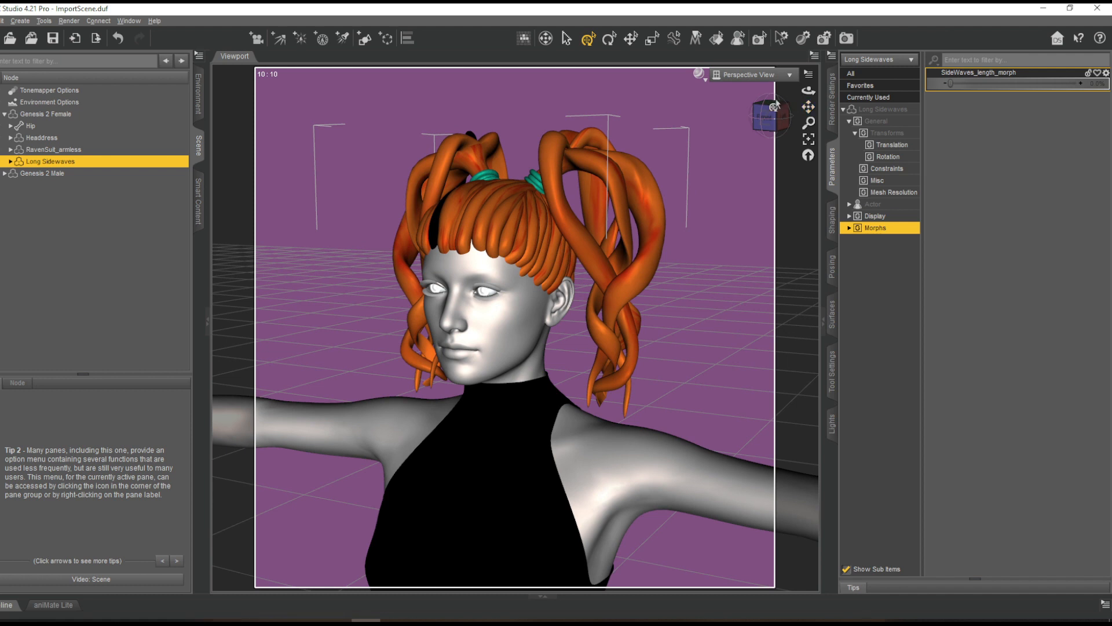
key(alt+Tab)
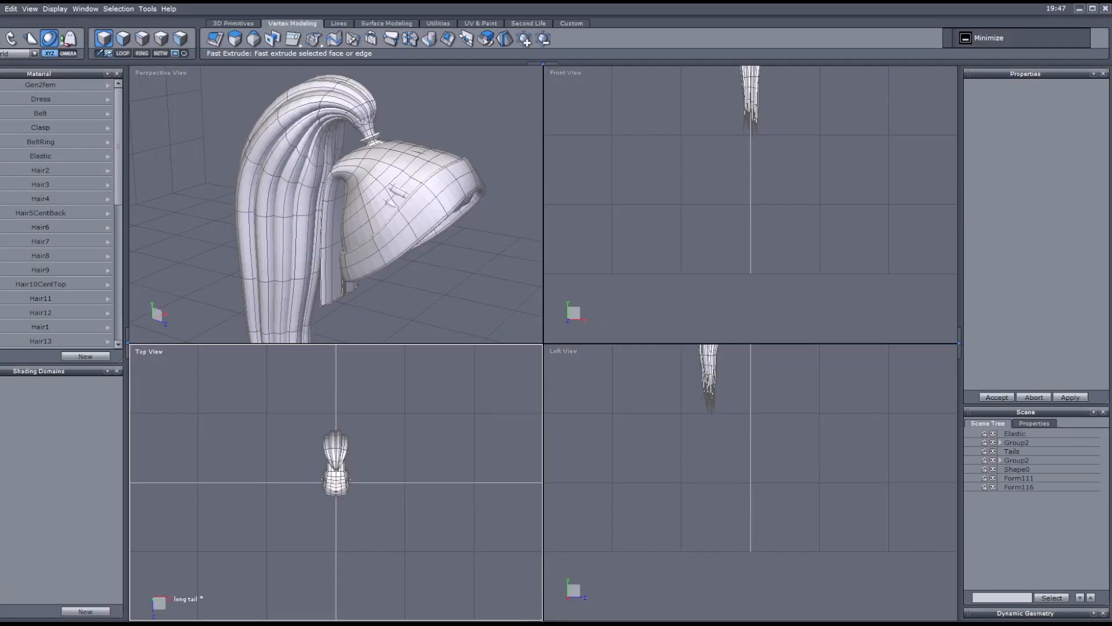
key(alt+Tab)
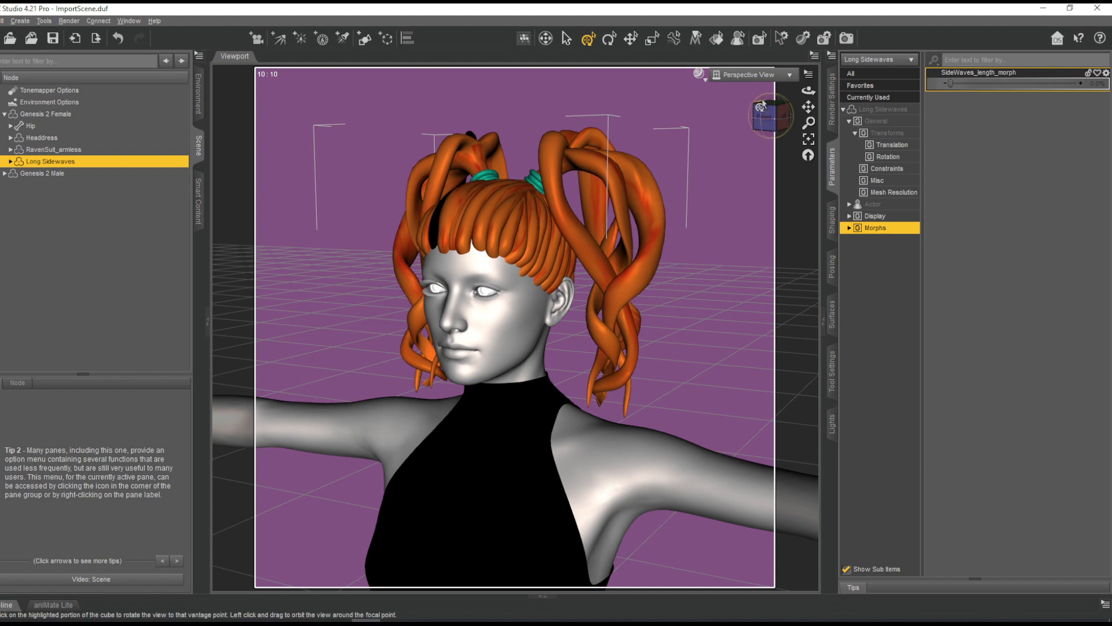
drag(771, 116, 704, 110)
drag(811, 107, 895, 109)
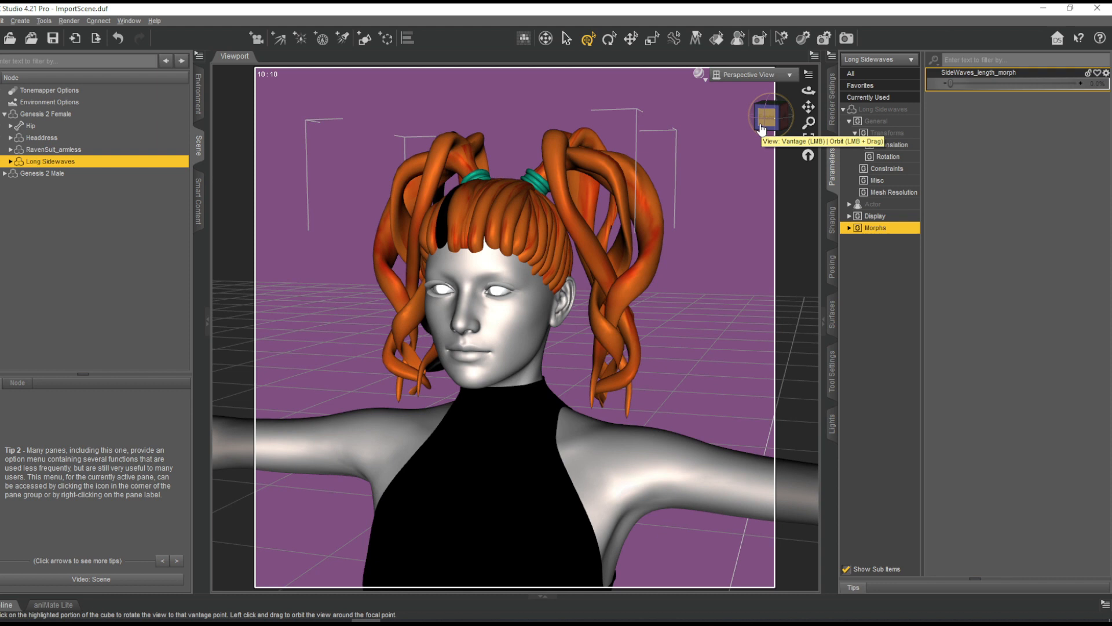
mouse_move(771, 122)
mouse_down()
mouse_move(799, 110)
mouse_move(782, 113)
mouse_up()
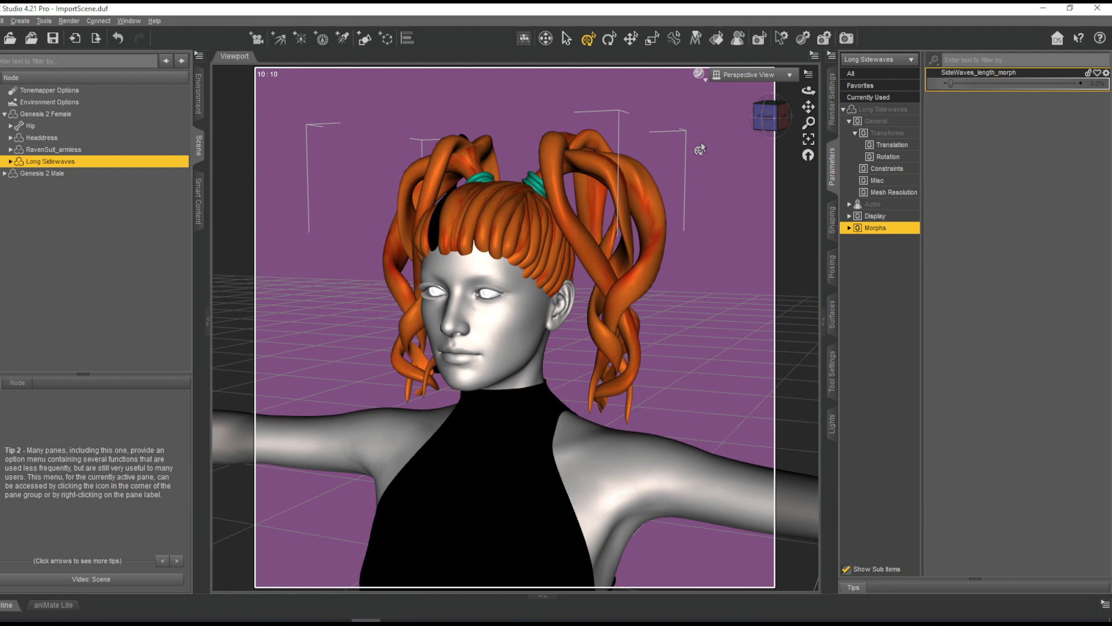
- Delete the Genesis 2 Male figure from the scene and select the Long Sidewaves hair
click(57, 174)
key(Delete)
click(54, 163)
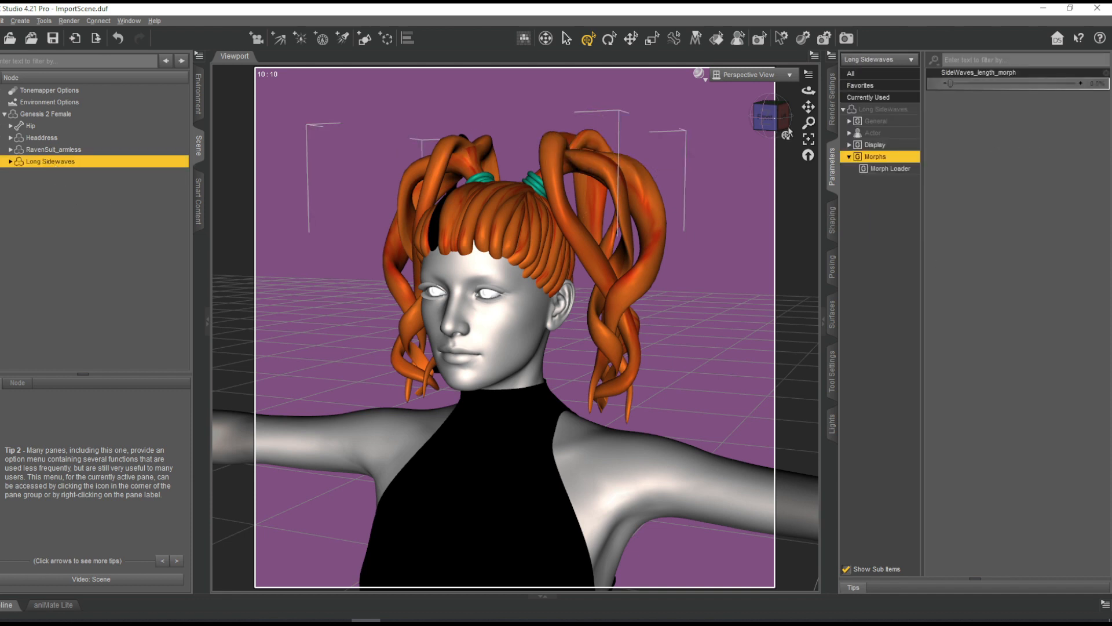
- Try posing the Left_07 bone of the Long Sidewaves hair, undo the change and reselect the whole hair
click(766, 116)
drag(808, 108, 814, 99)
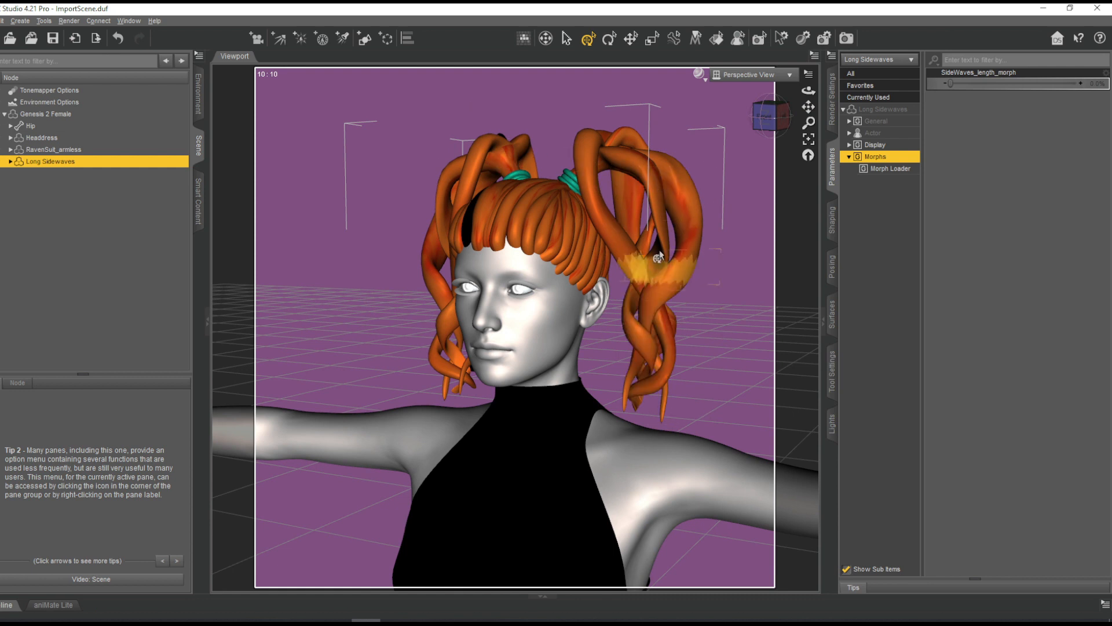
click(659, 281)
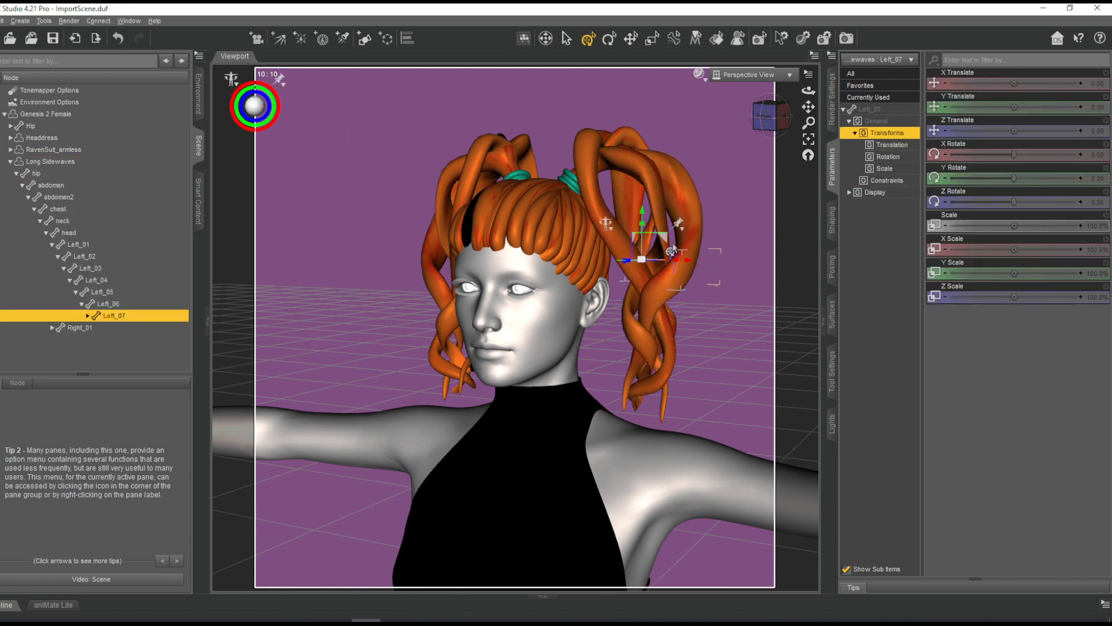
drag(651, 236, 675, 233)
key(ctrl+z)
click(52, 161)
click(16, 174)
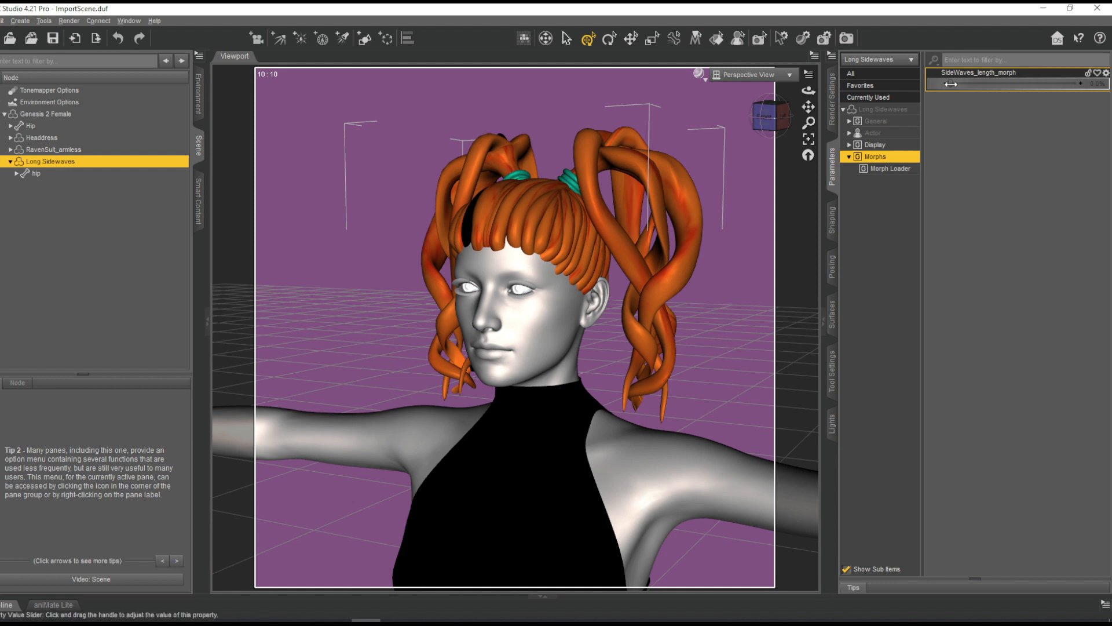
- Test the SideWaves_length_morph on the Long Sidewaves hair and check its effect from the front and the side
mouse_move(951, 84)
mouse_down()
mouse_move(1106, 96)
mouse_move(949, 93)
mouse_up()
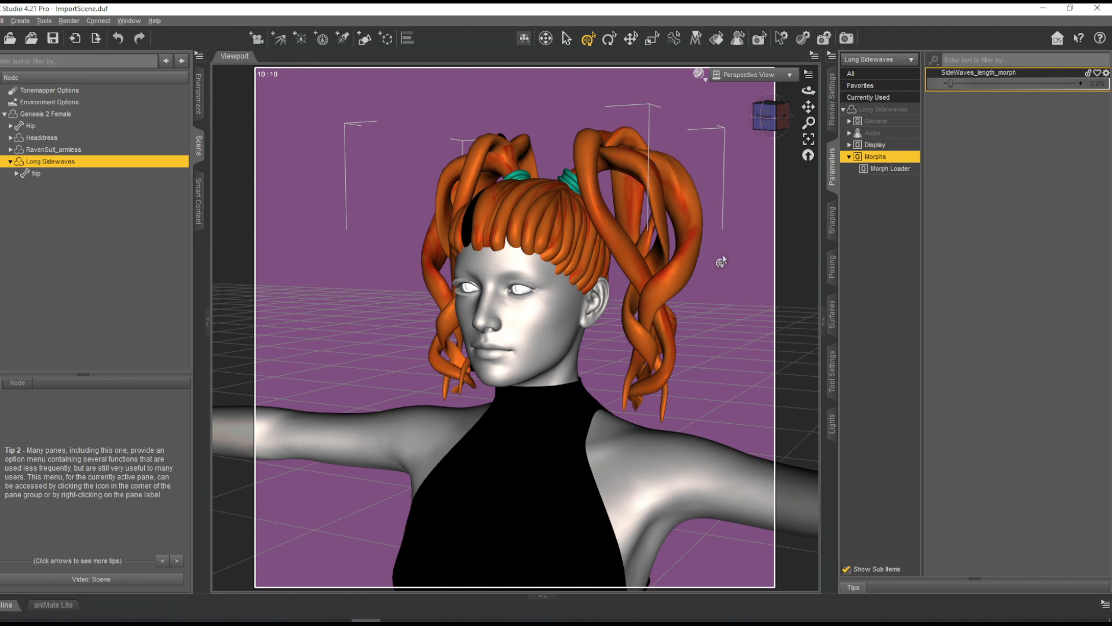
click(777, 116)
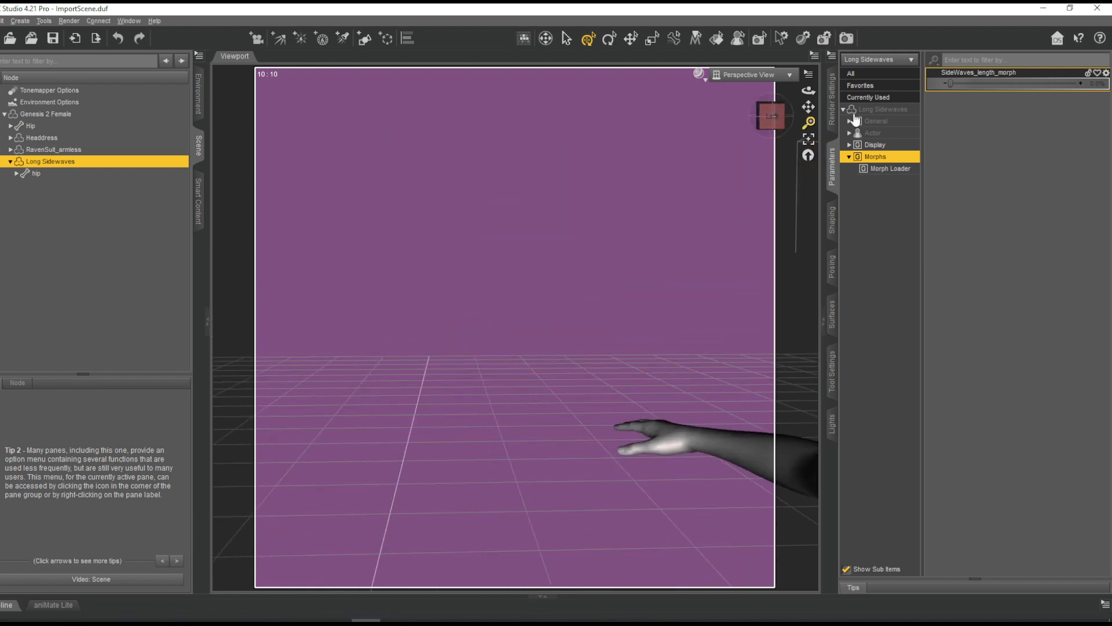
drag(808, 106, 728, 107)
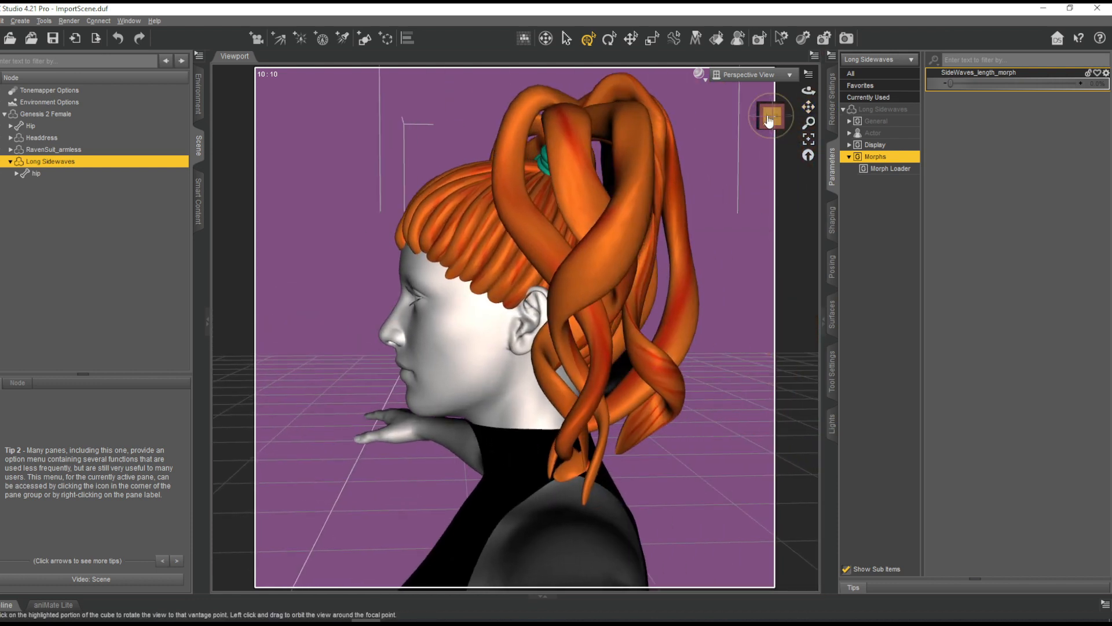
click(768, 117)
drag(808, 107, 753, 108)
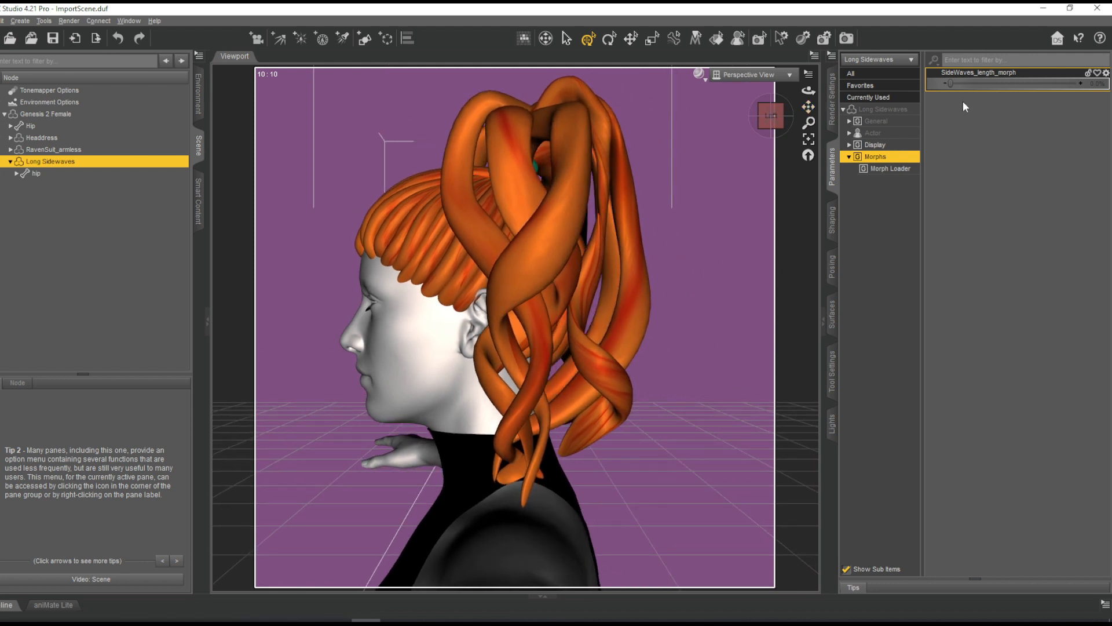
drag(950, 84, 933, 110)
click(781, 120)
drag(808, 106, 797, 123)
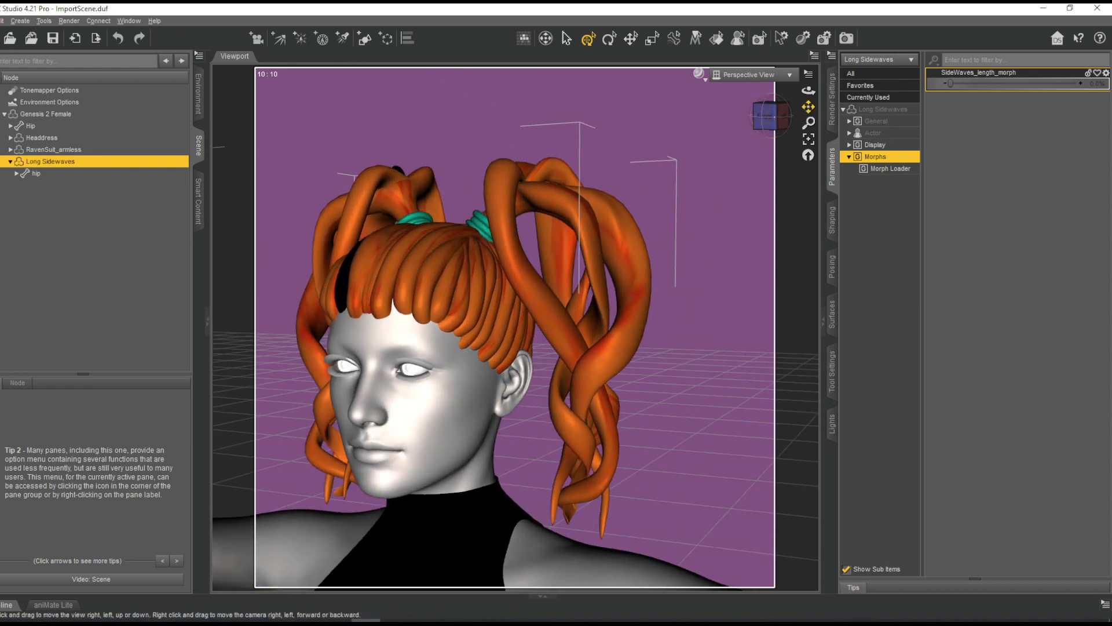
click(792, 119)
drag(951, 84, 764, 107)
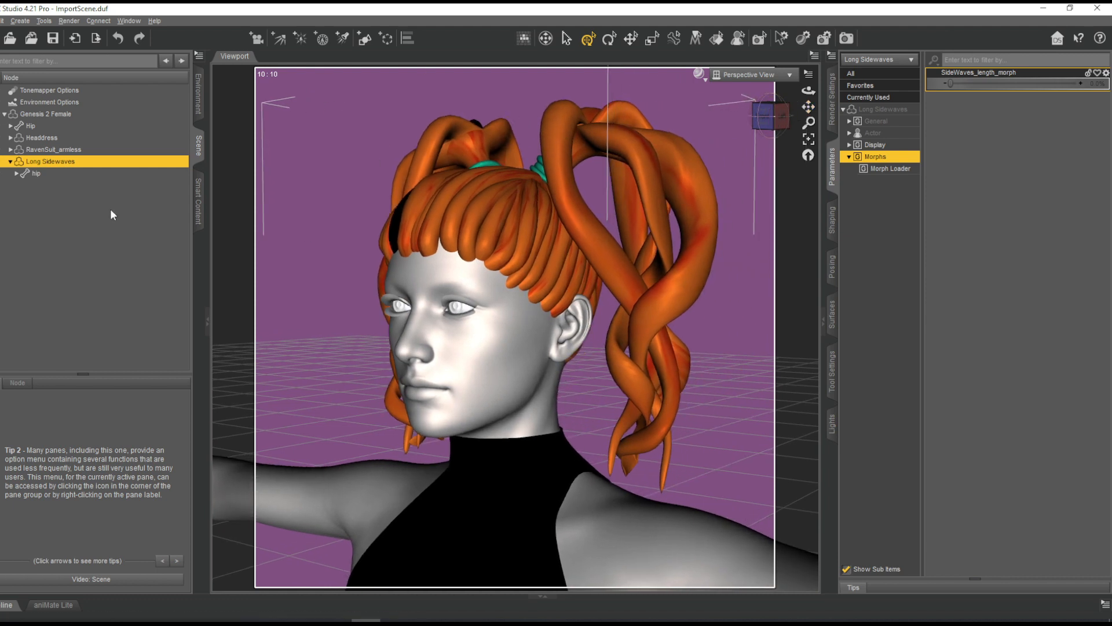
- Delete the Long Sidewaves hair and load the Pixiestyle hair onto Genesis 2 Female
key(Delete)
click(53, 114)
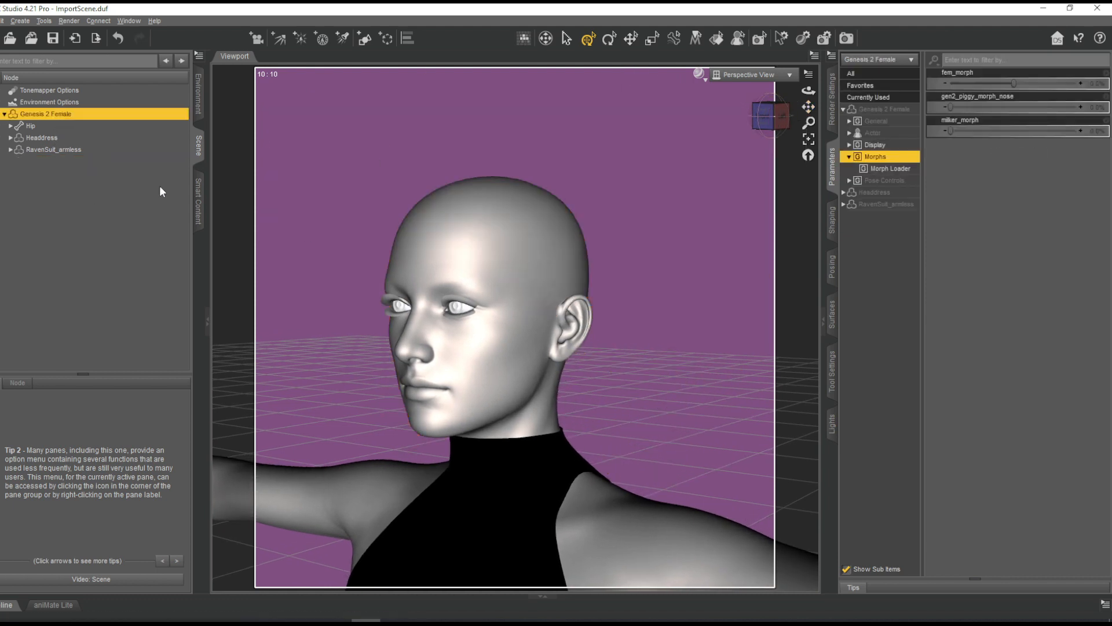
click(198, 202)
double_click(157, 361)
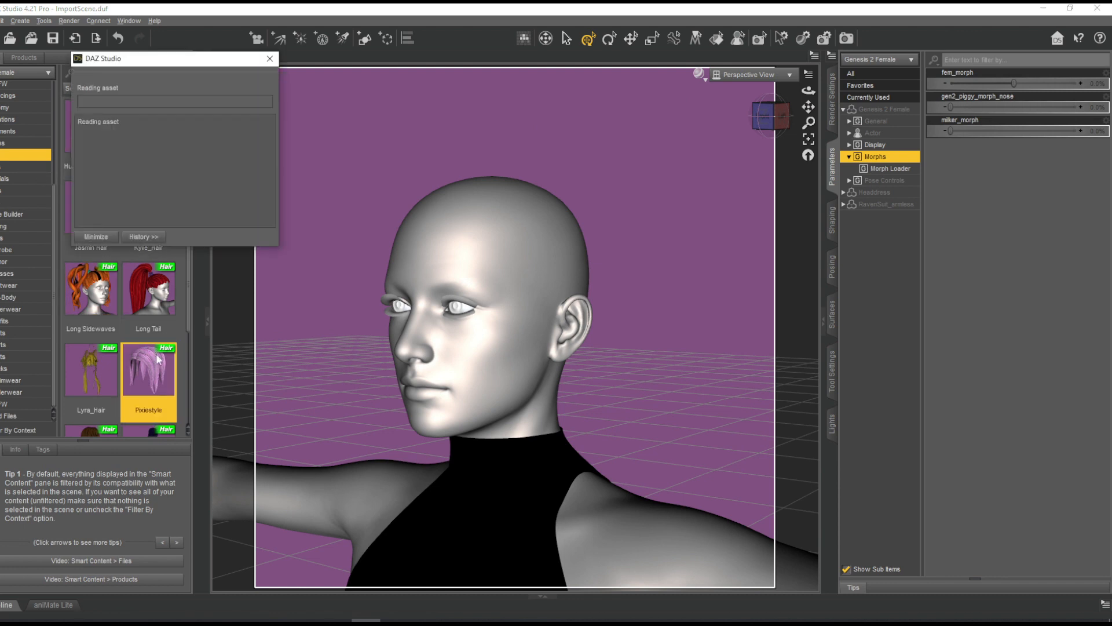
- Load the Fairy Headdress wardrobe item onto Genesis 2 Female, over the pink hair
scroll(5, 110, up, 4)
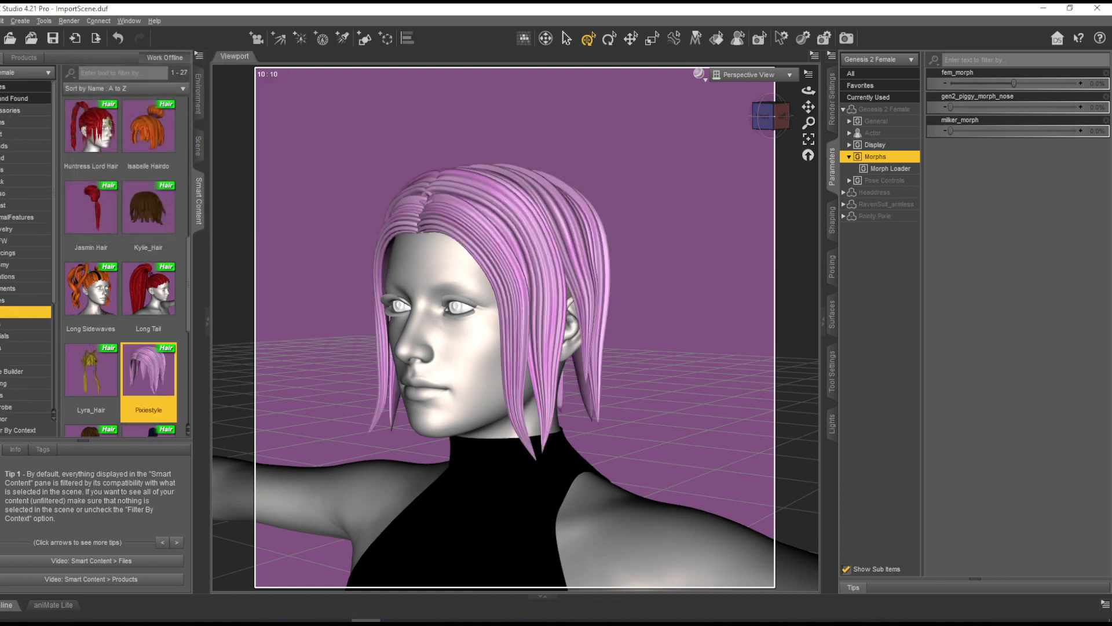
scroll(3, 174, up, 2)
click(11, 205)
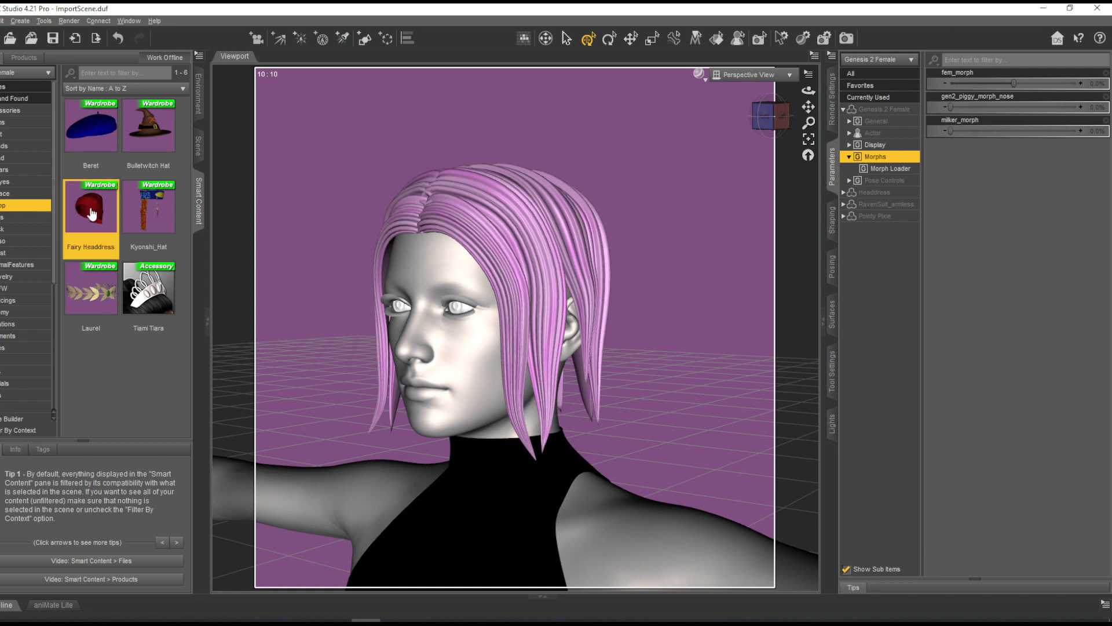
double_click(91, 213)
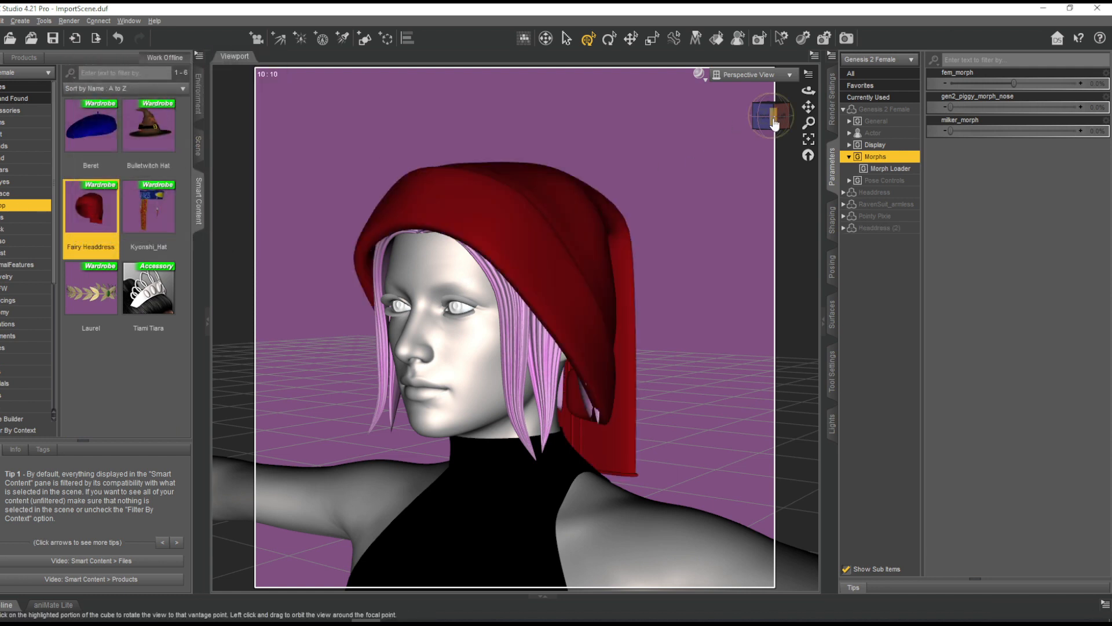
click(791, 123)
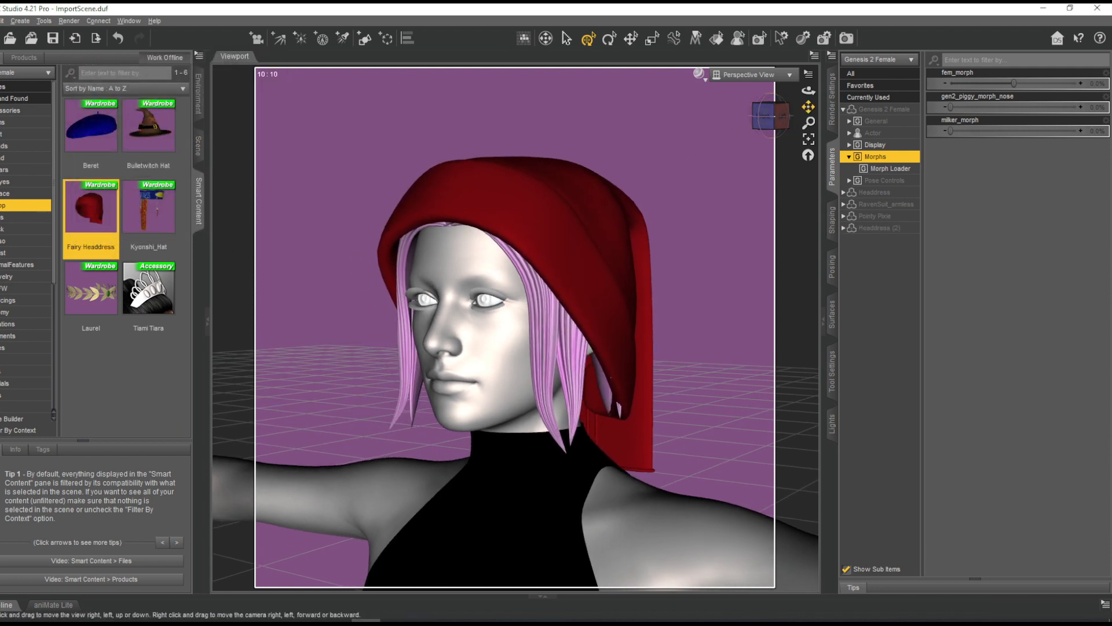
- Delete the original Headdress item and the Pointy Pixie hair, keeping Headdress (2) on Genesis 2 Female
click(200, 145)
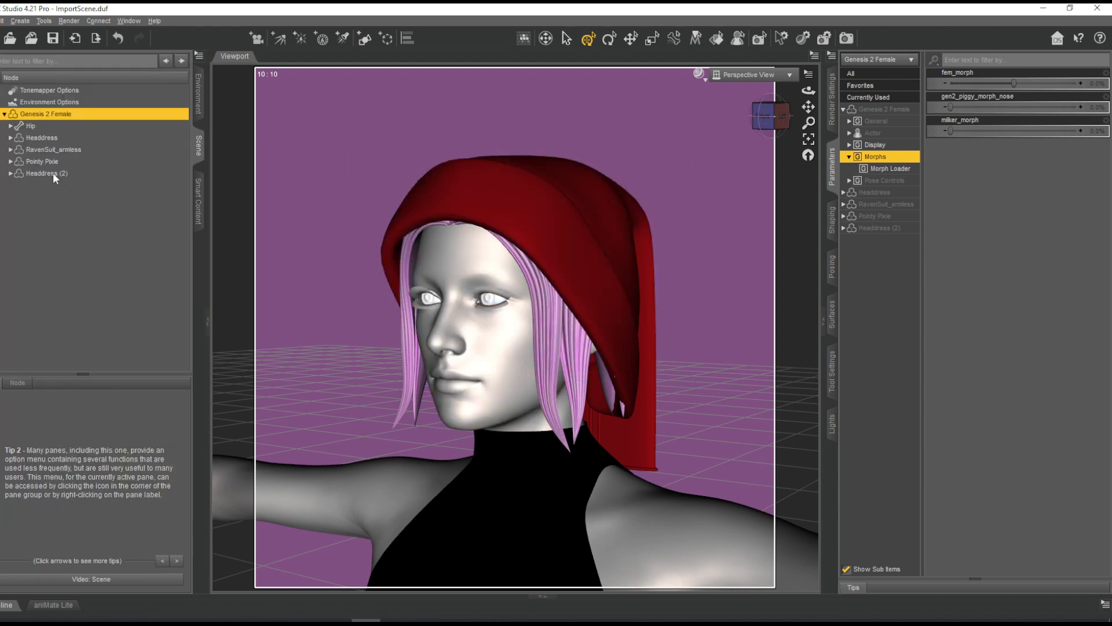
click(40, 139)
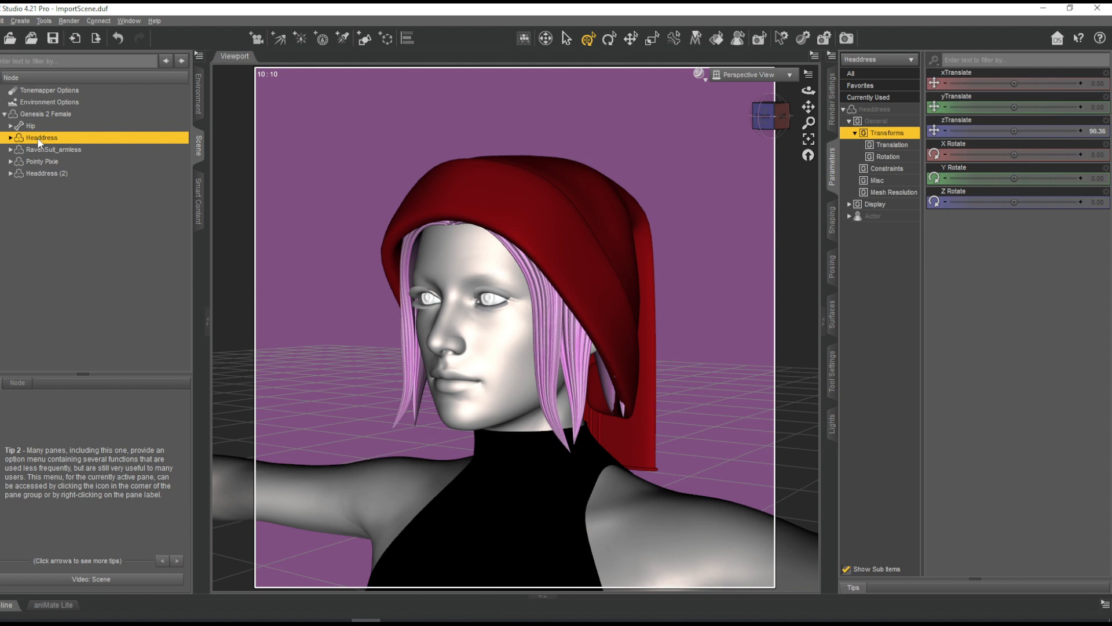
key(Delete)
click(54, 113)
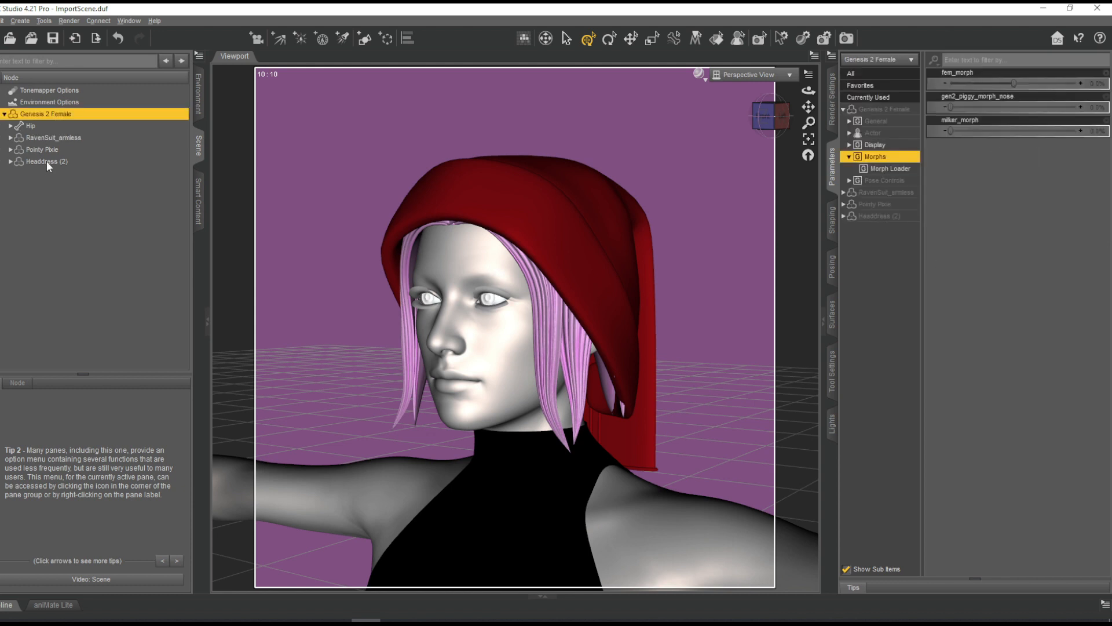
click(46, 151)
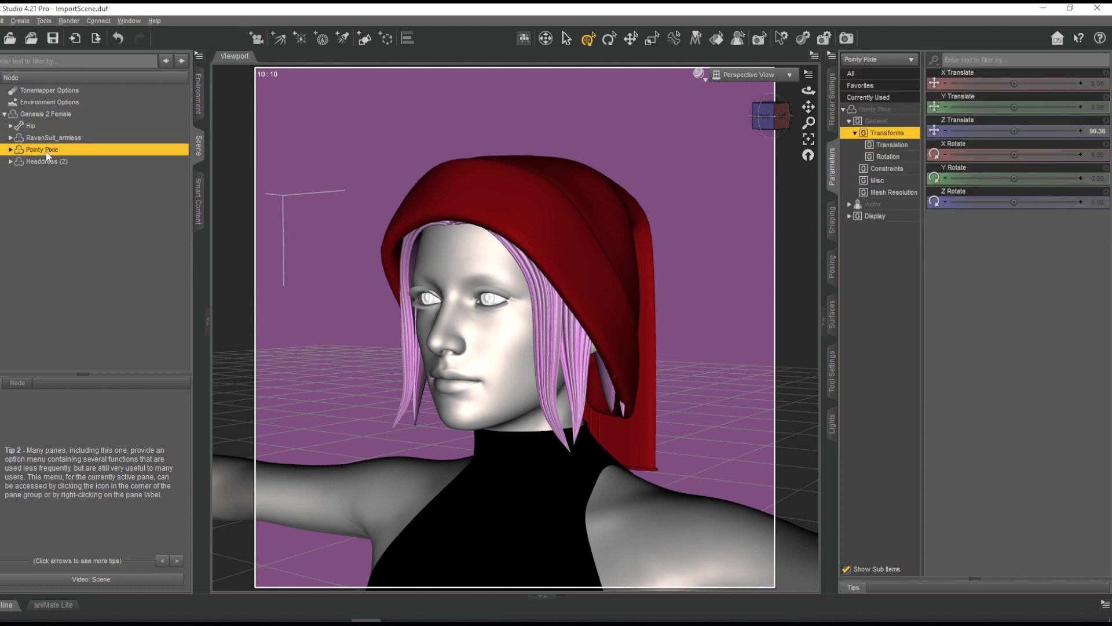
key(Delete)
click(51, 115)
- Load the Long Tail hair onto Genesis 2 Female together with the headdress
click(199, 200)
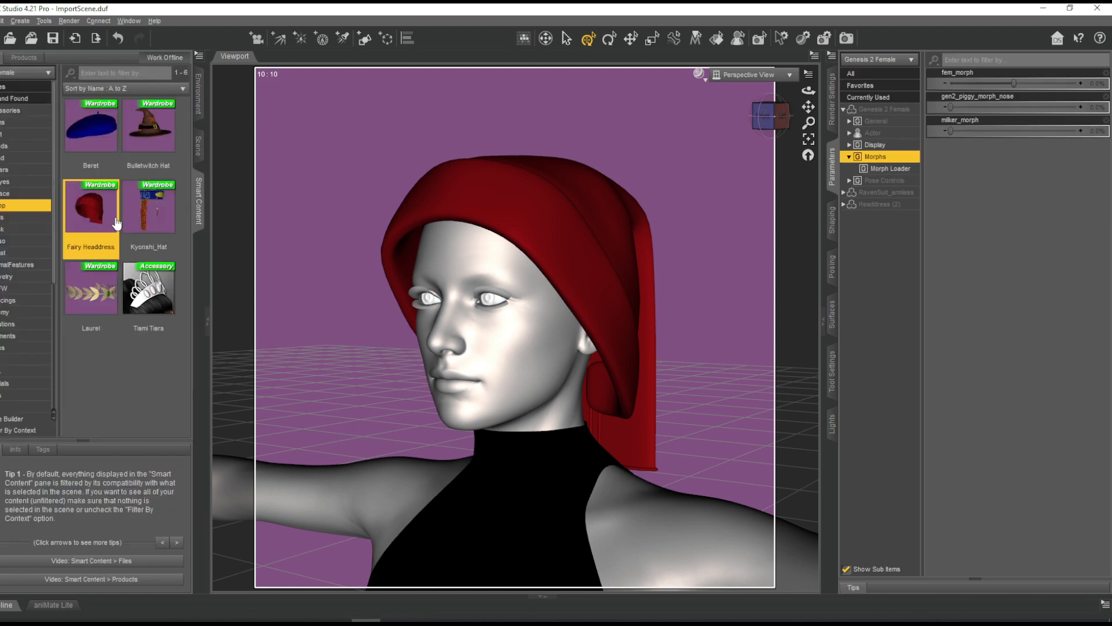
scroll(31, 272, down, 3)
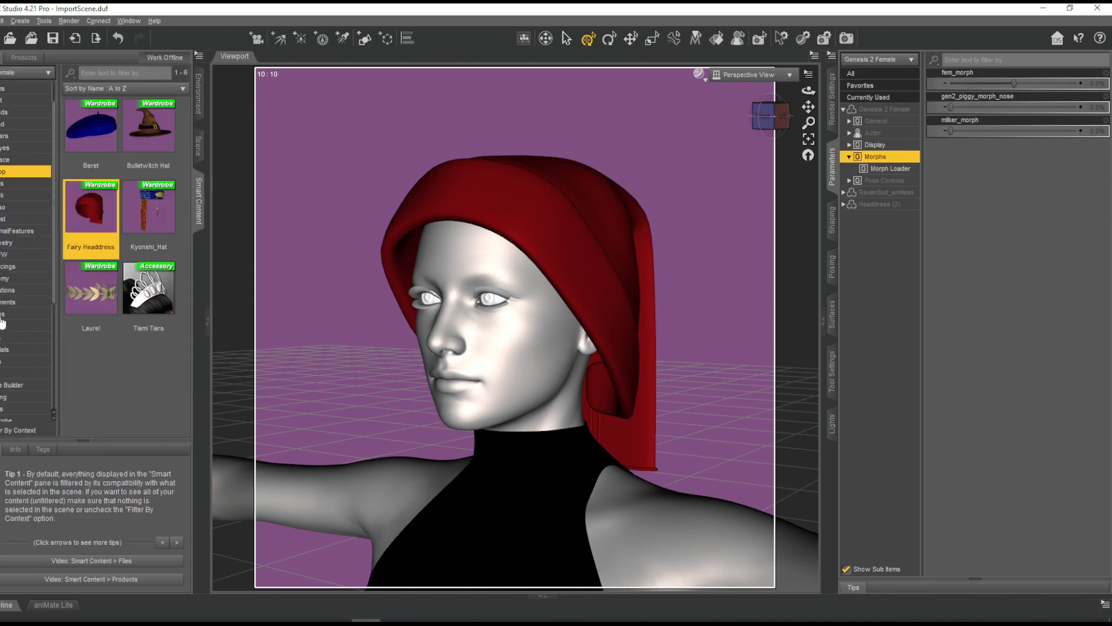
click(9, 325)
scroll(102, 310, down, 1)
scroll(102, 310, down, 5)
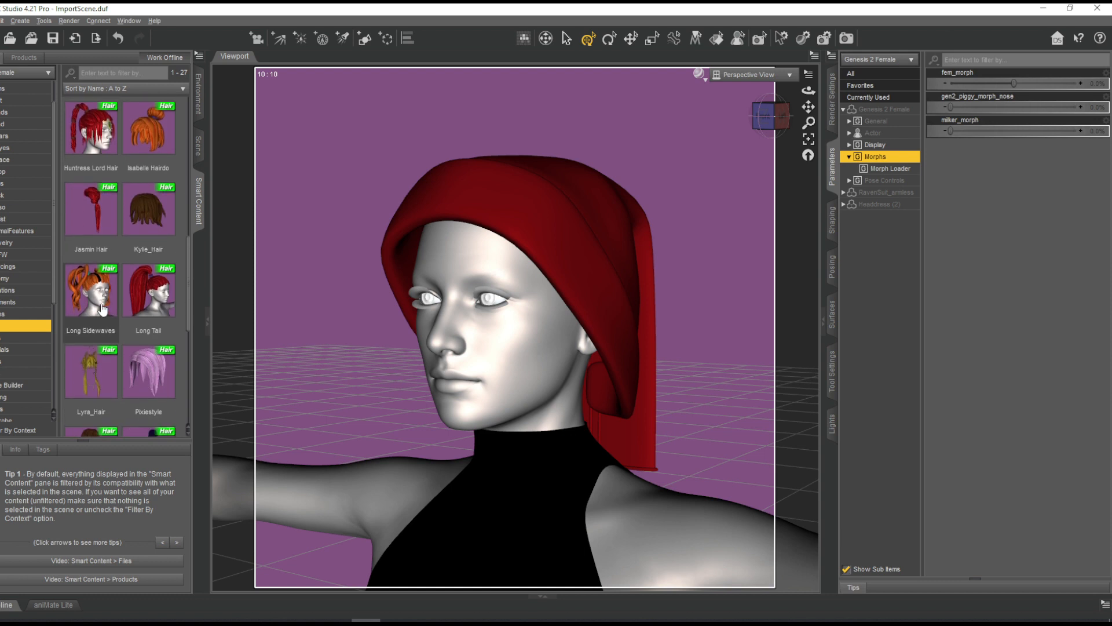
double_click(136, 291)
click(198, 146)
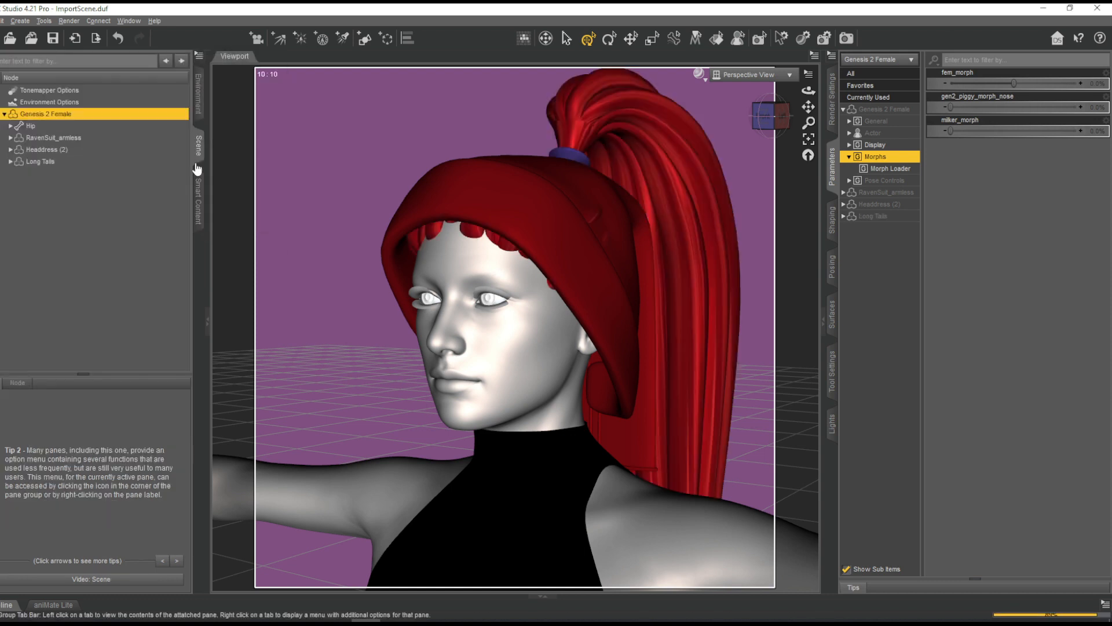
- Hide the Genesis 2 Female figure and the RavenSuit_armless to inspect Headdress (2) on its own
mouse_move(782, 116)
mouse_down()
mouse_move(742, 115)
mouse_move(807, 108)
mouse_move(608, 136)
mouse_move(588, 151)
mouse_move(810, 132)
mouse_move(771, 133)
mouse_move(782, 133)
mouse_up()
click(779, 116)
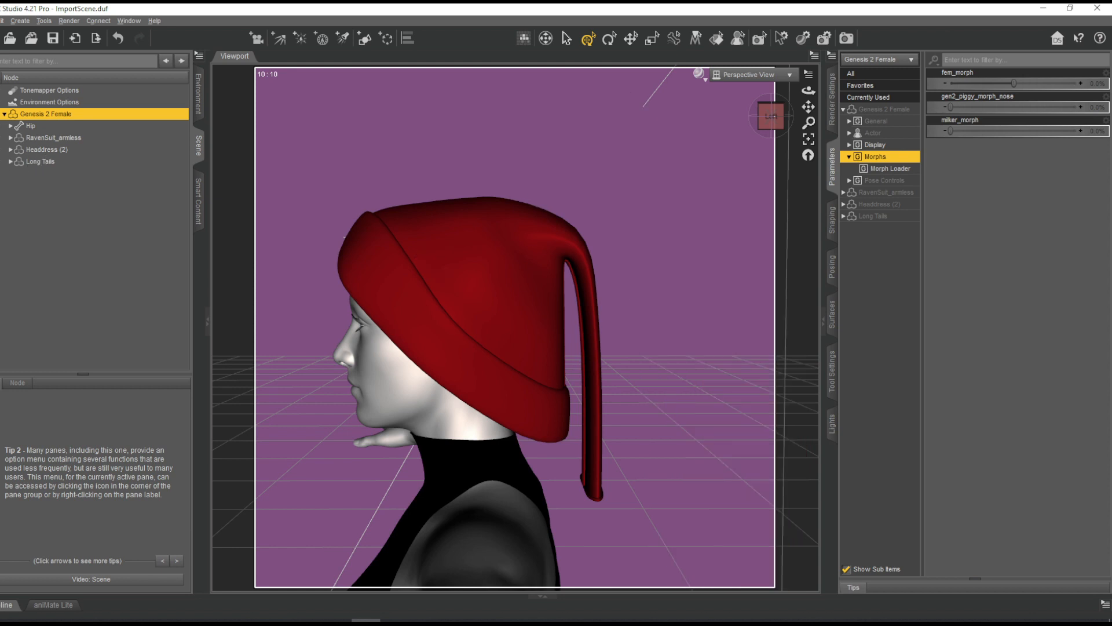
click(2, 113)
click(1, 137)
click(47, 150)
drag(760, 120, 960, 110)
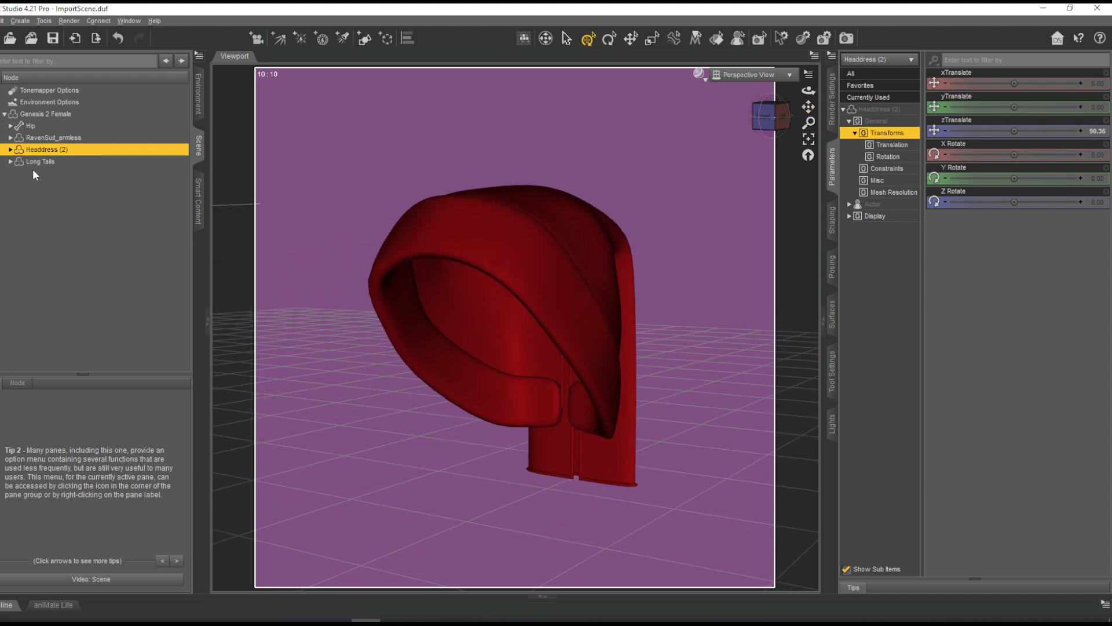
- Select the Long Tails hair and toggle its visibility to compare it with the headdress
click(33, 162)
click(1, 161)
click(1, 161)
click(1, 161)
click(1, 161)
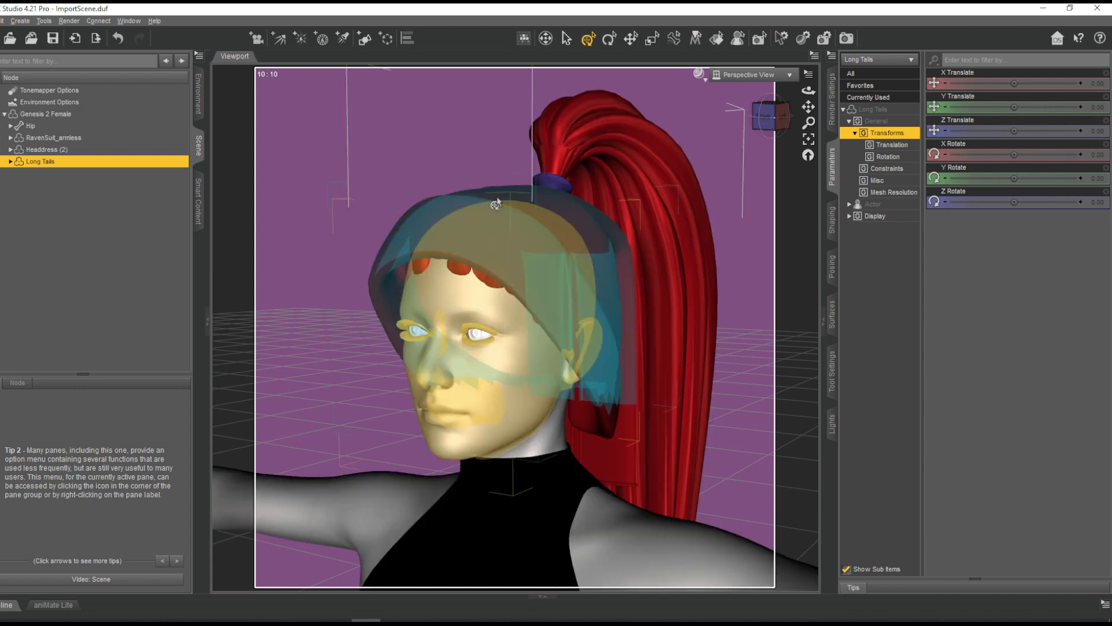
- Switch to Hexagon and select Shape0, Form111 and Form116 together in the long tail model
click(326, 619)
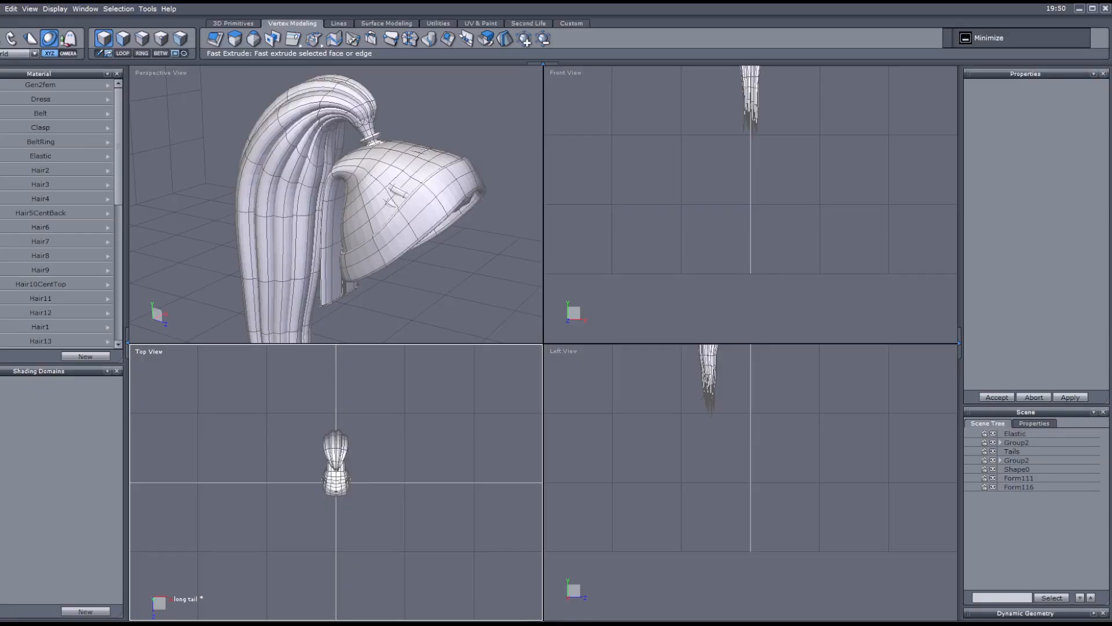
drag(432, 310, 360, 135)
click(1020, 471)
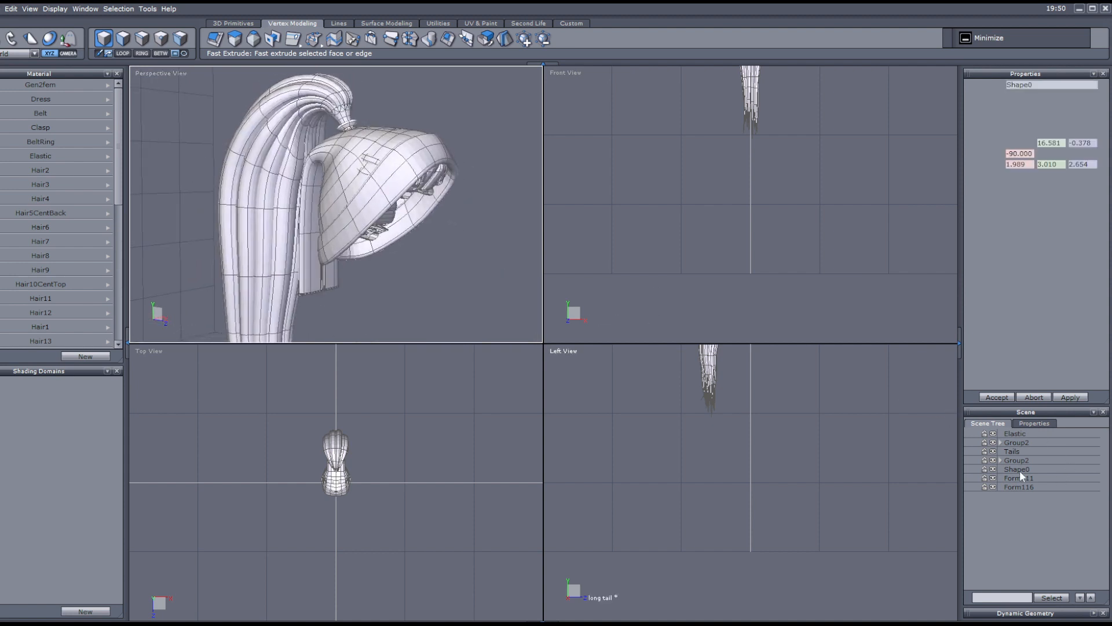
shift+click(1017, 483)
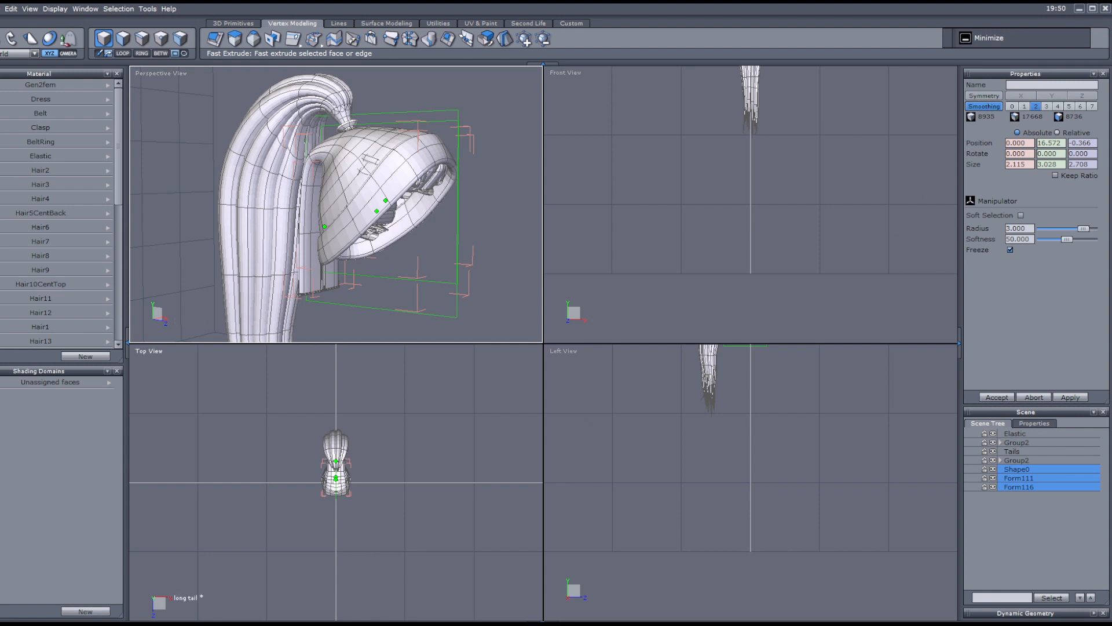
right_drag(405, 194, 421, 342)
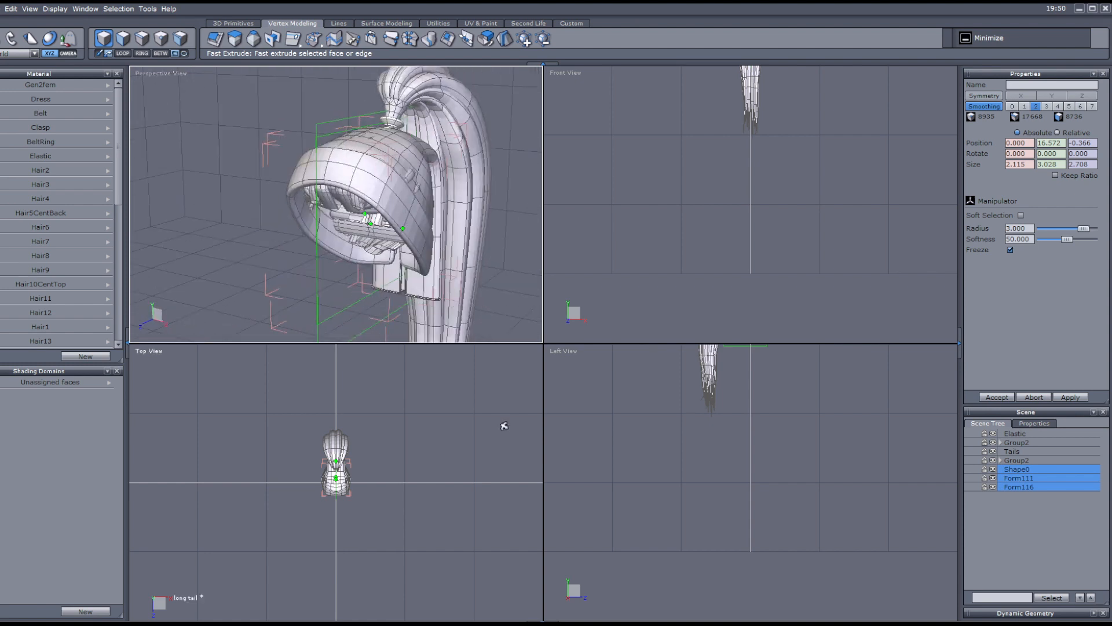
- Turn off the symmetry of Form116
click(1030, 472)
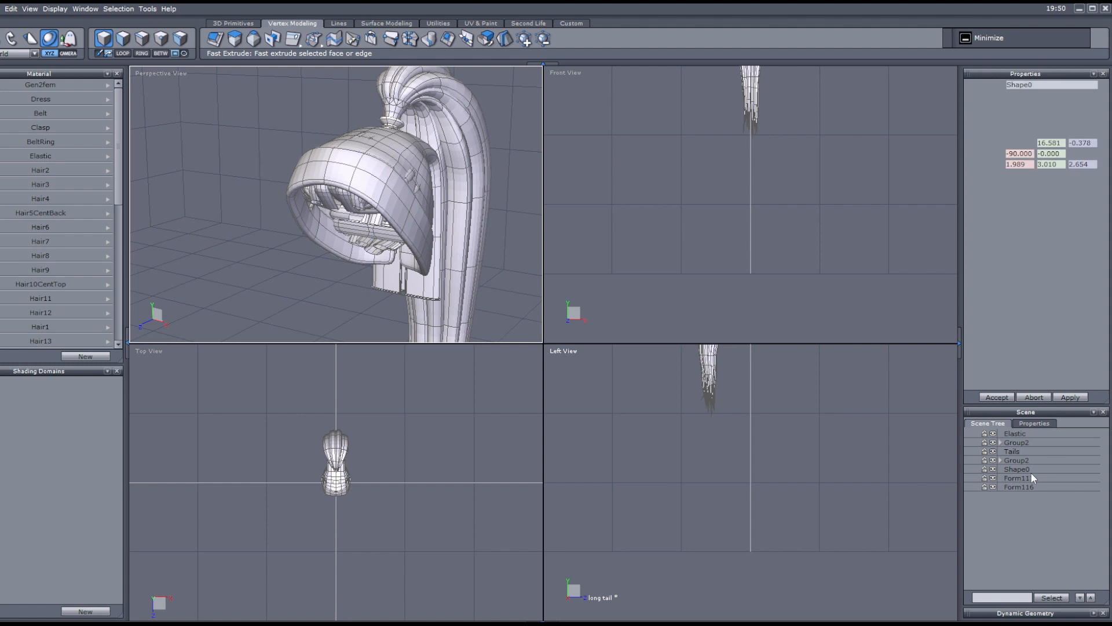
click(1026, 485)
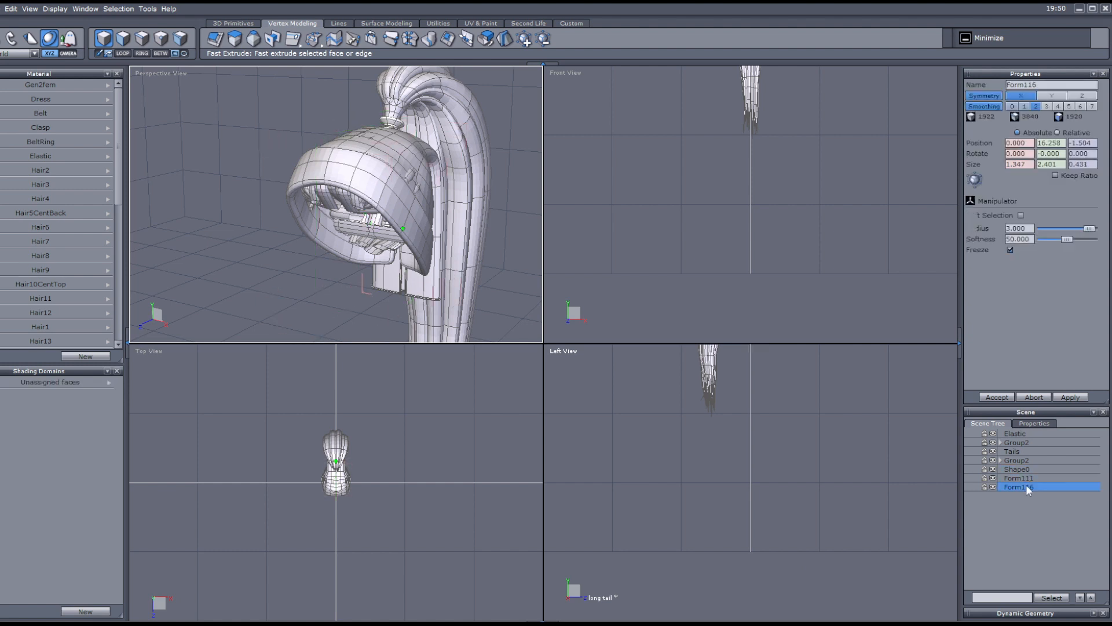
click(984, 96)
- Group Shape0, Form111 and Form116 and name the group Headdress
shift+click(1020, 468)
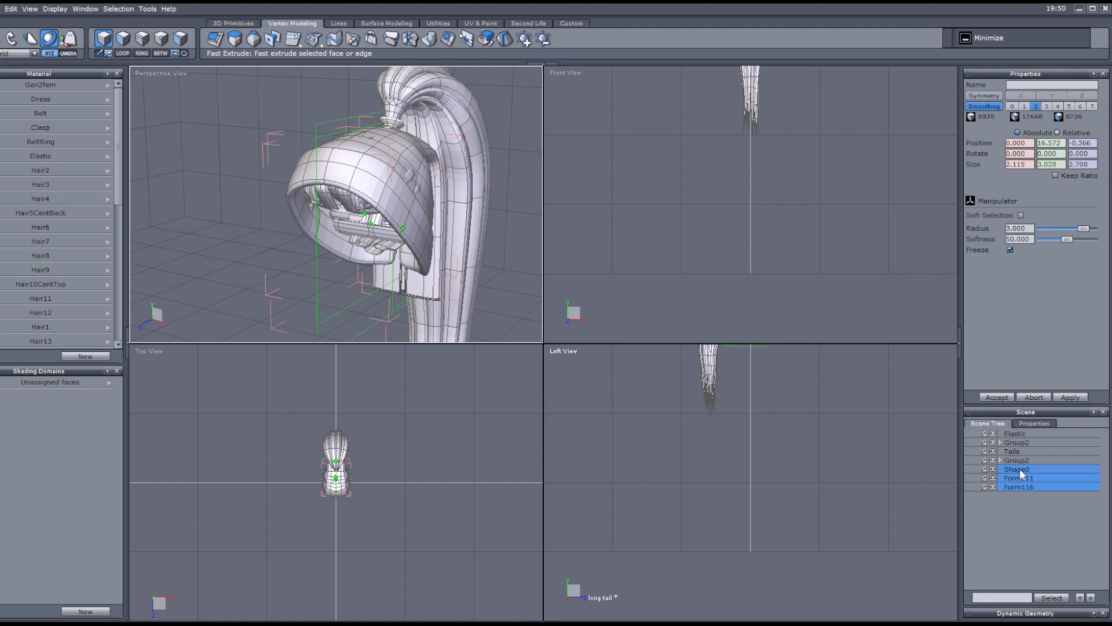
key(alt+g)
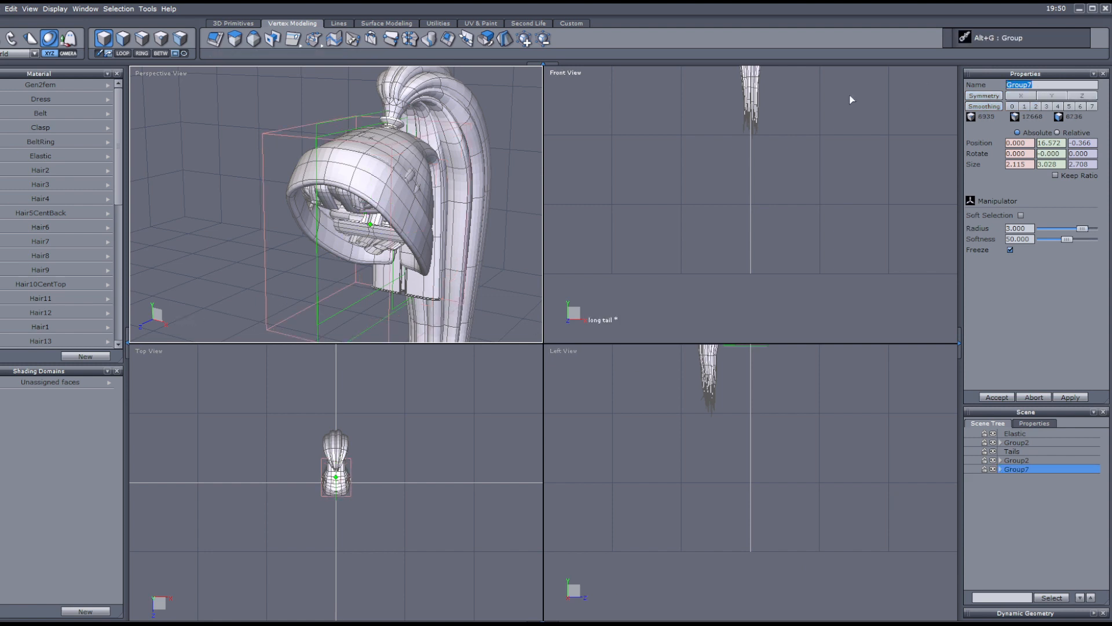
text(Headdress)
key(Return)
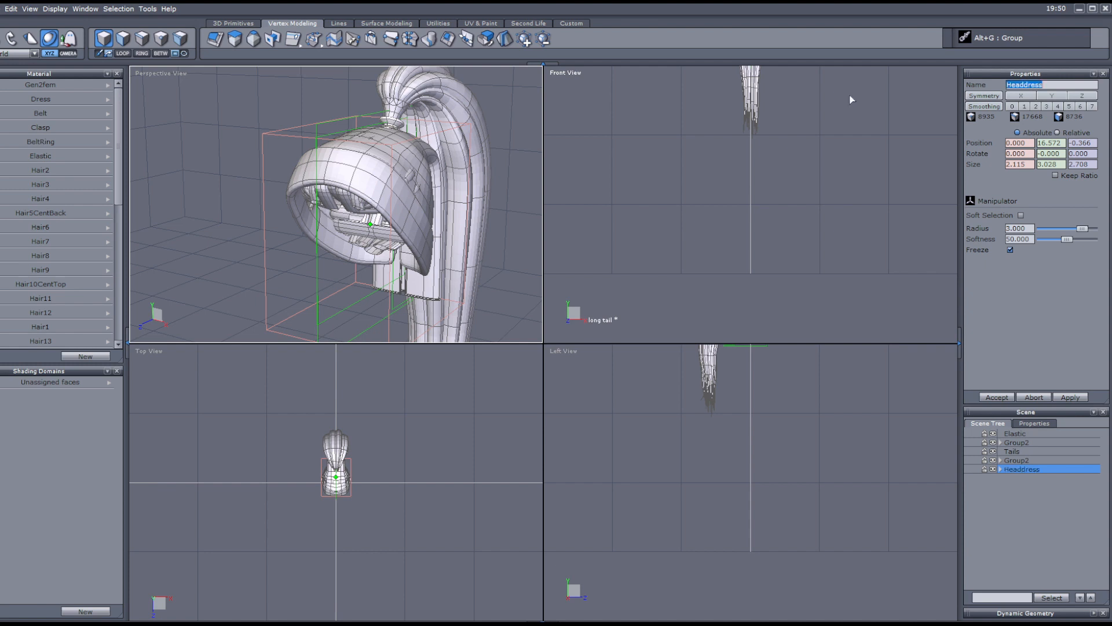
click(993, 396)
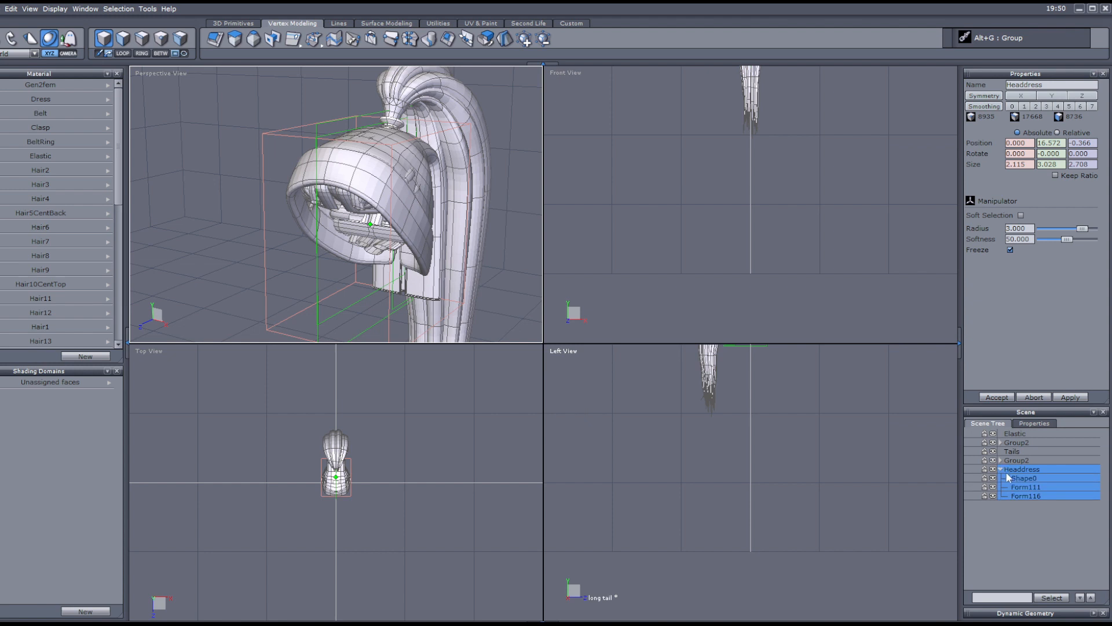
- Check the hair beneath the headdress by hiding the Headdress group and showing it again
click(1024, 478)
scroll(359, 205, up, 3)
click(161, 38)
scroll(441, 160, down, 1)
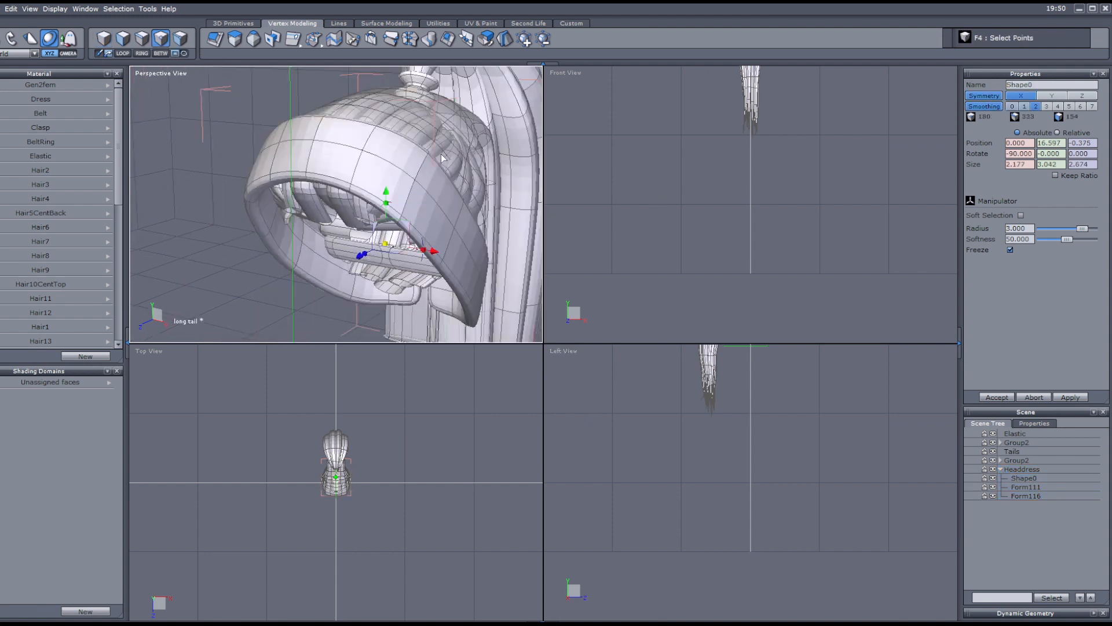
click(435, 141)
drag(457, 118, 497, 94)
key(ctrl+h)
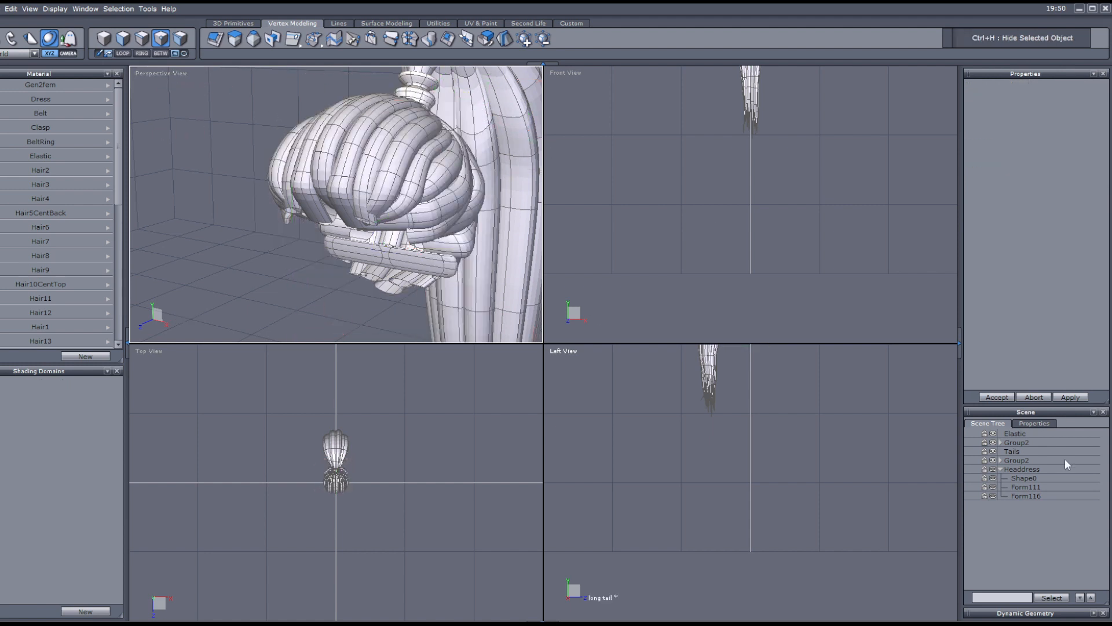
click(993, 469)
- Put the whole Headdress group into point selection mode and inspect its see-through mesh from both sides
click(1020, 471)
key(F4)
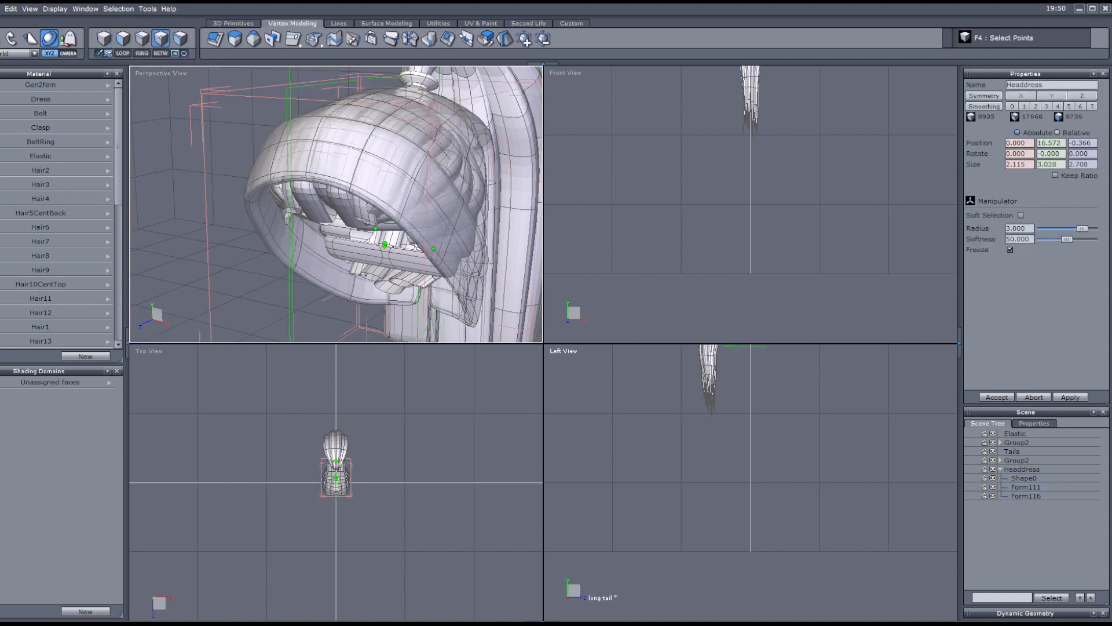
middle_drag(391, 234, 294, 214)
scroll(453, 258, up, 2)
middle_drag(453, 259, 410, 158)
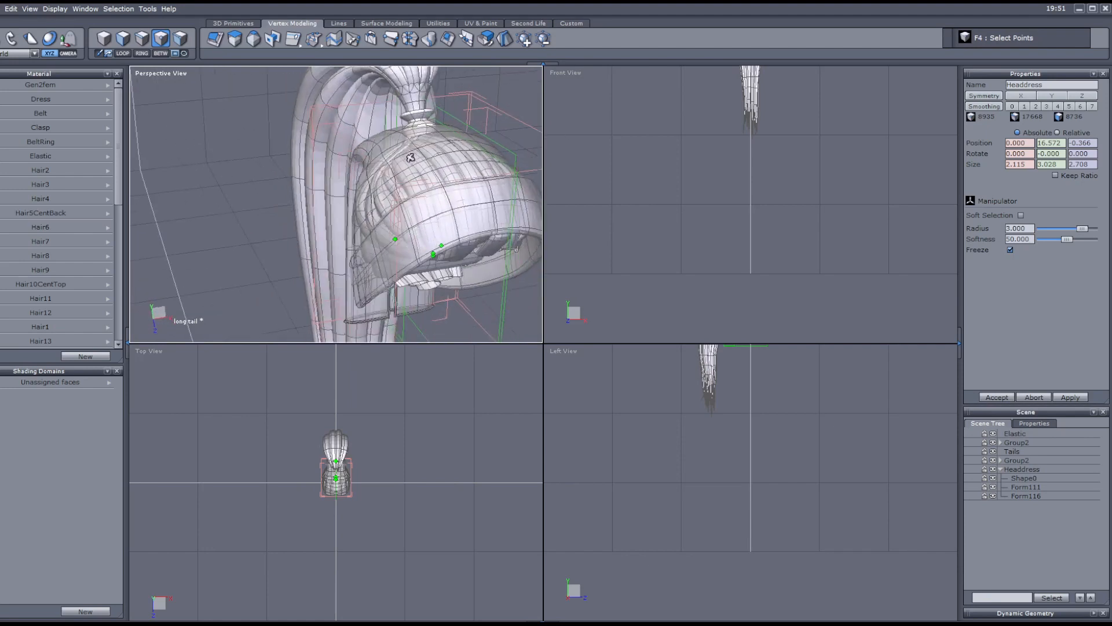
middle_drag(355, 247, 514, 596)
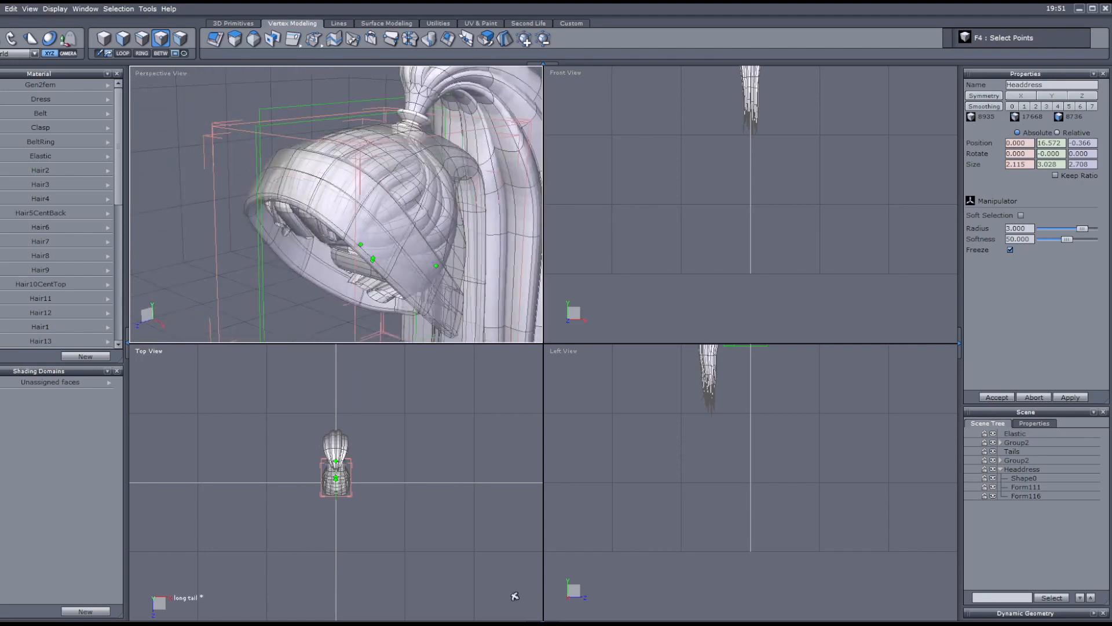
- Select both Group2 hair groups together with Tails and create a new material for them
click(1015, 442)
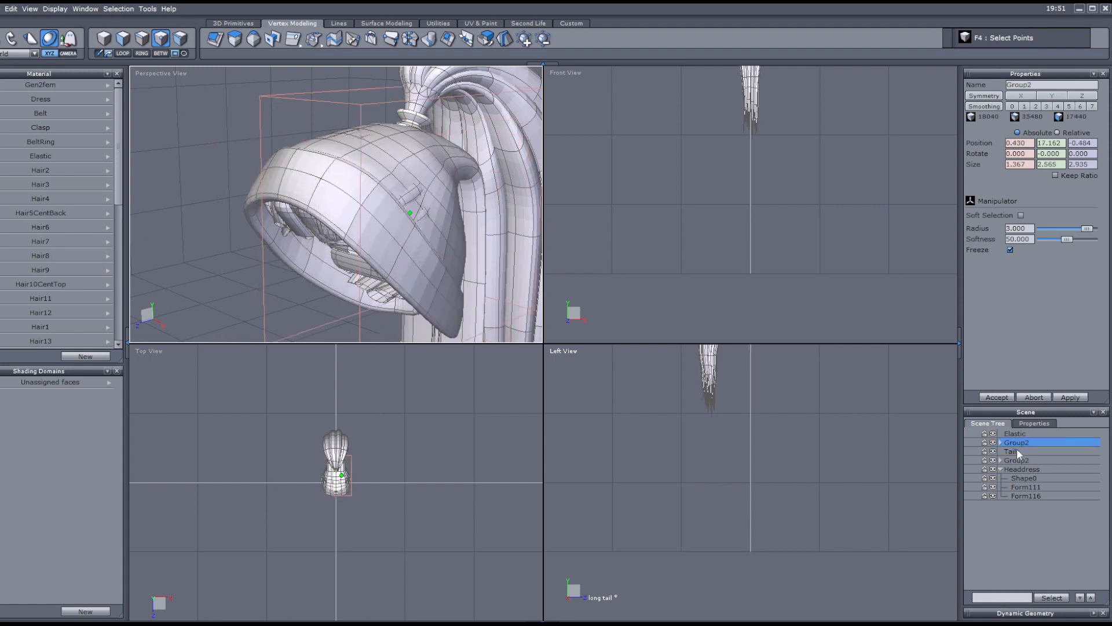
ctrl+click(1016, 460)
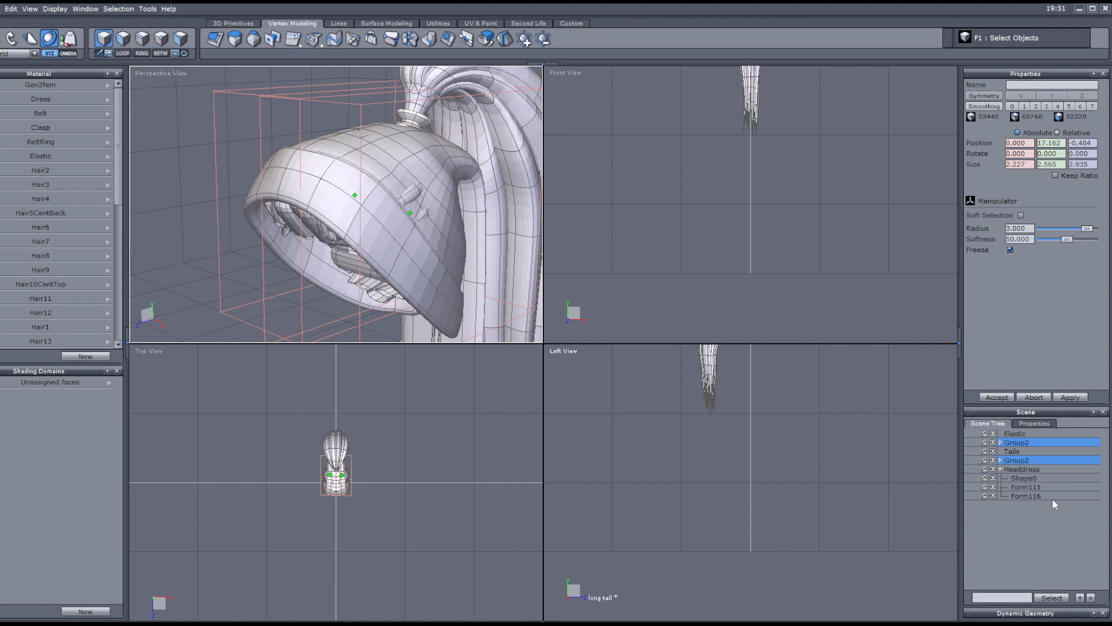
scroll(322, 284, down, 3)
scroll(322, 284, up, 1)
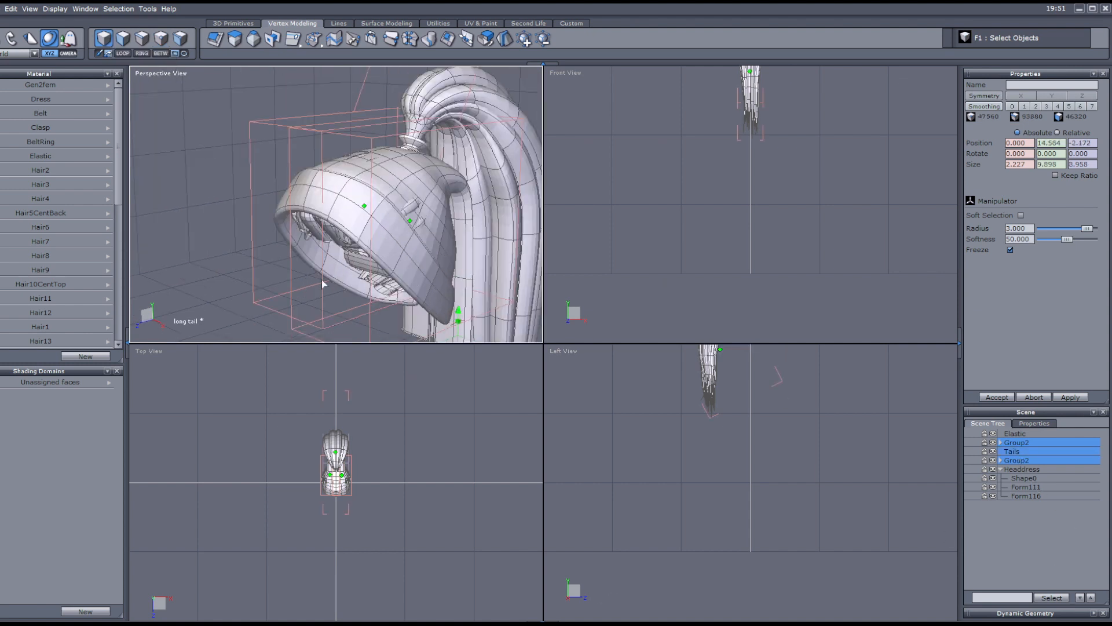
click(86, 356)
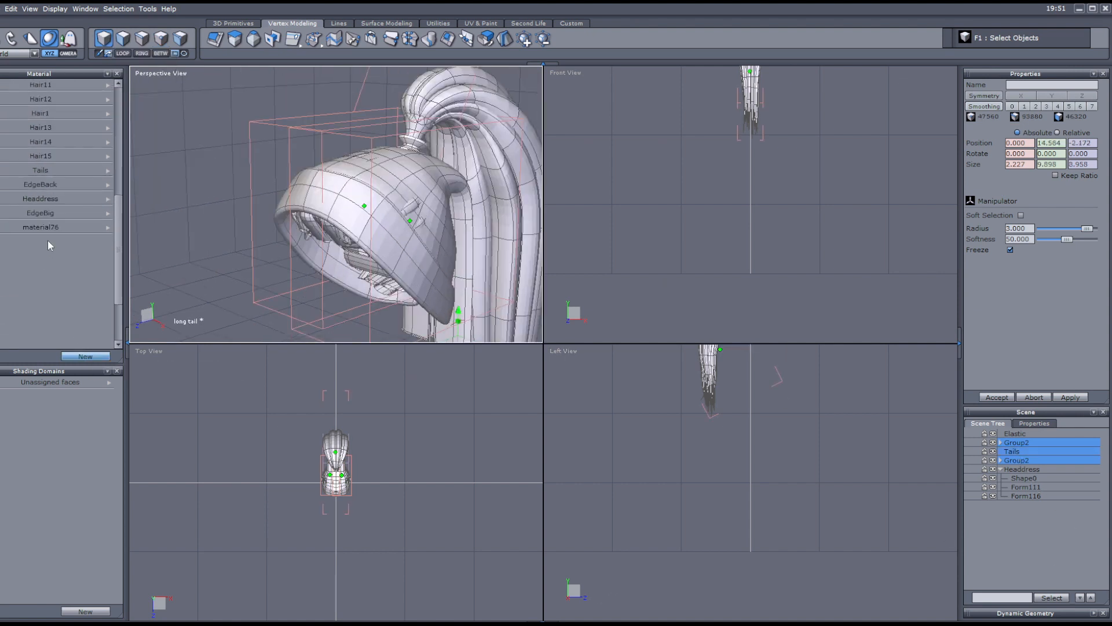
- Give the new hair material the texture image red metallic_dark.png from the Metallics folder in Textures
click(90, 311)
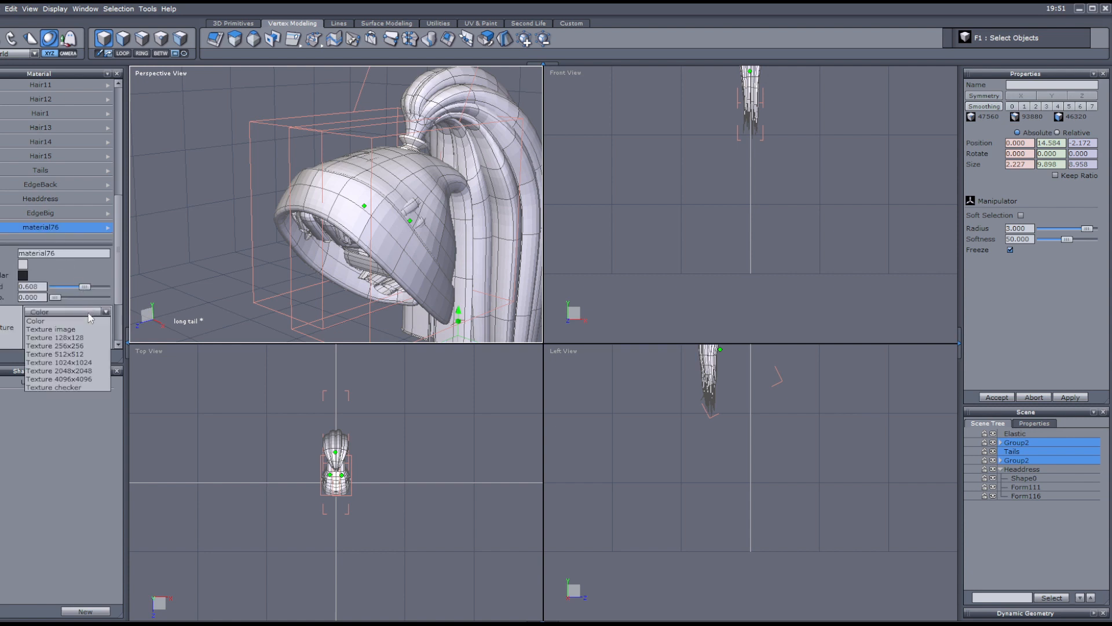
click(70, 326)
click(496, 126)
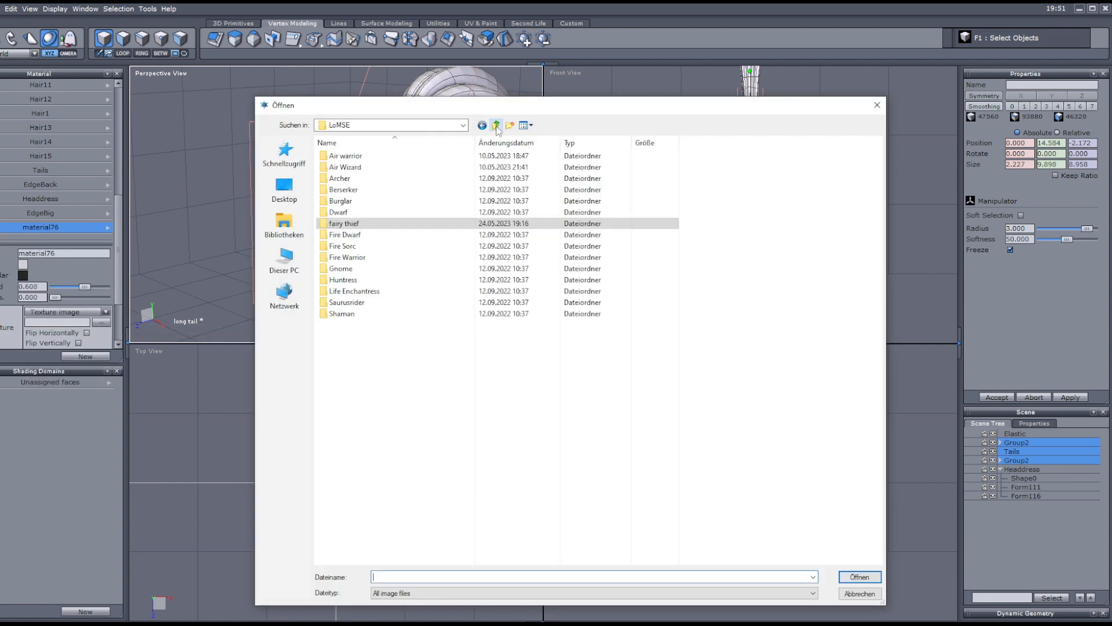
click(496, 126)
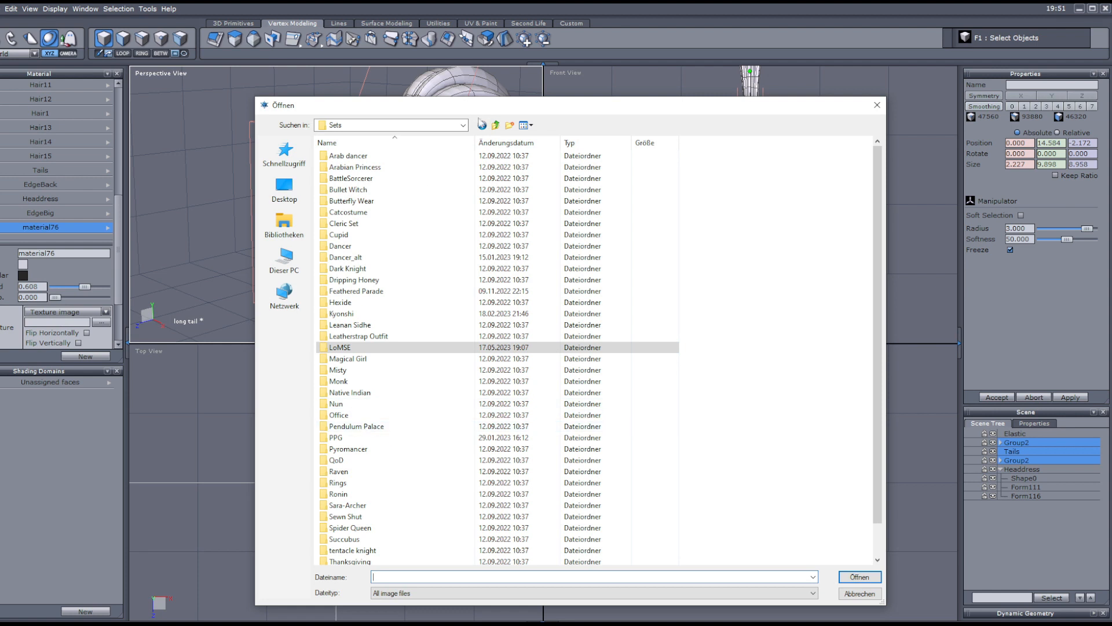
click(496, 126)
double_click(614, 278)
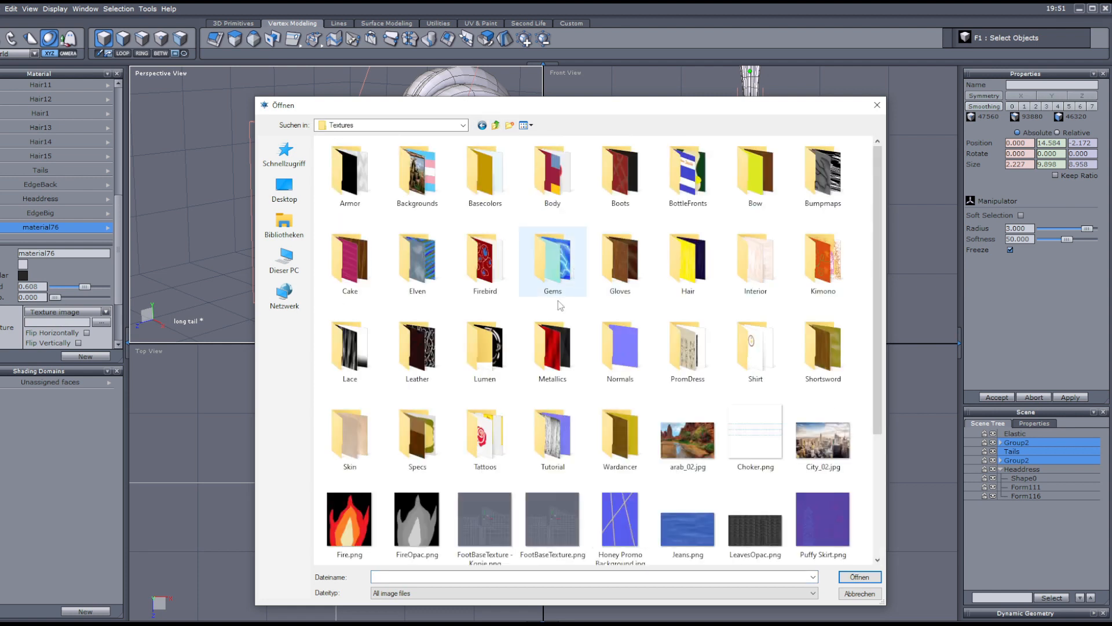
double_click(553, 348)
click(614, 162)
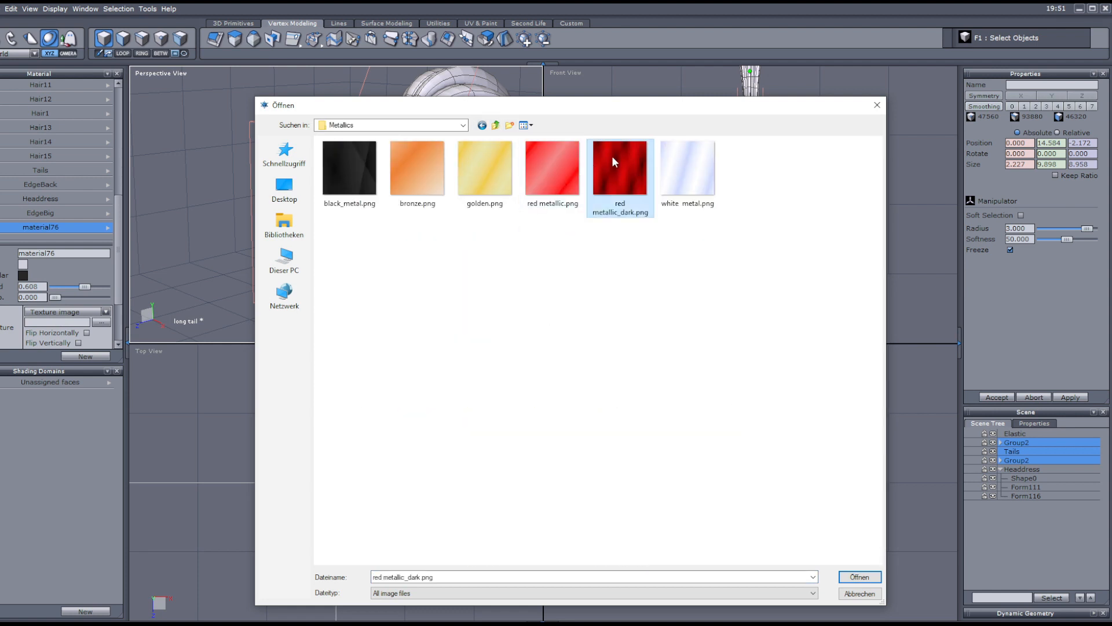
click(859, 577)
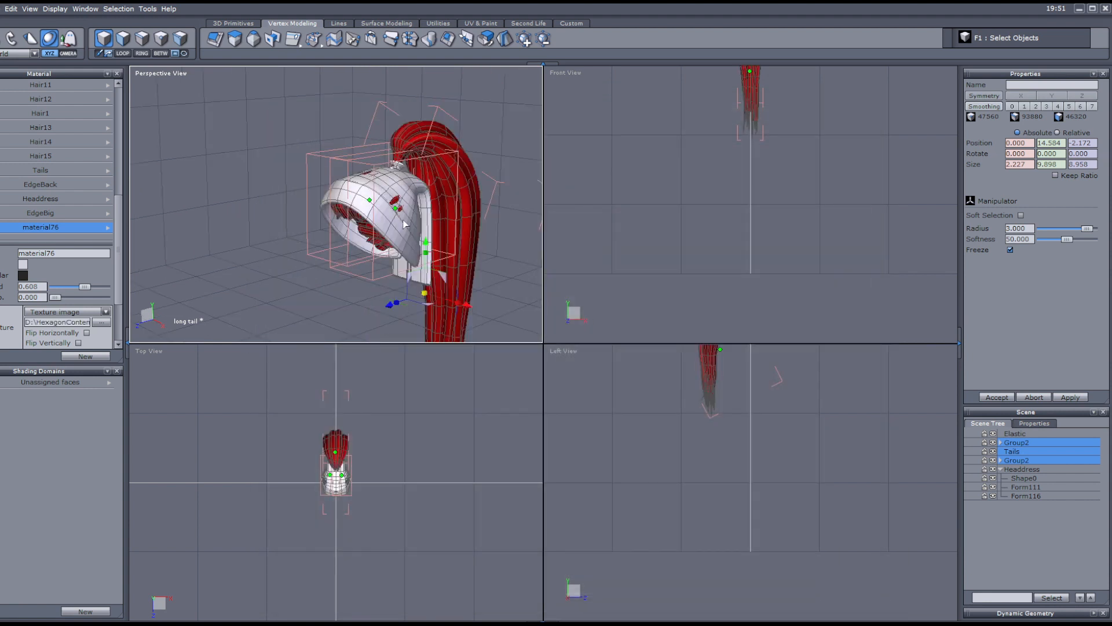
- Select the Headdress group and switch to point selection at the side where red hair pokes through
middle_drag(396, 264, 460, 226)
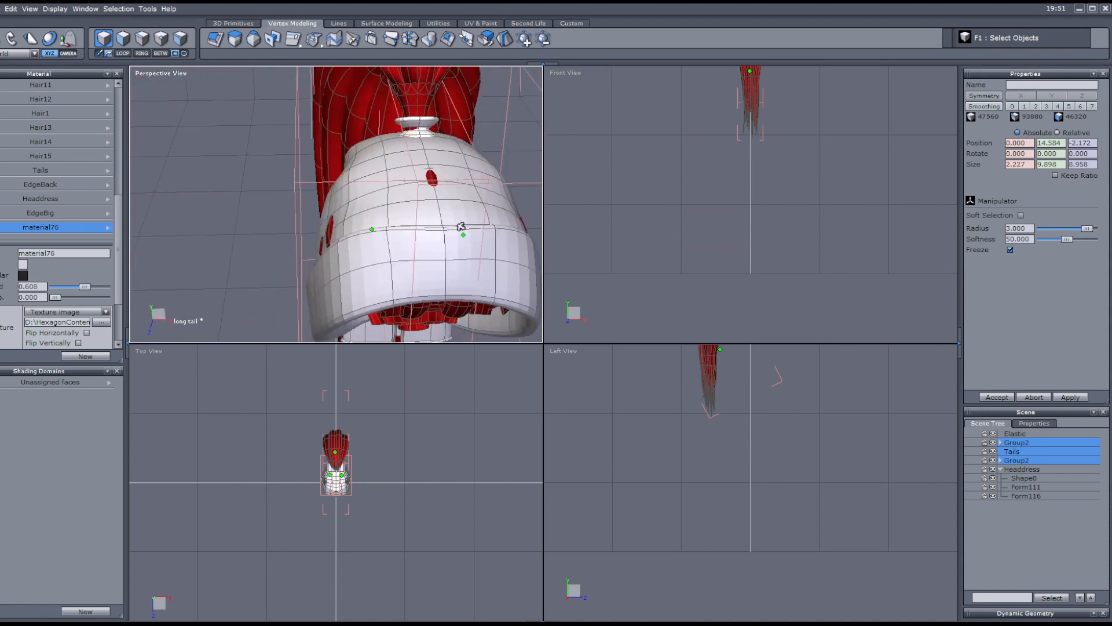
click(1017, 469)
middle_drag(361, 278, 439, 230)
scroll(438, 231, up, 2)
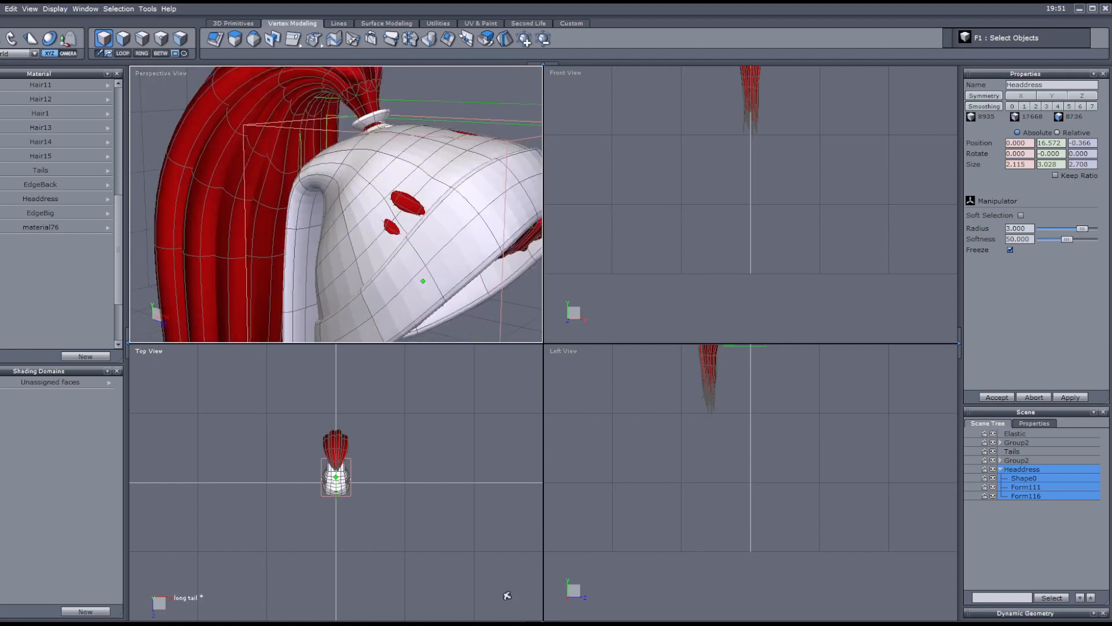
click(161, 38)
scroll(358, 213, up, 2)
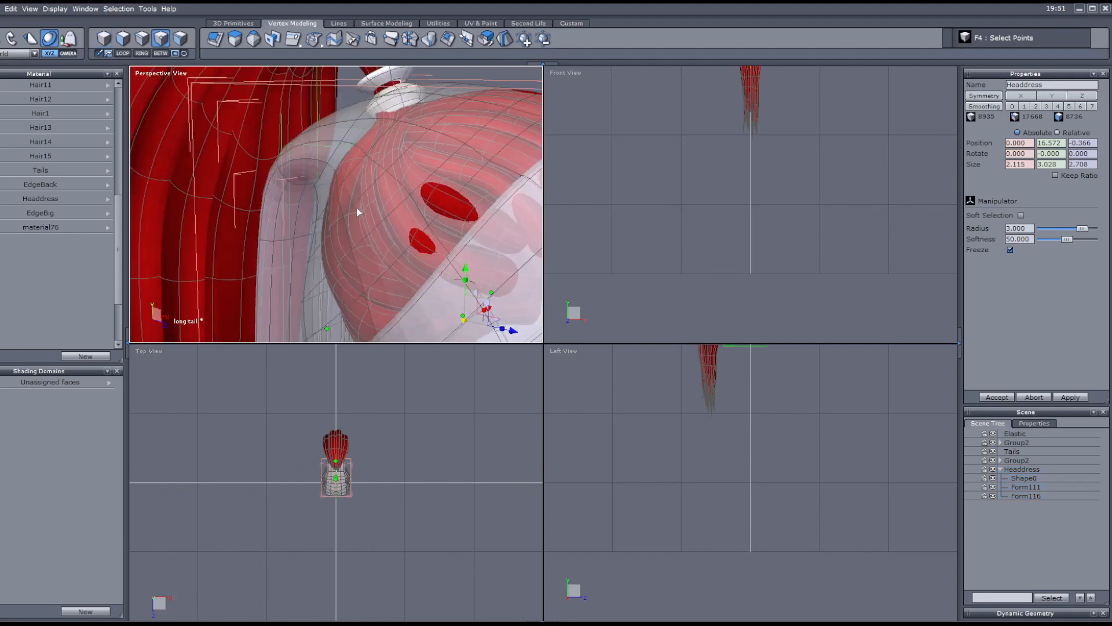
- Move the headdress point beside the protruding hair slightly outward and upward to cover the side strands
scroll(772, 115, up, 6)
drag(757, 263, 741, 264)
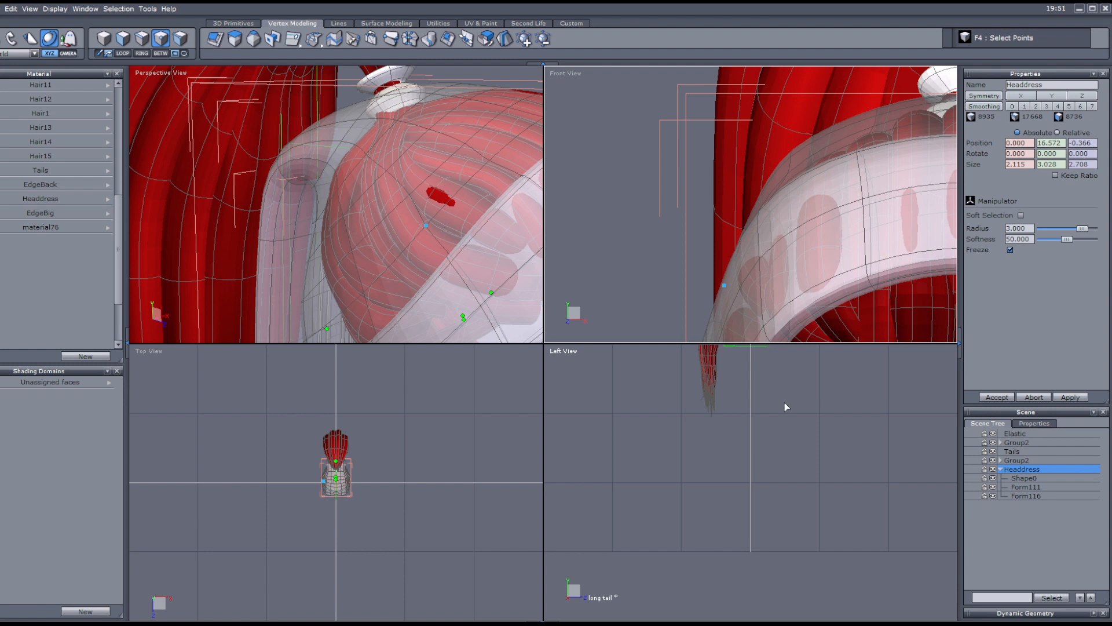
scroll(729, 393, up, 5)
middle_drag(708, 395, 710, 407)
drag(702, 430, 703, 425)
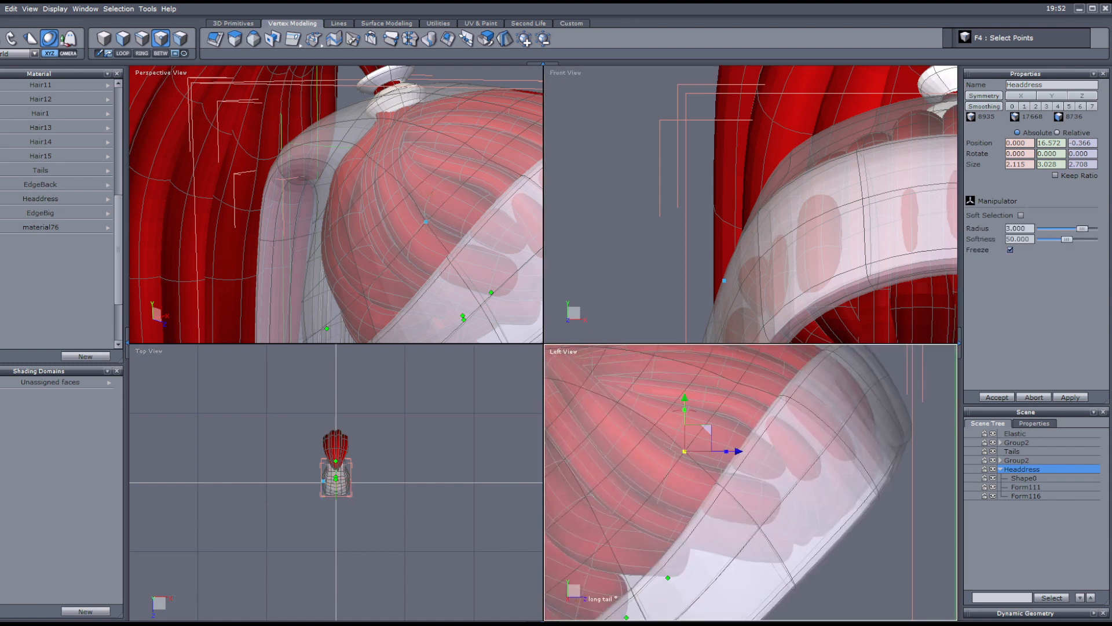
- Raise the headdress's centre point on top, next to the remaining protruding hair, until it covers the strand
scroll(416, 237, down, 6)
alt+drag(425, 243, 438, 340)
scroll(407, 226, up, 5)
scroll(407, 226, down, 5)
scroll(386, 219, up, 8)
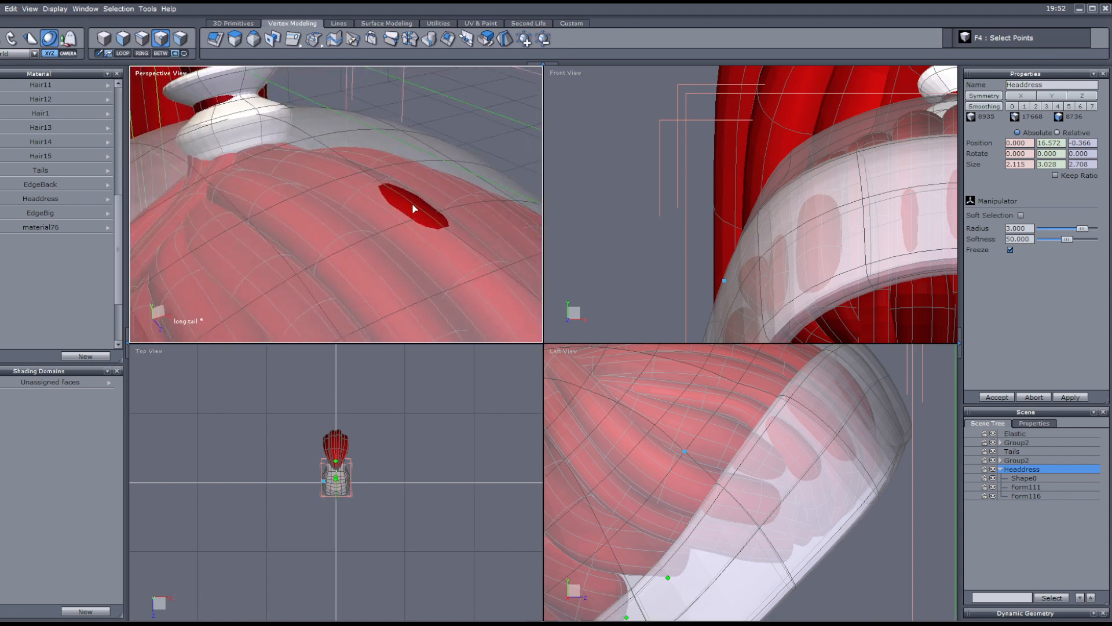
drag(451, 235, 442, 228)
scroll(684, 265, down, 4)
scroll(765, 226, up, 8)
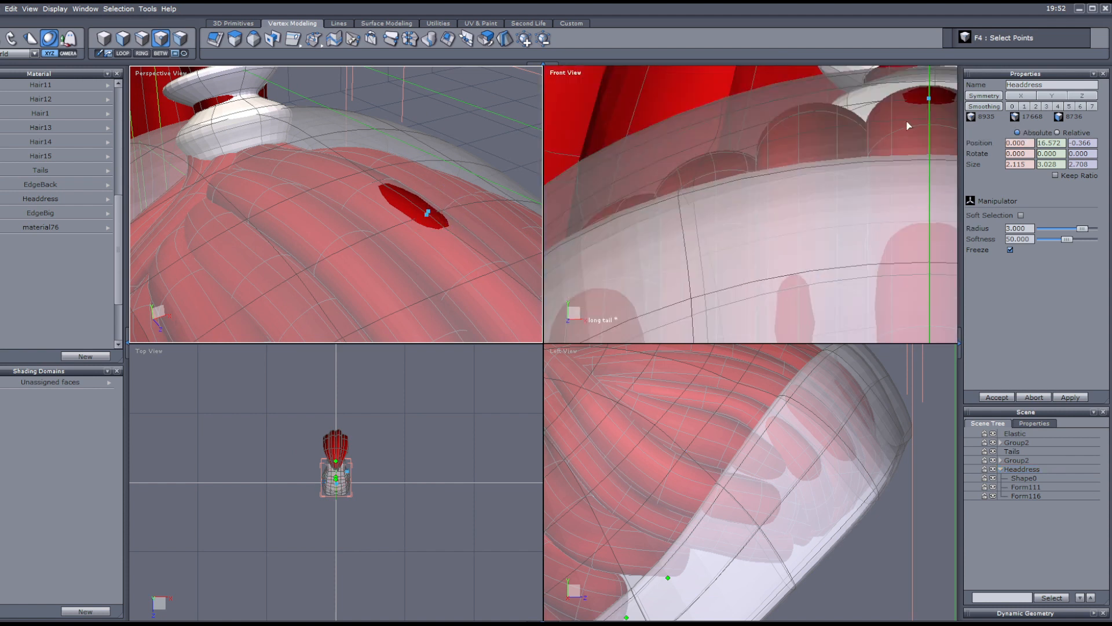
drag(931, 101, 950, 100)
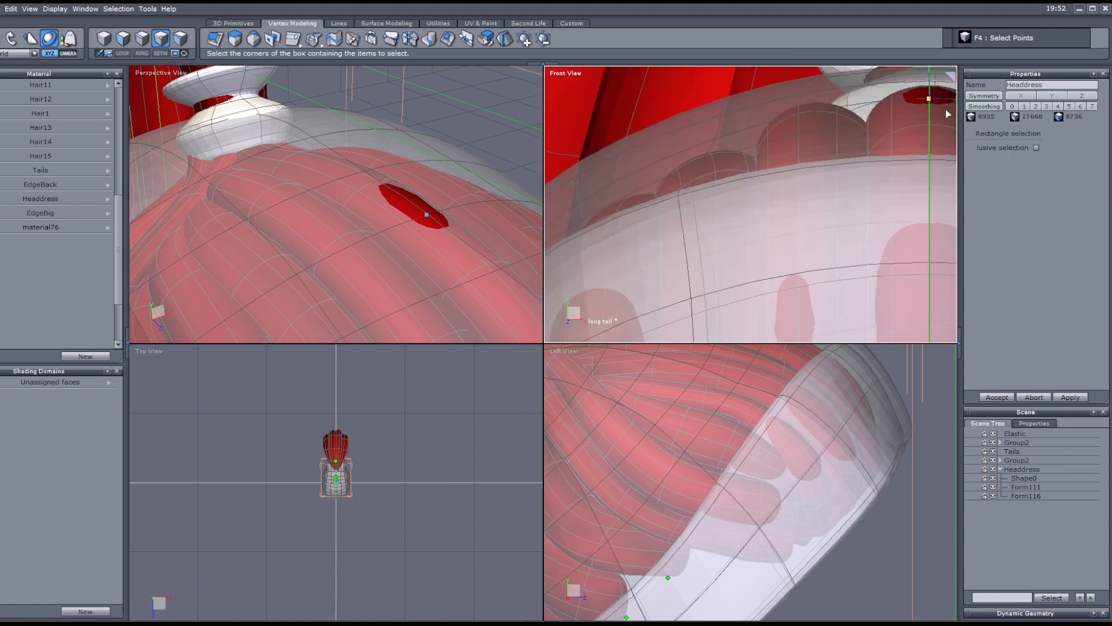
scroll(712, 466, down, 6)
scroll(727, 423, up, 8)
drag(802, 433, 801, 425)
scroll(387, 246, down, 5)
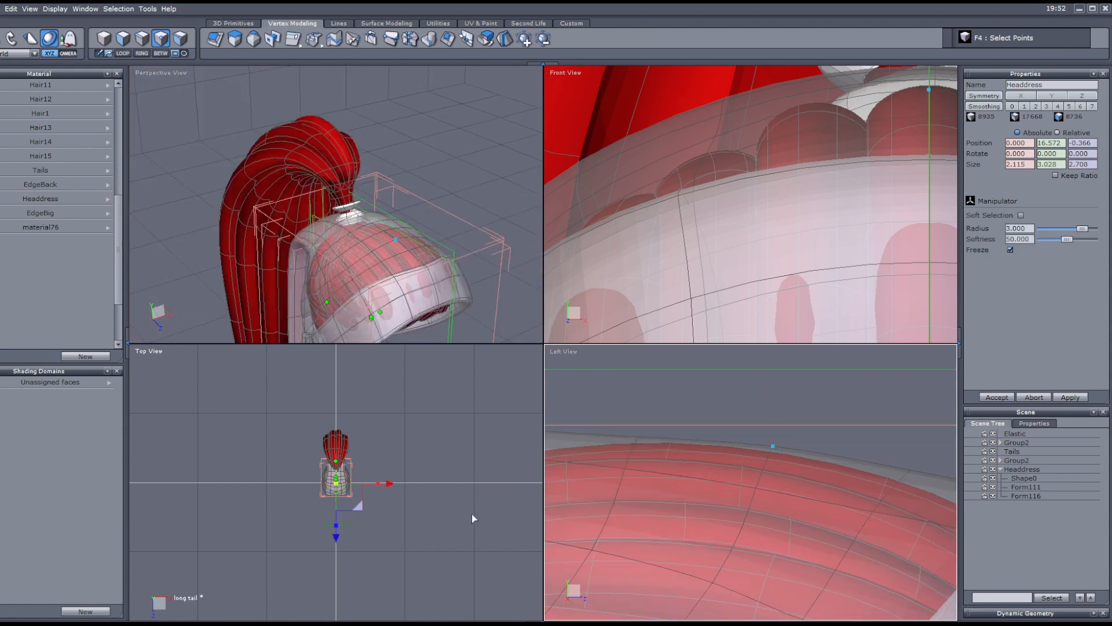
- Select the headdress points around the base of the ponytail and pull them up and slightly back over the tail's rise
scroll(298, 239, down, 3)
scroll(348, 265, up, 4)
alt+drag(297, 249, 285, 146)
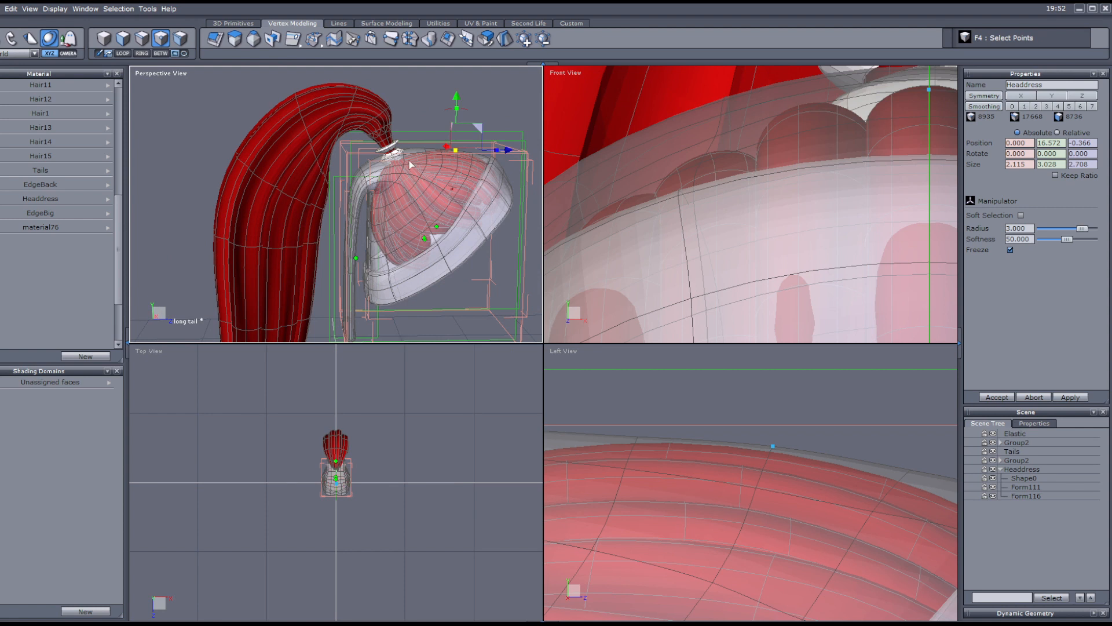
scroll(409, 161, up, 4)
scroll(756, 266, down, 6)
scroll(751, 435, down, 6)
scroll(674, 436, up, 4)
drag(698, 421, 753, 420)
scroll(742, 461, down, 2)
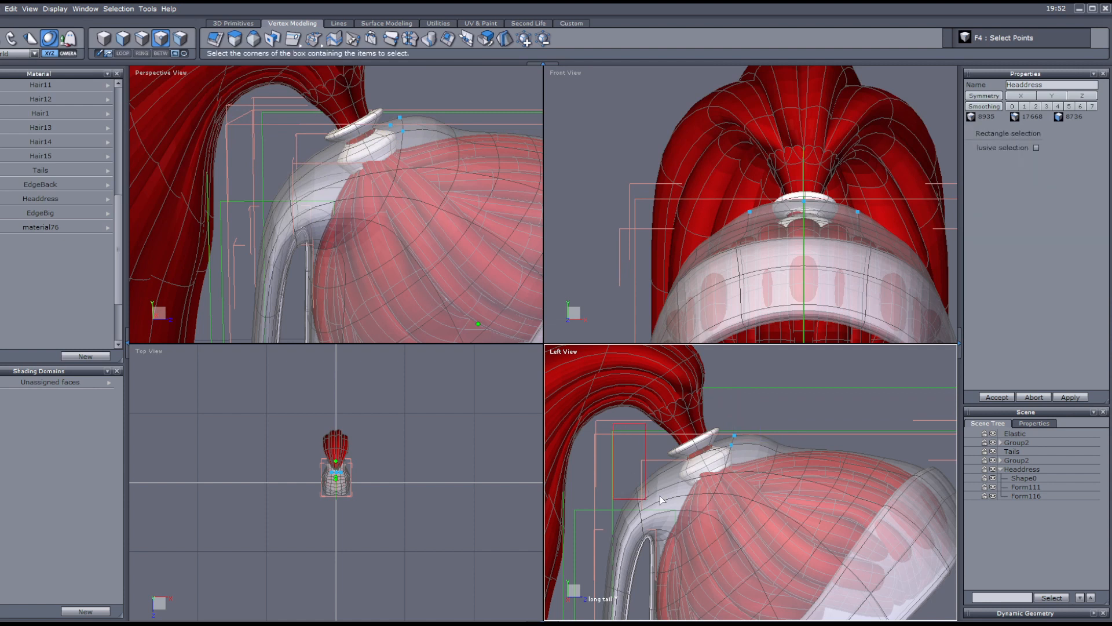
scroll(646, 463, down, 2)
drag(657, 445, 664, 362)
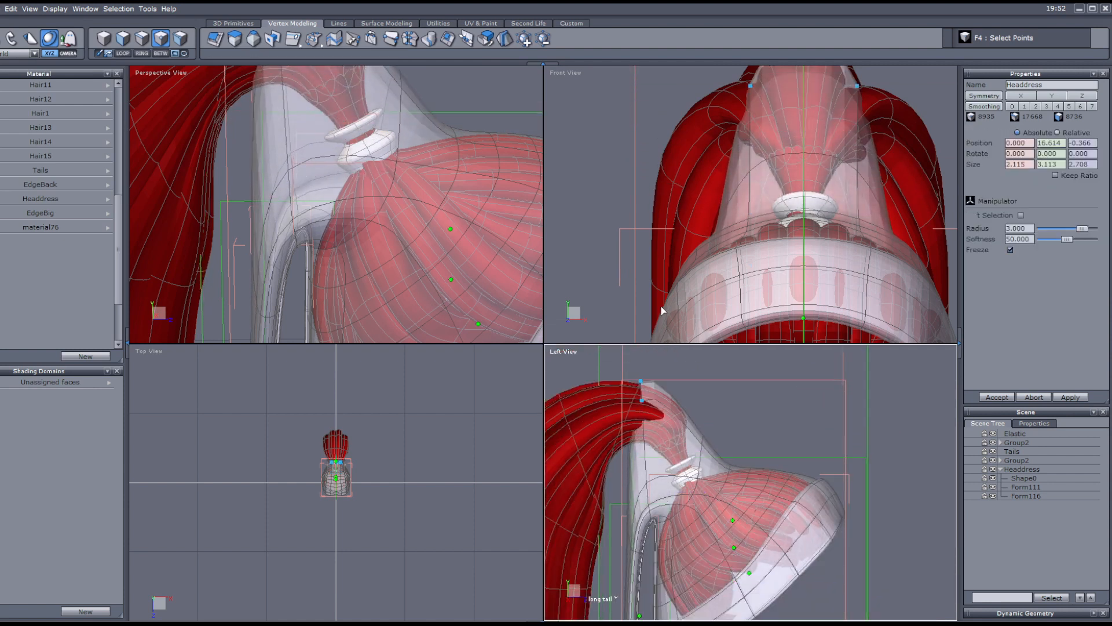
- Select the points on the headdress's rear strip and pull them up and backward over the arch of the ponytail
middle_drag(614, 438, 651, 413)
click(670, 524)
scroll(654, 493, up, 2)
drag(681, 523, 688, 554)
scroll(698, 551, down, 2)
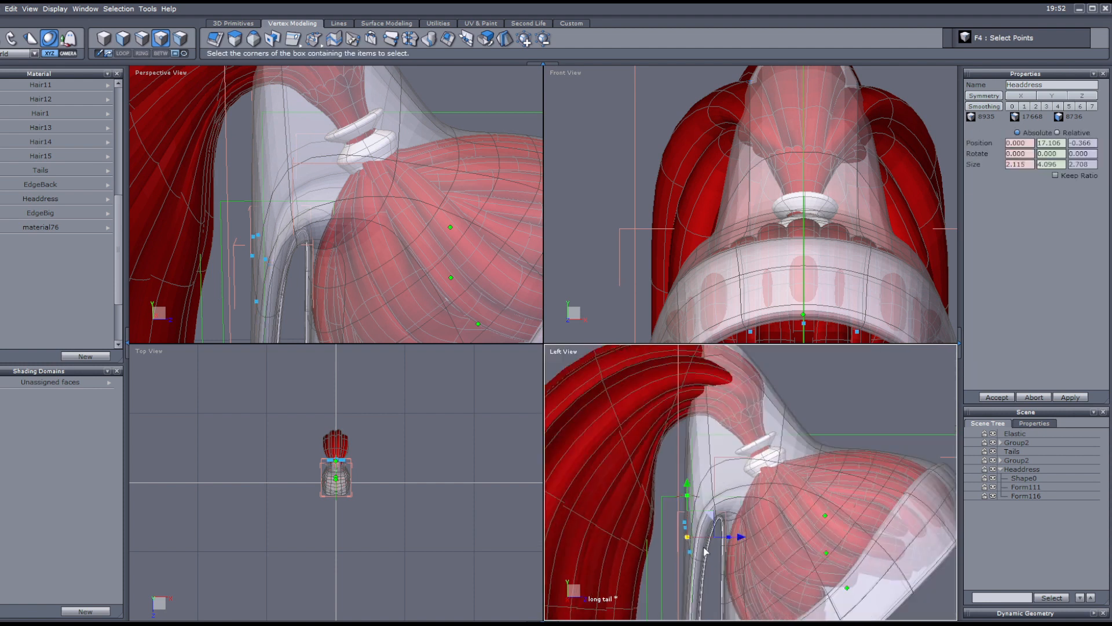
drag(706, 514, 617, 424)
middle_drag(586, 393, 662, 417)
drag(685, 444, 560, 473)
scroll(710, 216, down, 3)
scroll(793, 225, up, 2)
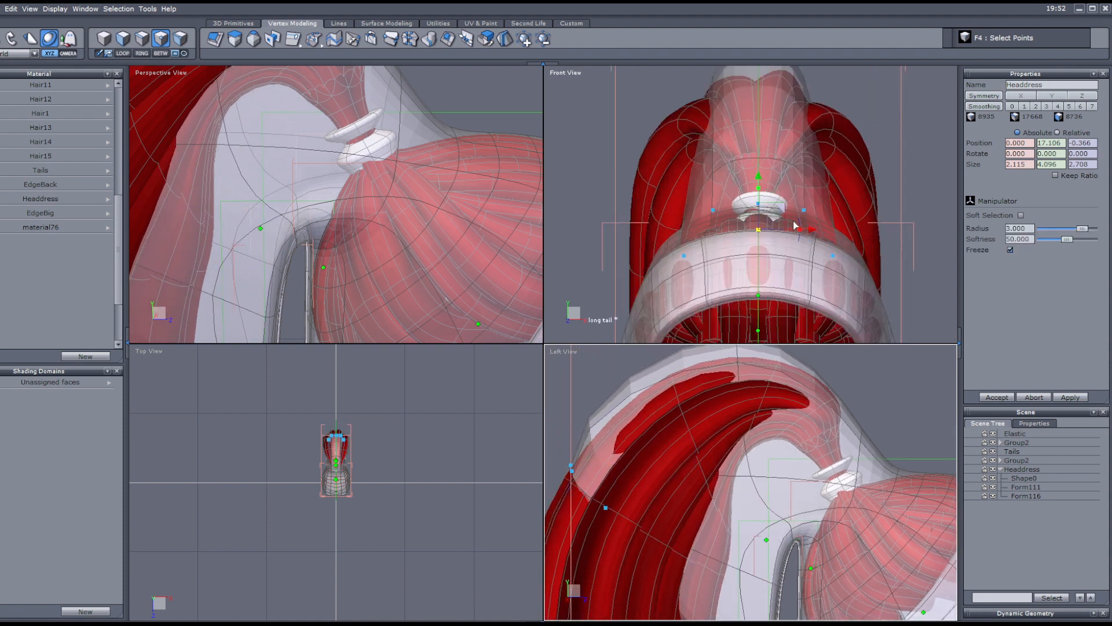
- Spread the headdress's rear strip points outward to both sides and lower the centre point on top of the arch closer to the hair
drag(799, 230, 849, 243)
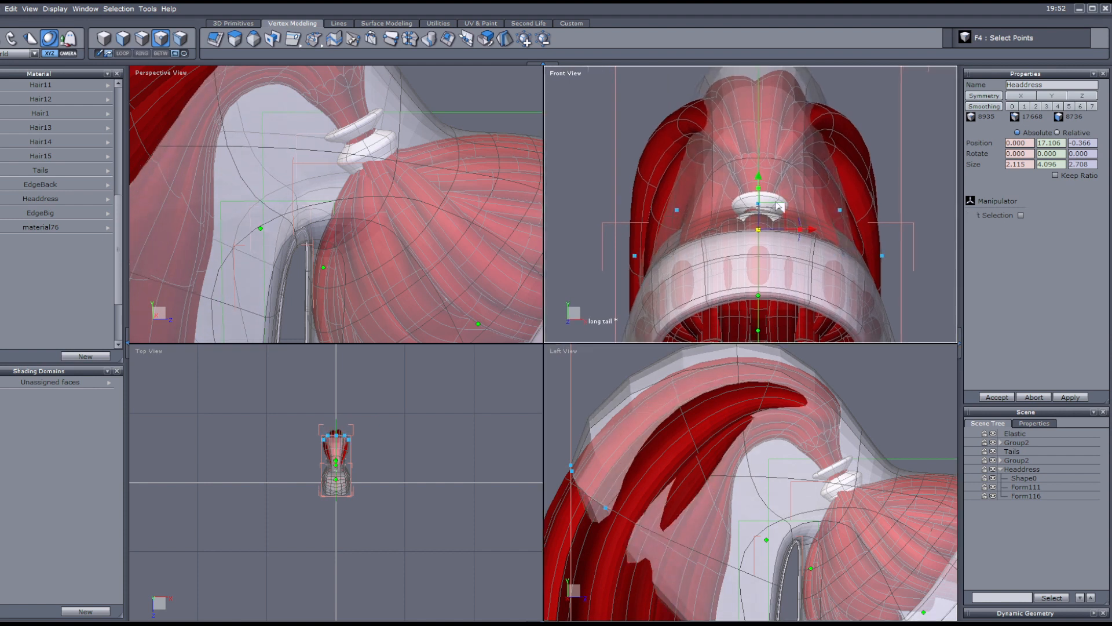
scroll(782, 238, down, 2)
scroll(754, 92, up, 3)
scroll(755, 93, up, 3)
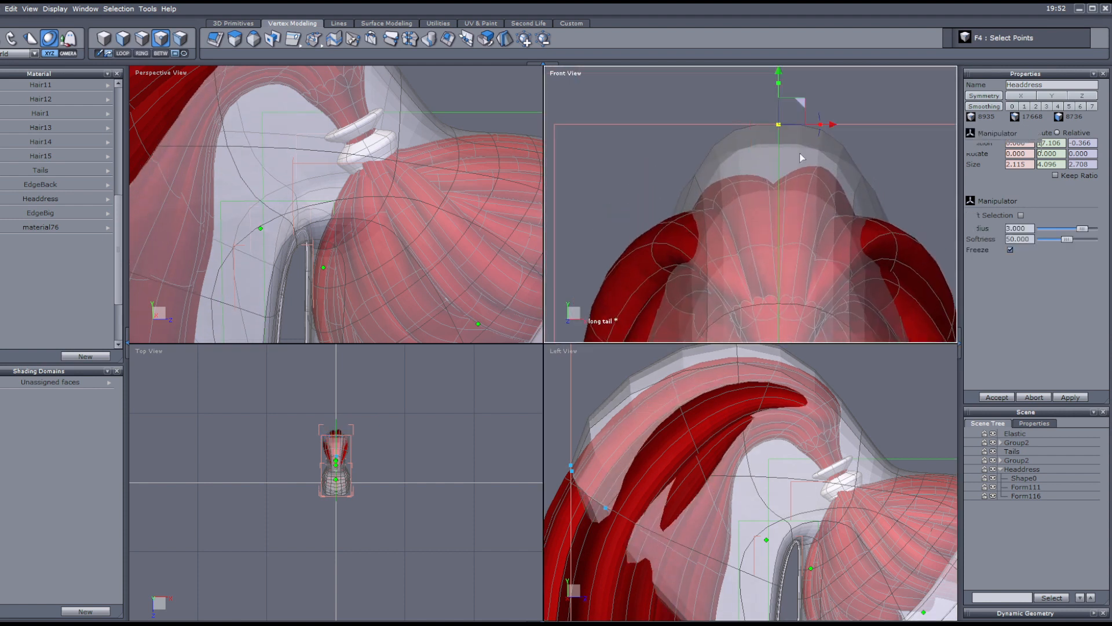
drag(797, 102, 793, 187)
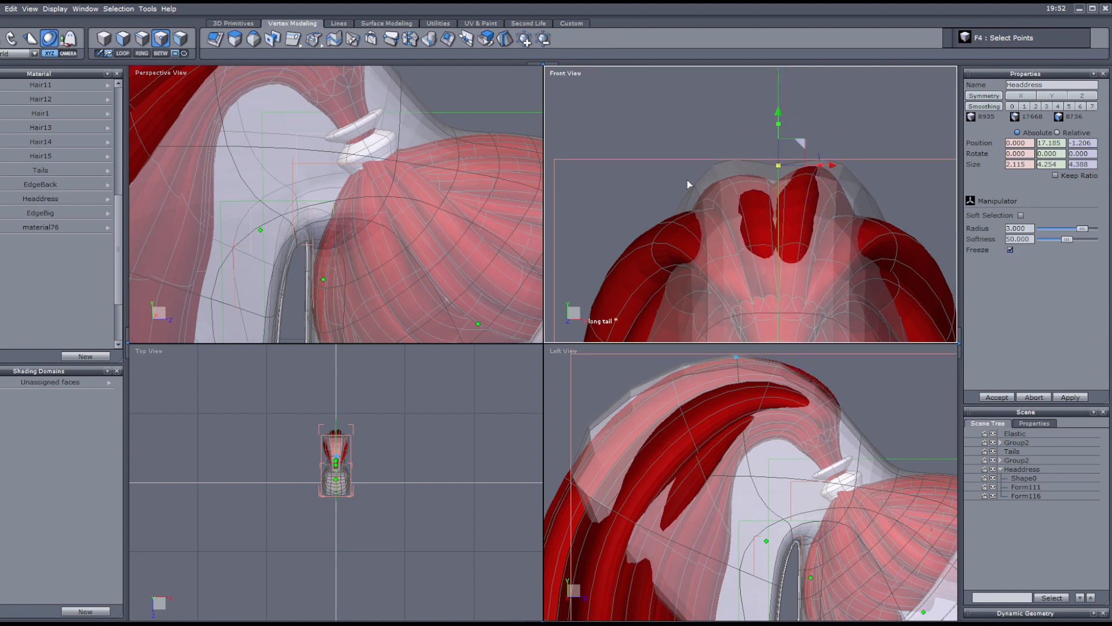
- Pull the side point beside the arch outward, and raise the centre point just behind the elastic until it covers the protruding hair
drag(720, 165, 661, 197)
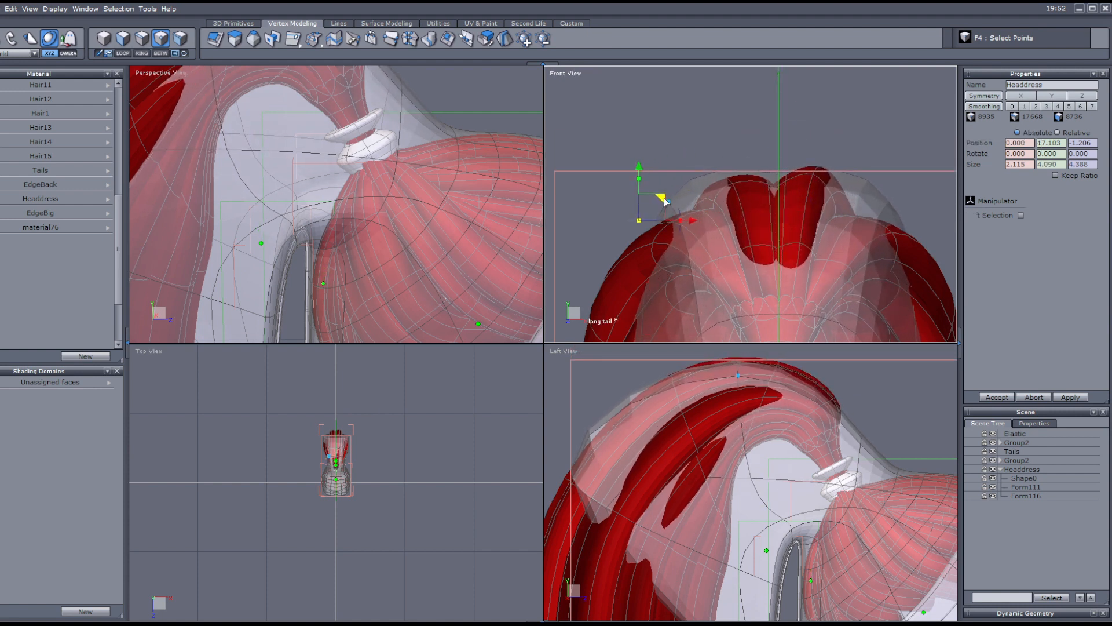
scroll(339, 184, down, 4)
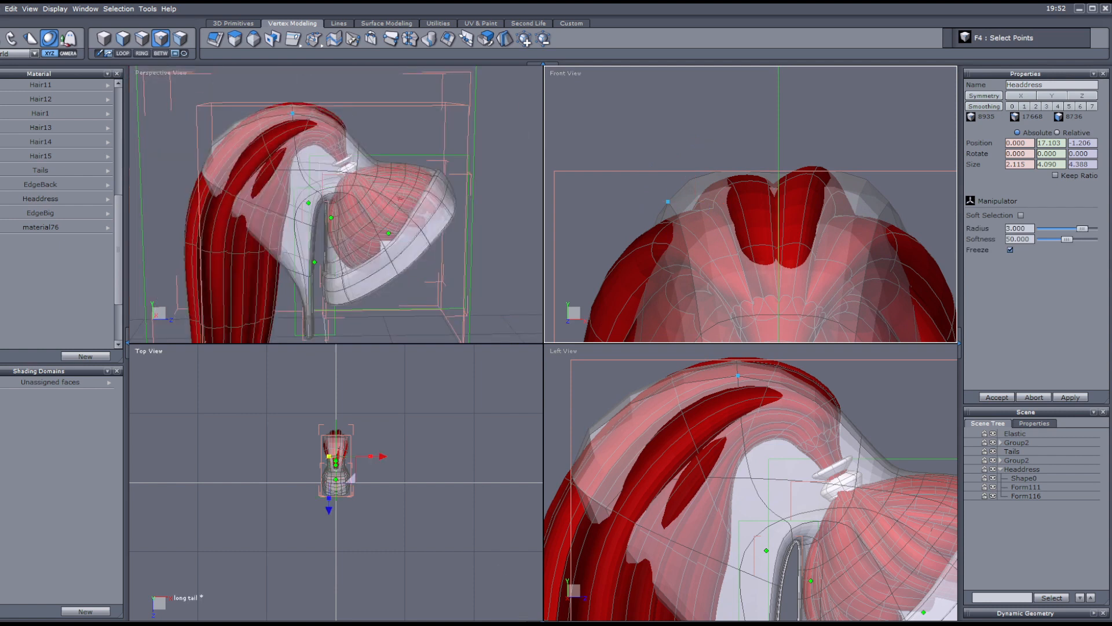
scroll(330, 214, down, 3)
scroll(287, 220, up, 3)
middle_drag(243, 214, 351, 197)
scroll(334, 195, up, 2)
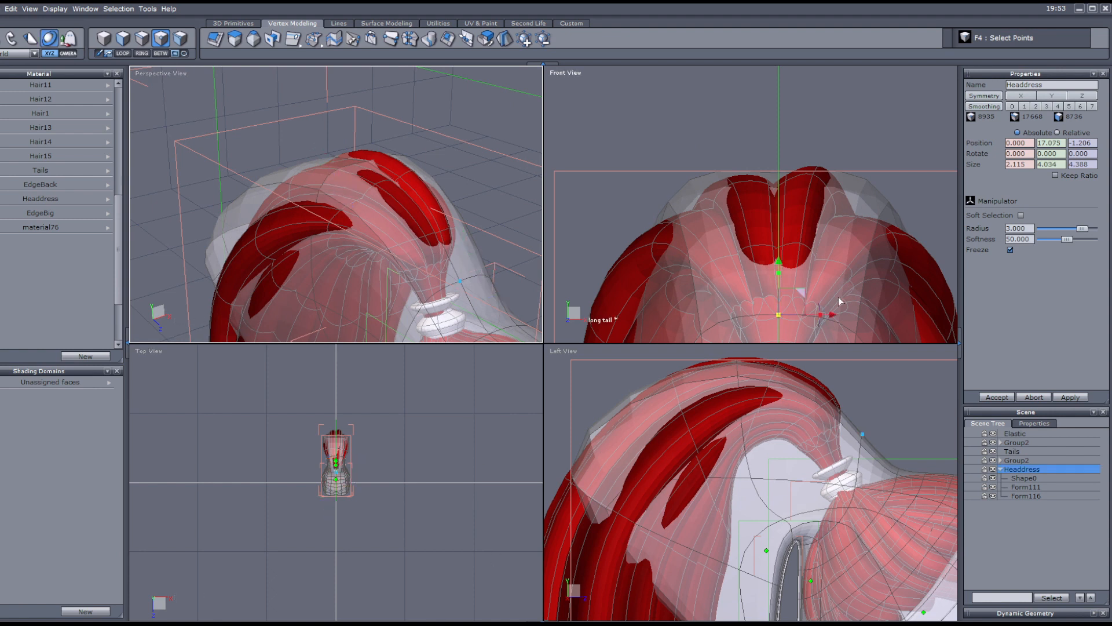
drag(870, 424, 874, 384)
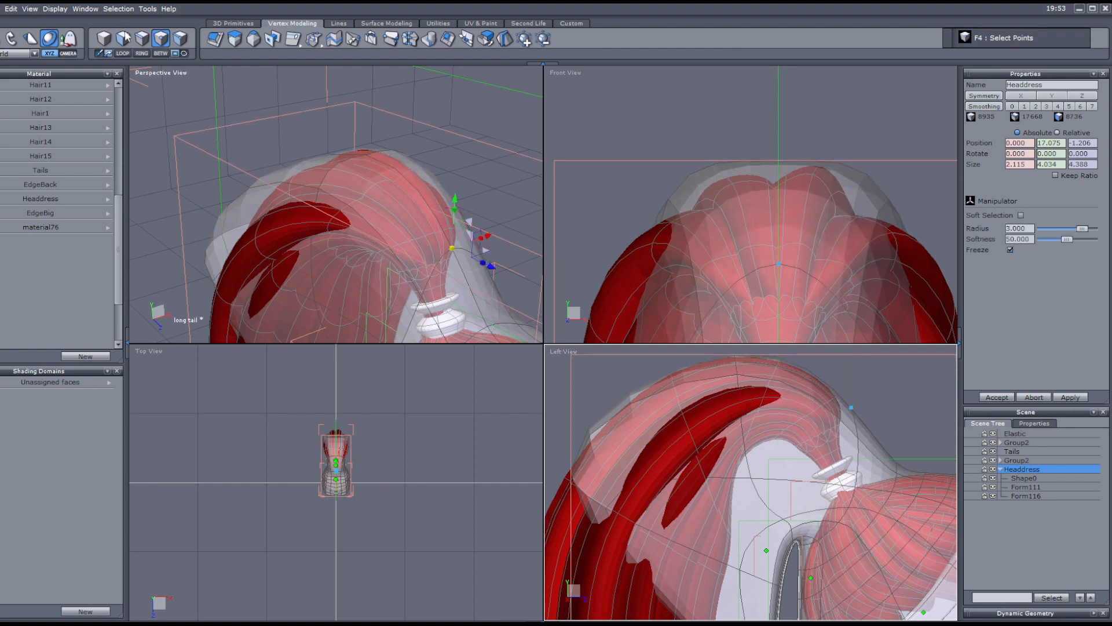
click(368, 230)
key(k)
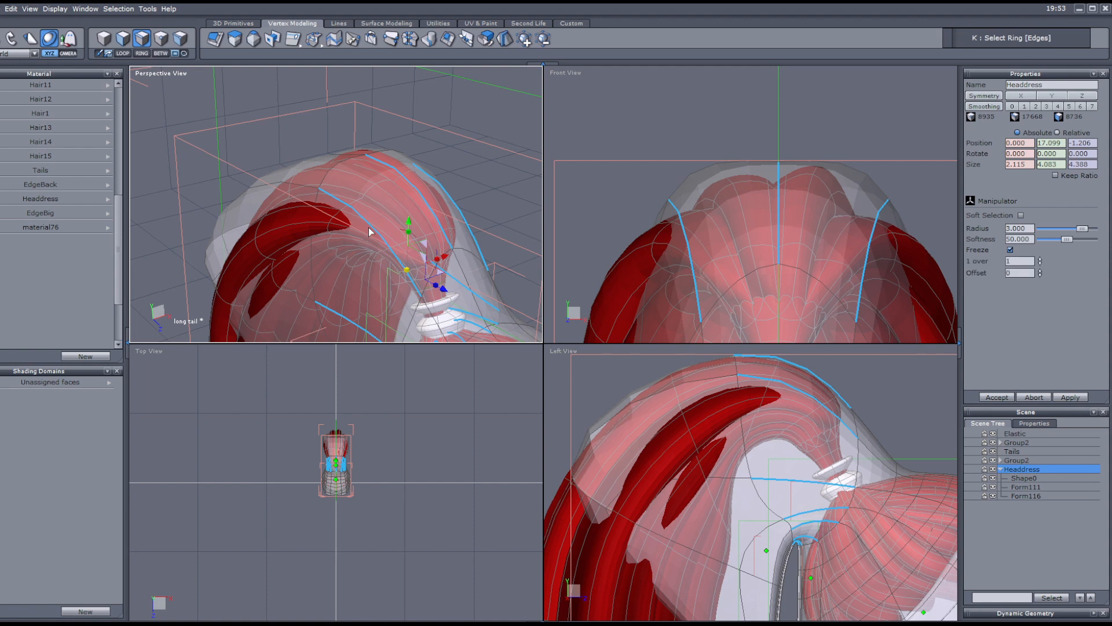
middle_drag(378, 193, 398, 214)
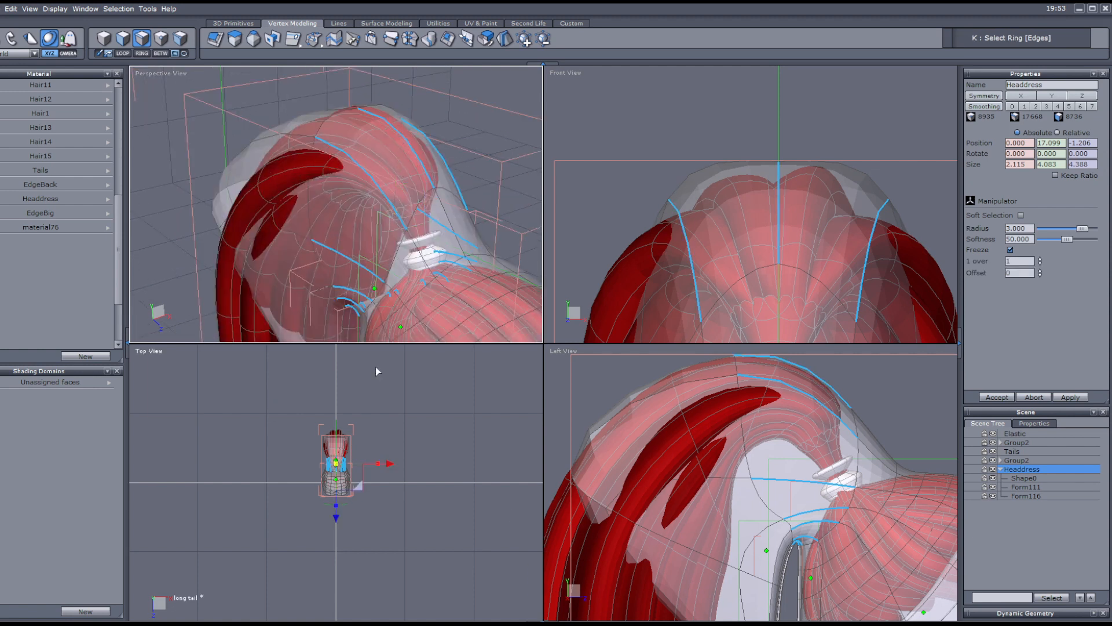
middle_drag(324, 255, 360, 273)
- Select the clusters of points along the rear panel's lower rim, working around the rim to its curved end
scroll(353, 268, down, 3)
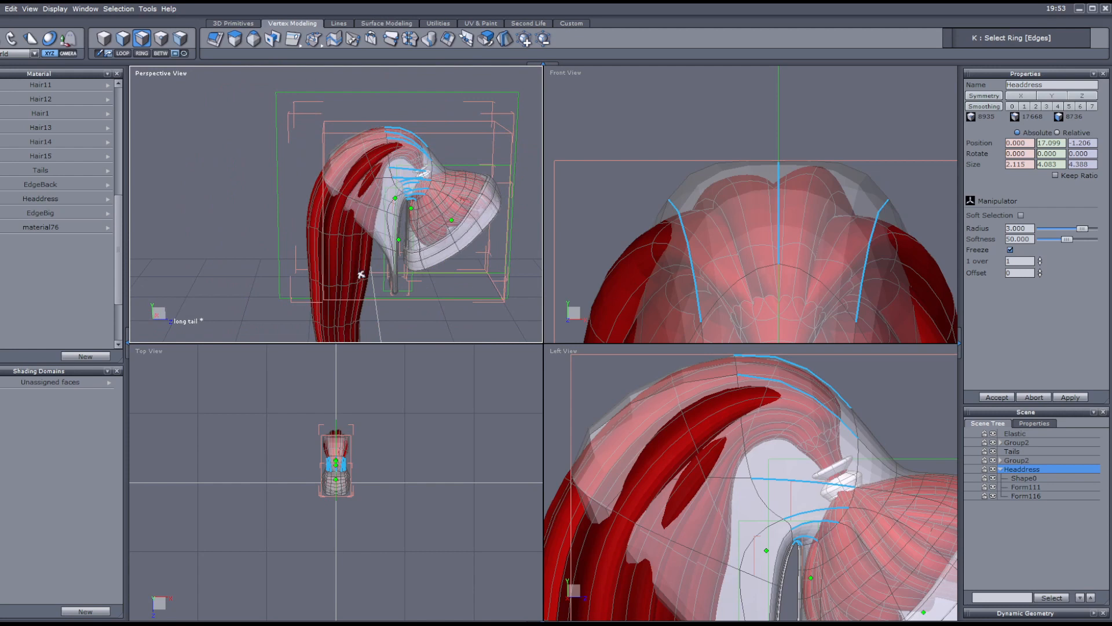
scroll(359, 273, up, 4)
scroll(654, 402, down, 6)
scroll(661, 474, up, 6)
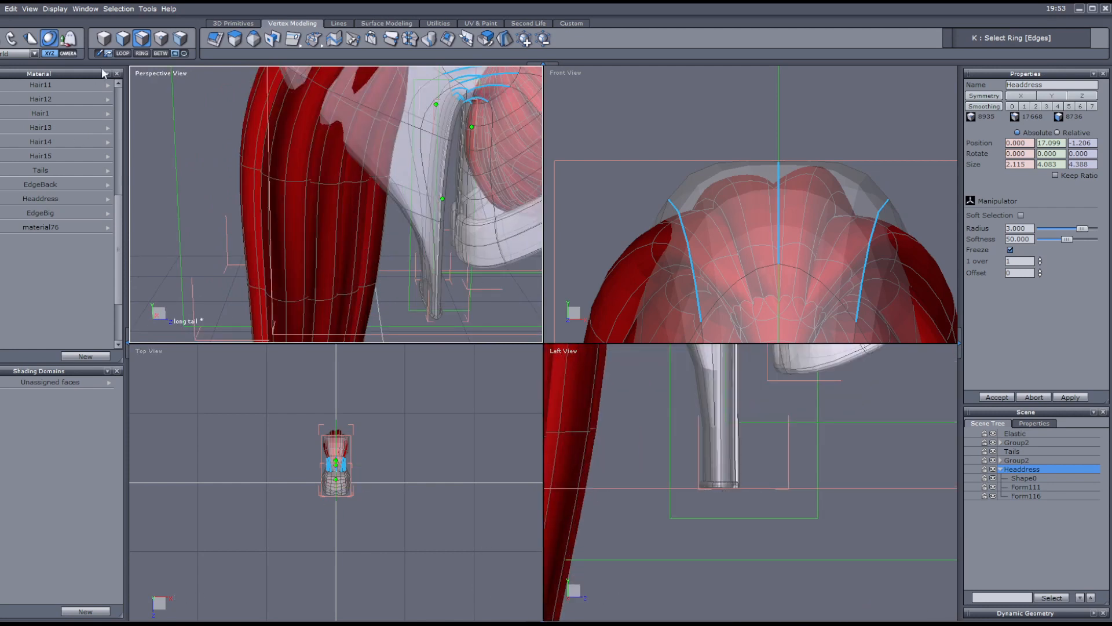
click(161, 37)
scroll(659, 451, up, 3)
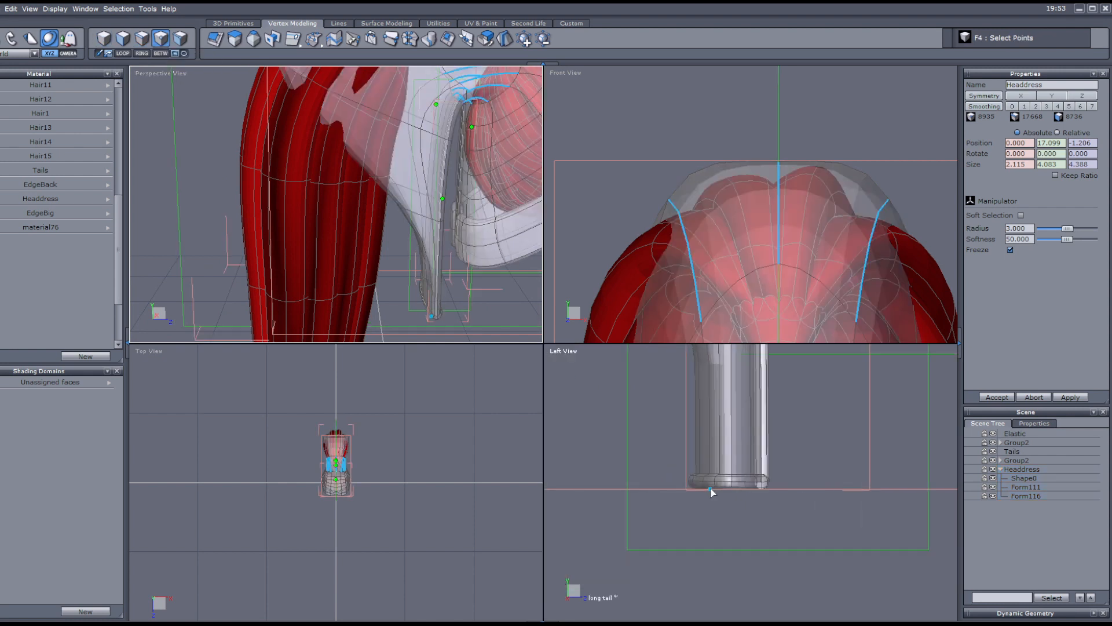
scroll(732, 211, down, 3)
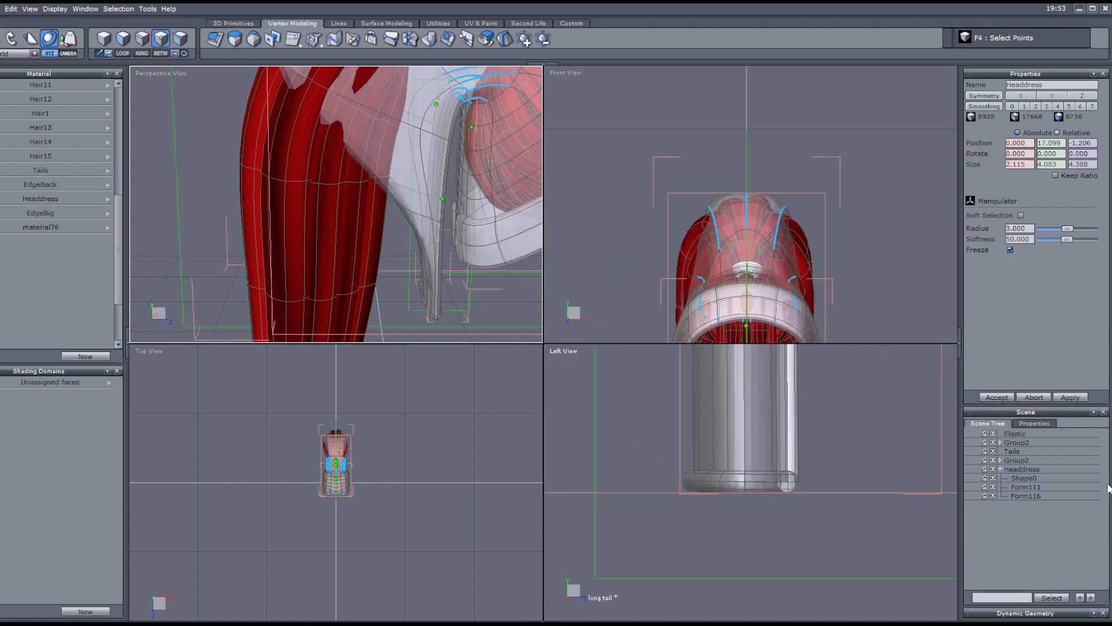
alt+drag(402, 301, 426, 325)
scroll(423, 323, up, 3)
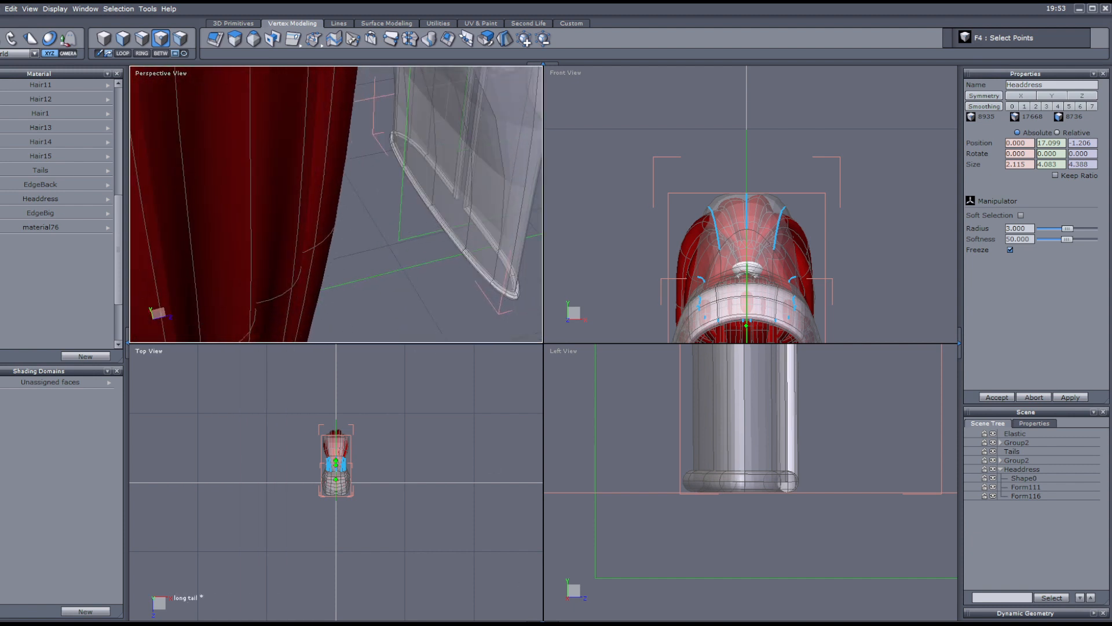
mouse_move(499, 328)
alt+mouse_down()
mouse_move(517, 321)
mouse_move(506, 314)
alt+mouse_up()
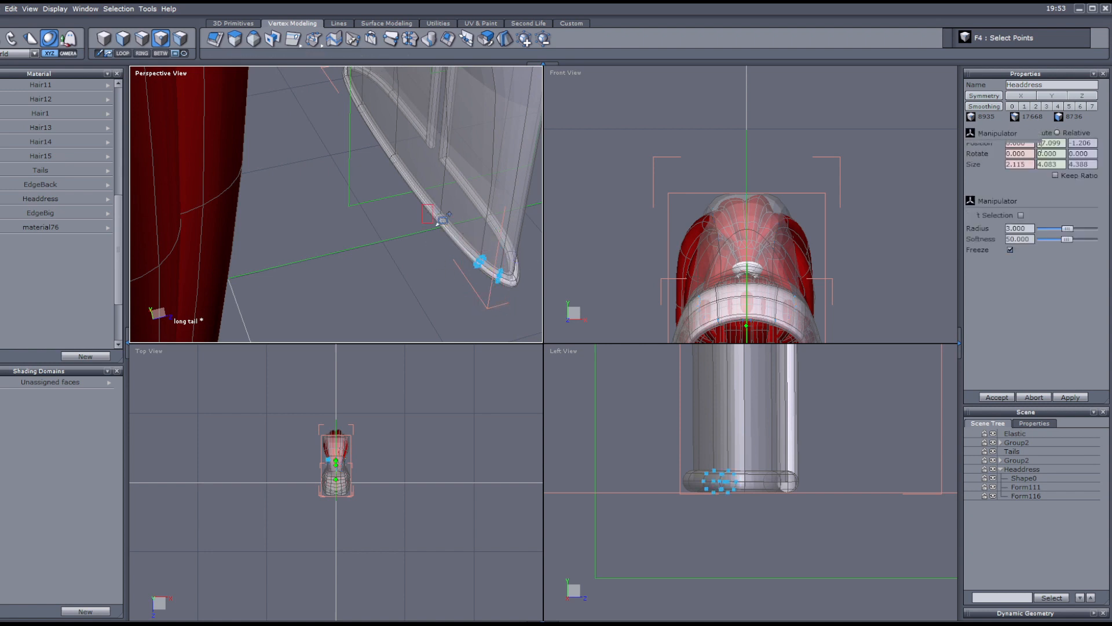
mouse_move(362, 171)
alt+mouse_down()
mouse_move(374, 211)
mouse_move(346, 143)
mouse_move(383, 170)
alt+mouse_up()
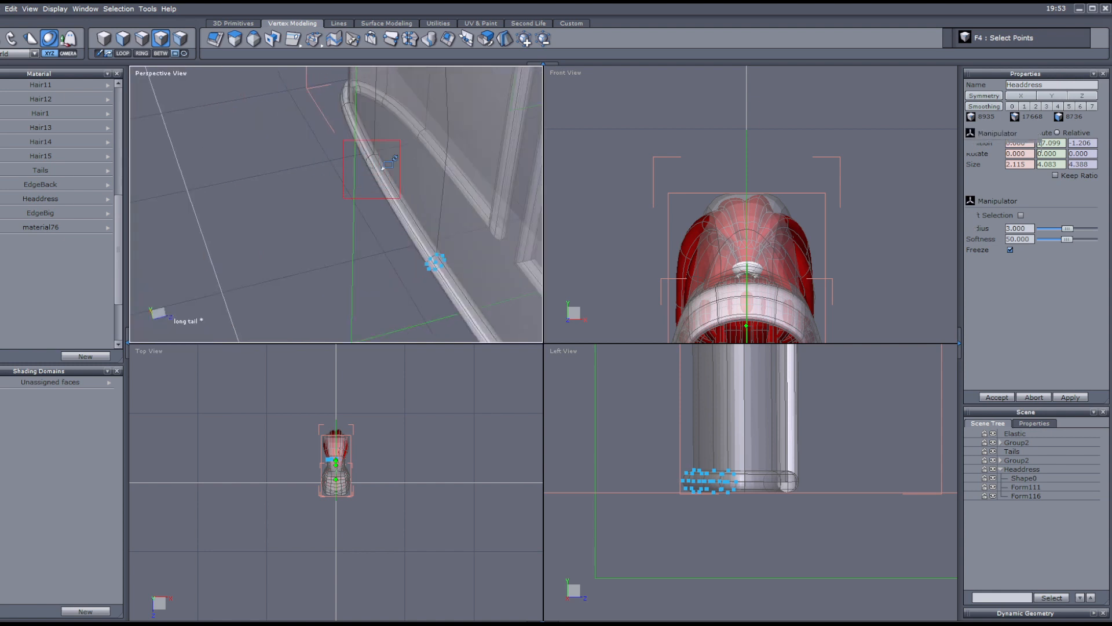
alt+drag(321, 102, 427, 163)
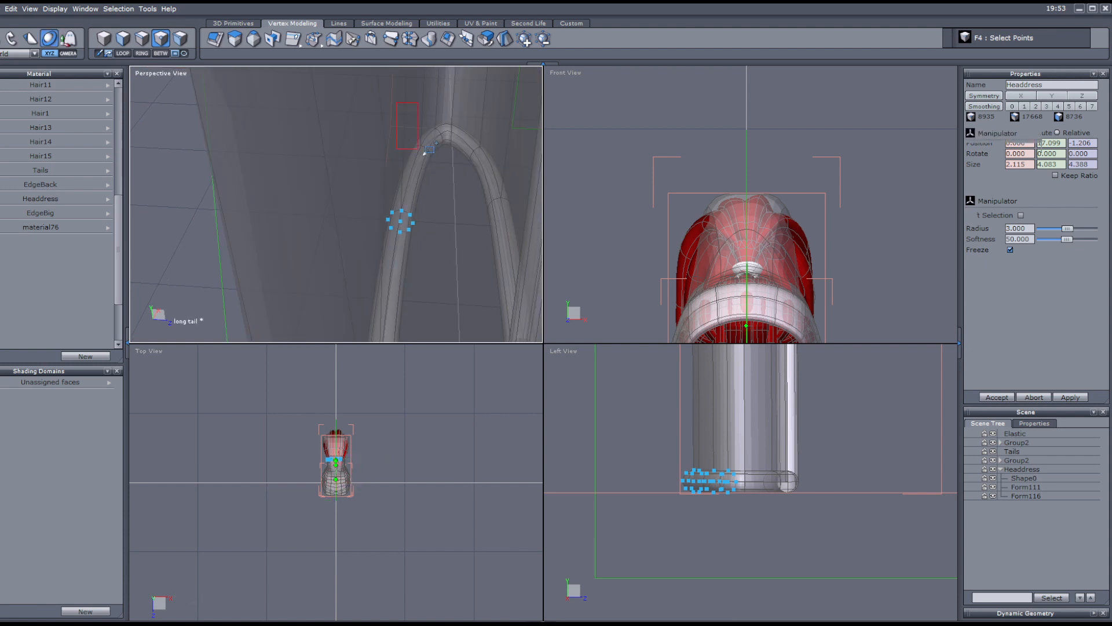
drag(425, 154, 447, 181)
- Pull the rear panel's lower rim and the strip of points above it backward so the headdress wraps behind the tail
scroll(745, 237, down, 5)
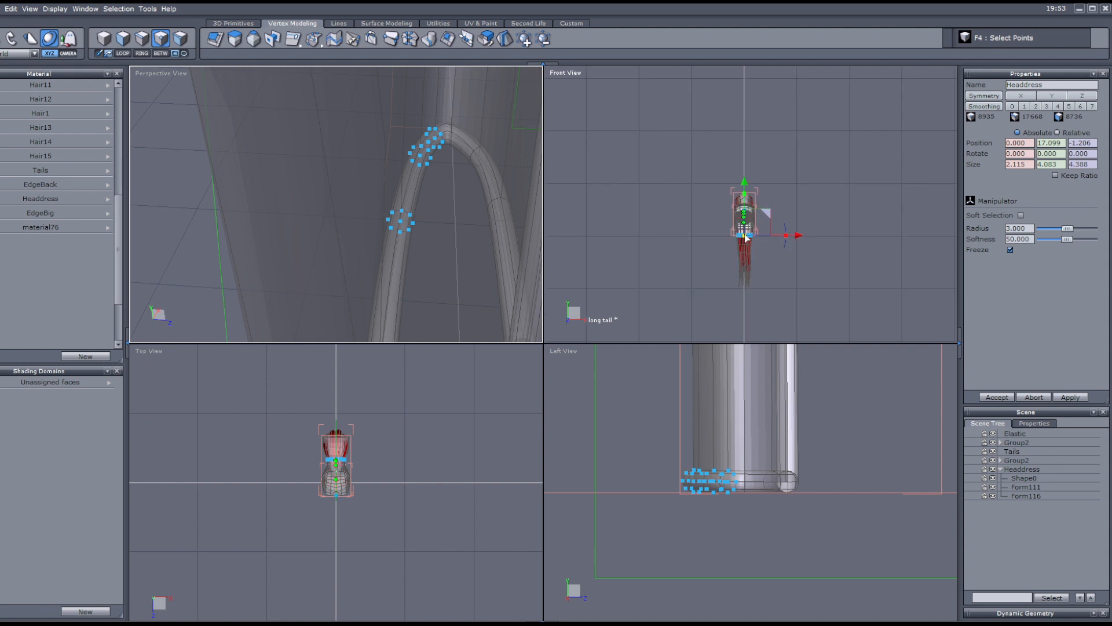
scroll(746, 237, up, 5)
scroll(457, 278, down, 4)
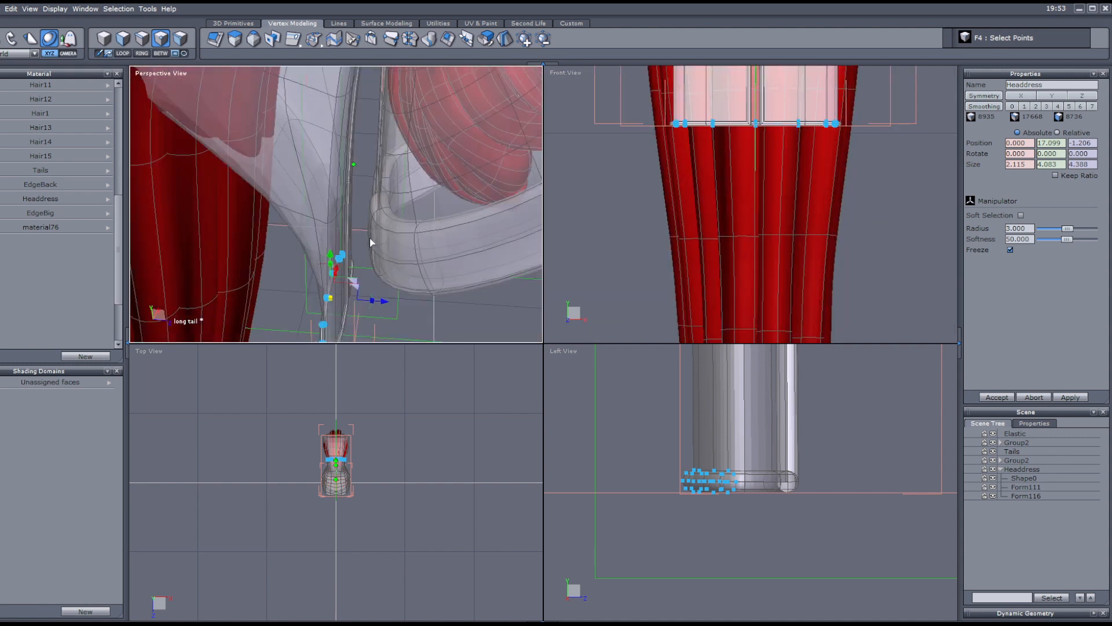
scroll(735, 418, down, 5)
scroll(755, 243, down, 5)
scroll(722, 451, down, 4)
scroll(724, 411, up, 4)
scroll(761, 427, down, 3)
drag(792, 458, 668, 382)
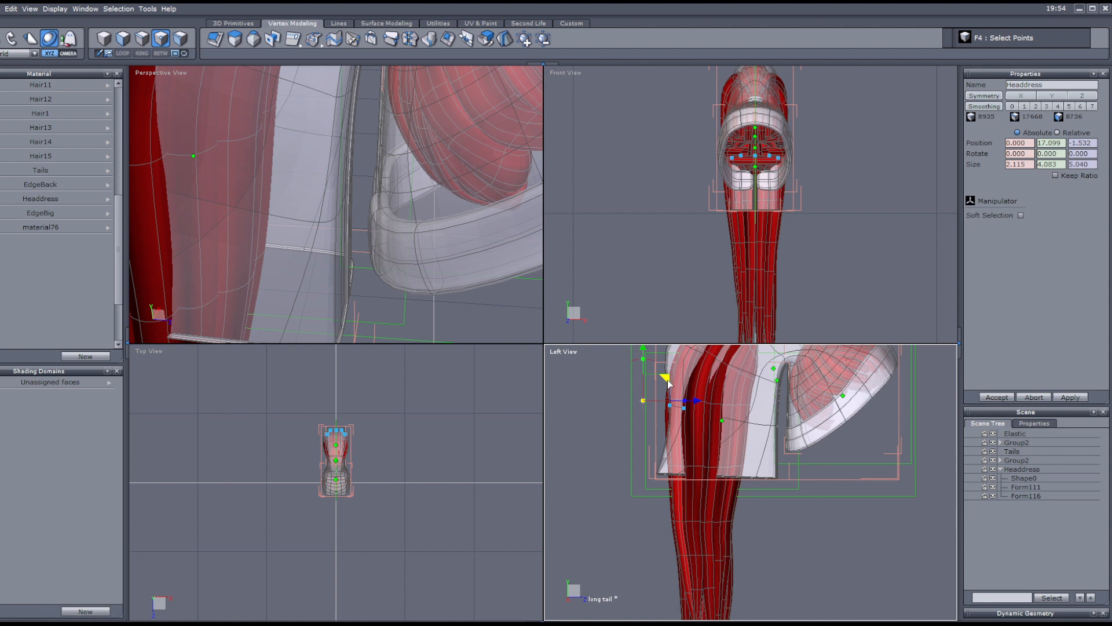
- Select the points on the upper rear strip and move them forward and slightly down, closer to the curve of the hair
scroll(658, 384, up, 4)
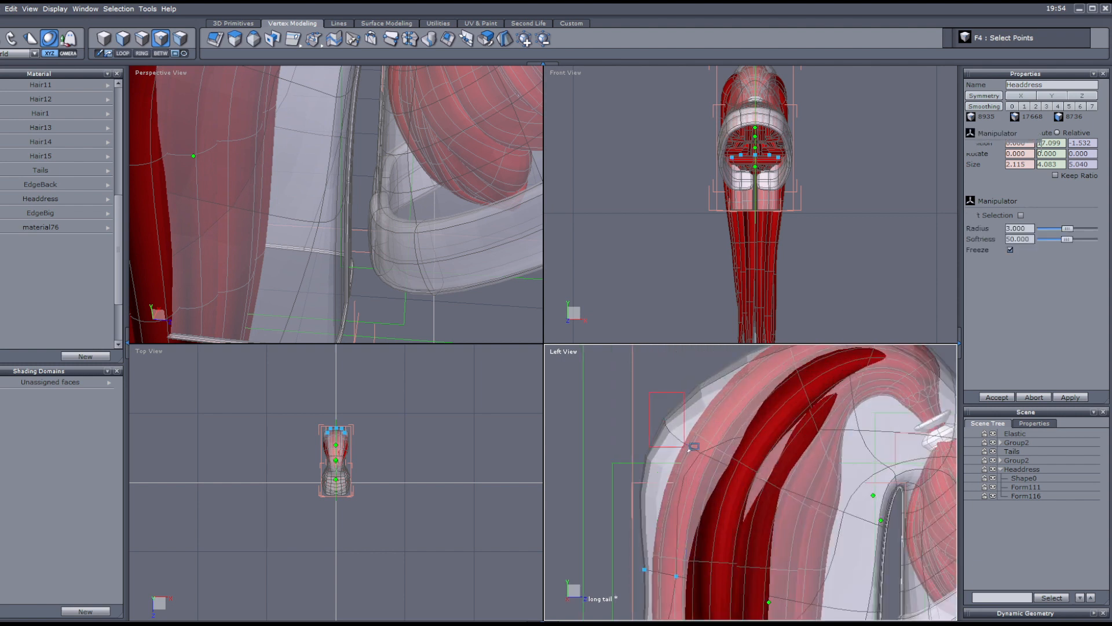
drag(709, 416, 734, 431)
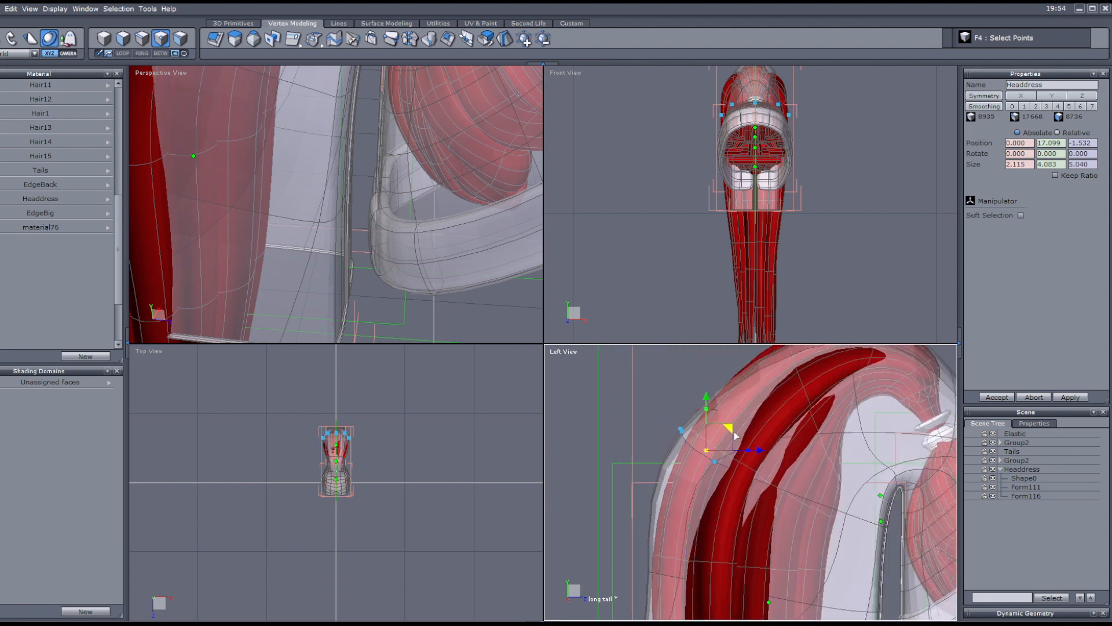
middle_drag(783, 424, 746, 483)
scroll(342, 273, down, 5)
scroll(302, 128, up, 4)
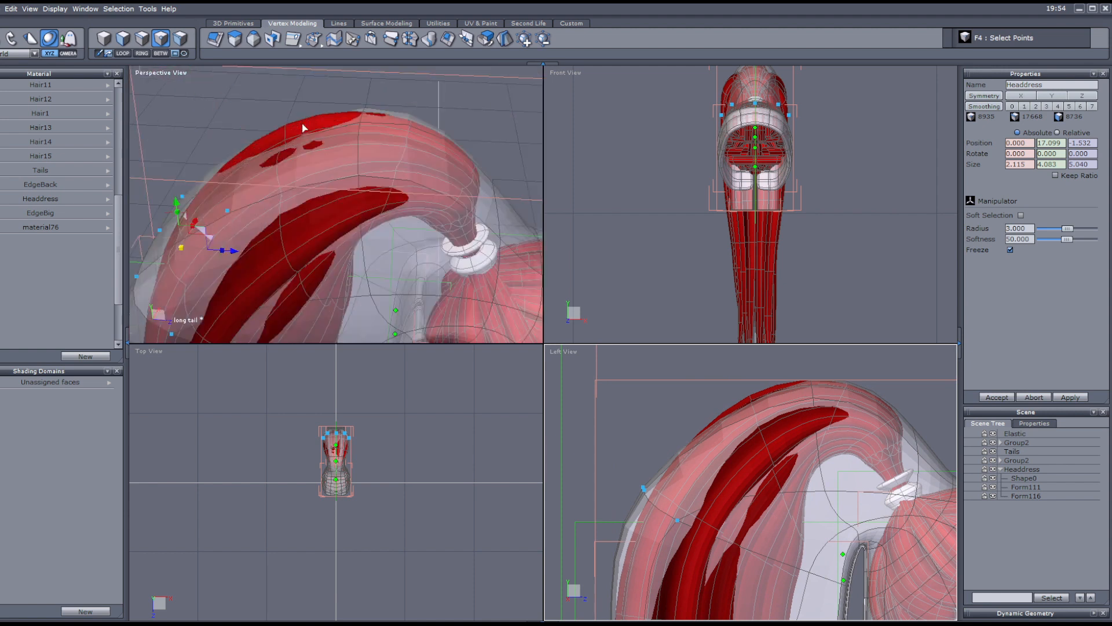
- Select the side point near the top of the arch and move it outward over the exposed strands
scroll(333, 209, down, 3)
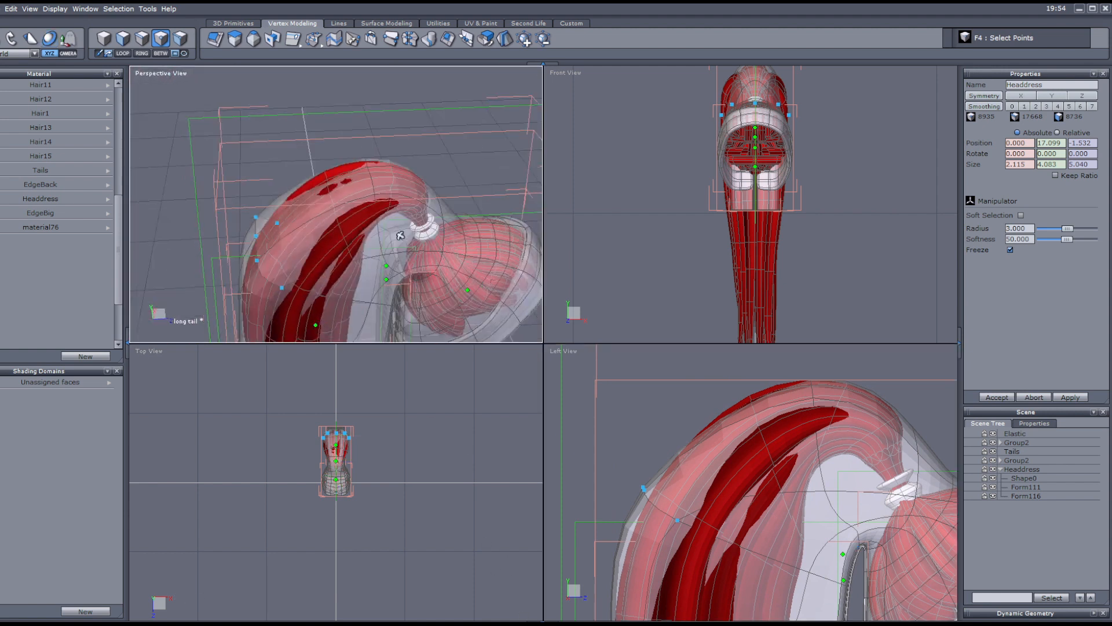
alt+drag(301, 231, 518, 231)
alt+drag(232, 191, 407, 225)
scroll(407, 225, up, 3)
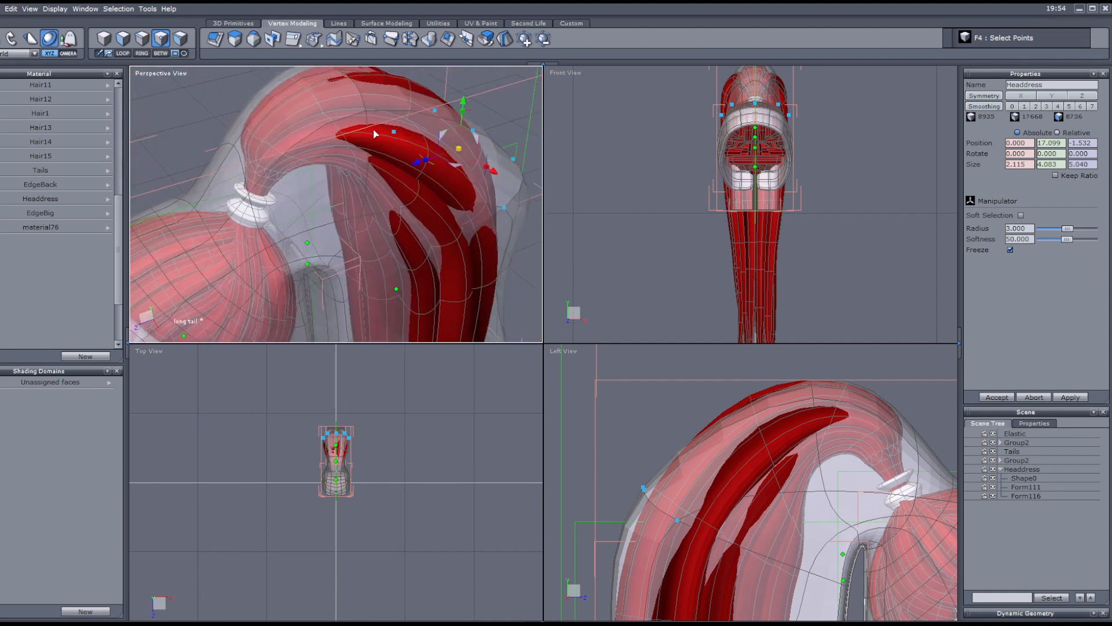
scroll(366, 115, up, 5)
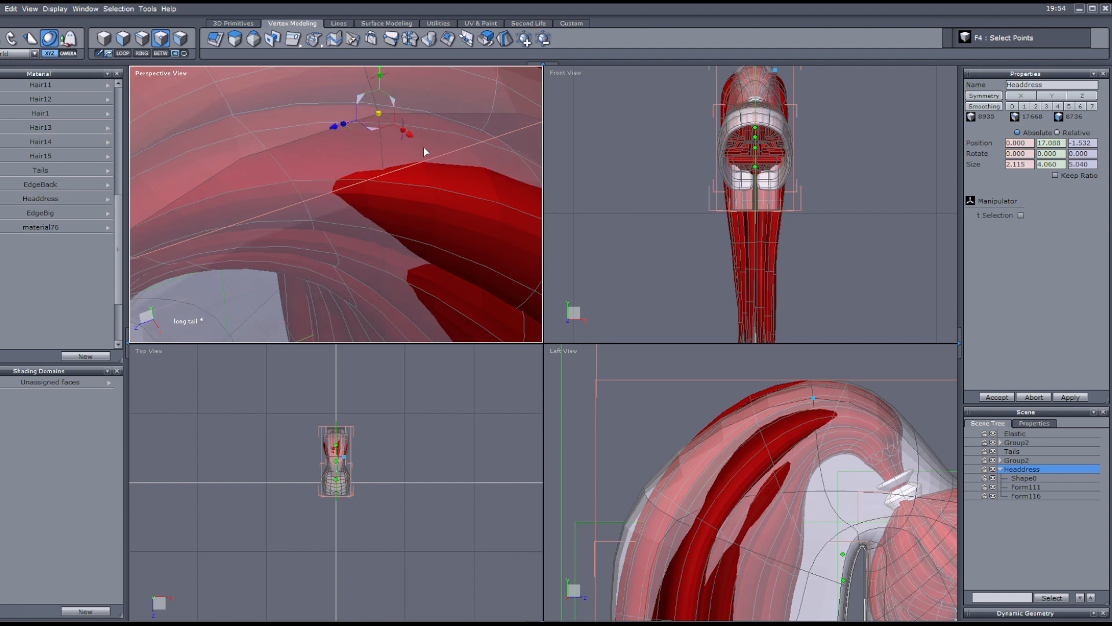
scroll(422, 147, down, 5)
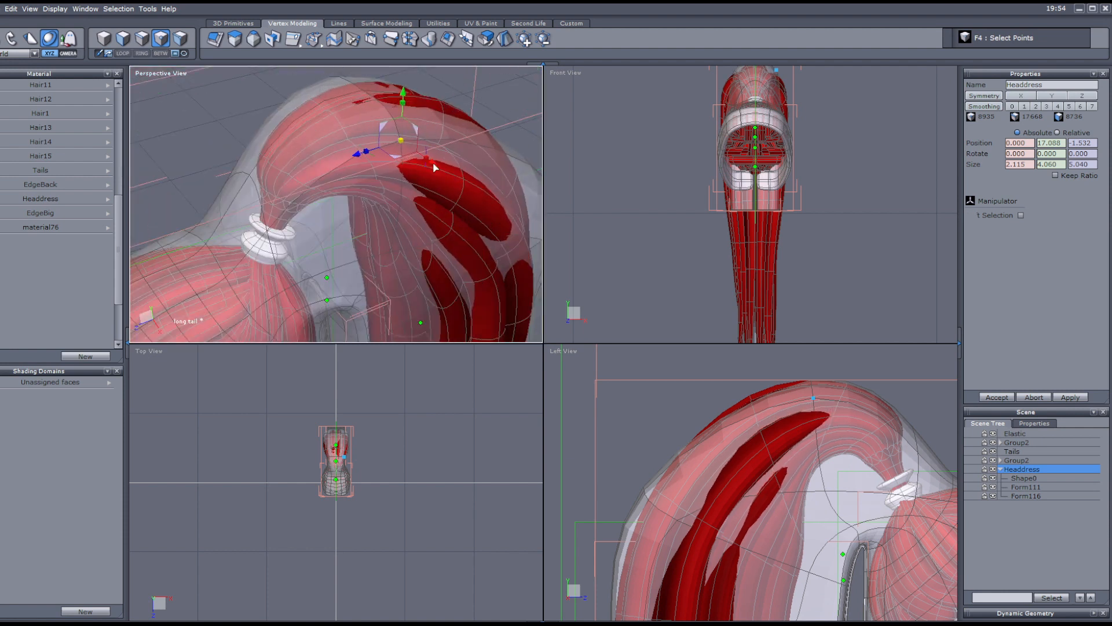
- Select the rear side point farther down the arch and move it sideways along the X axis
alt+drag(401, 192, 381, 245)
scroll(423, 208, down, 4)
scroll(412, 261, up, 2)
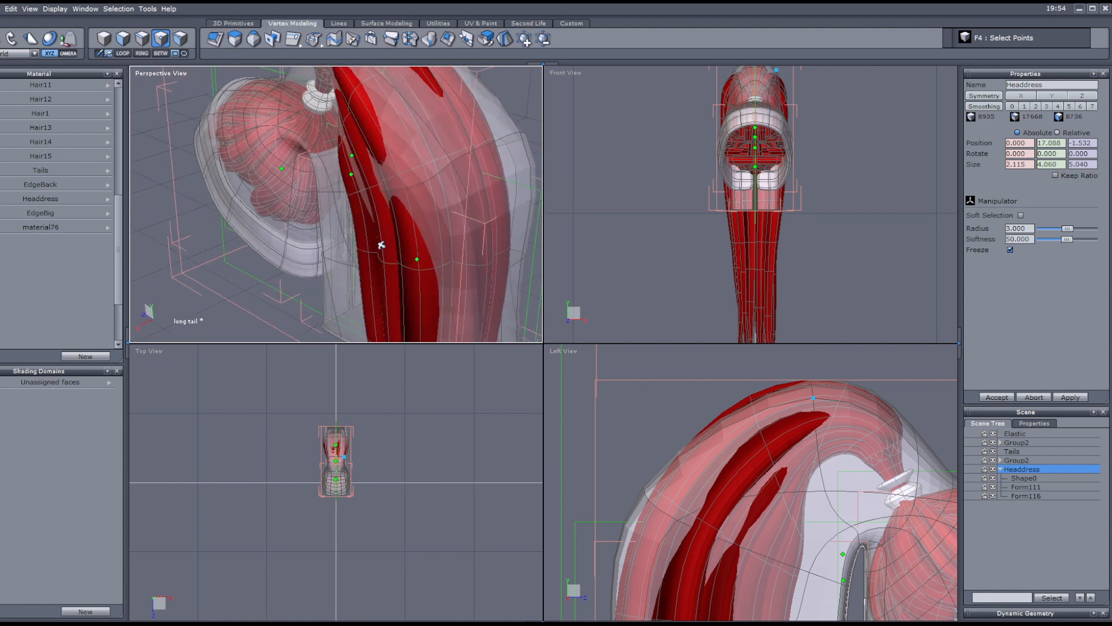
alt+drag(341, 116, 370, 156)
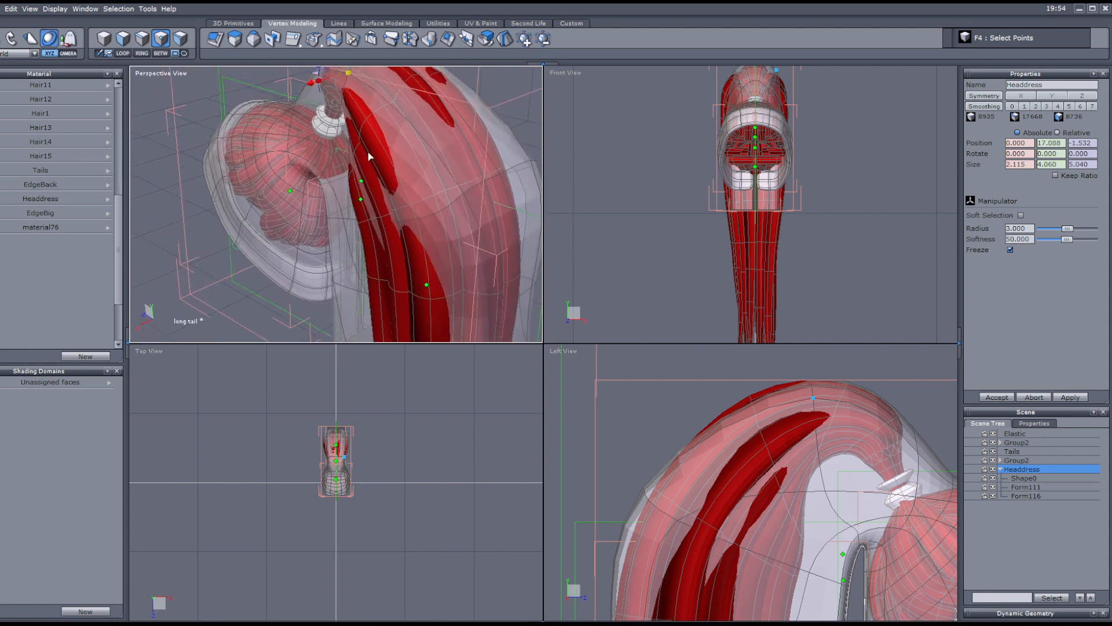
click(416, 216)
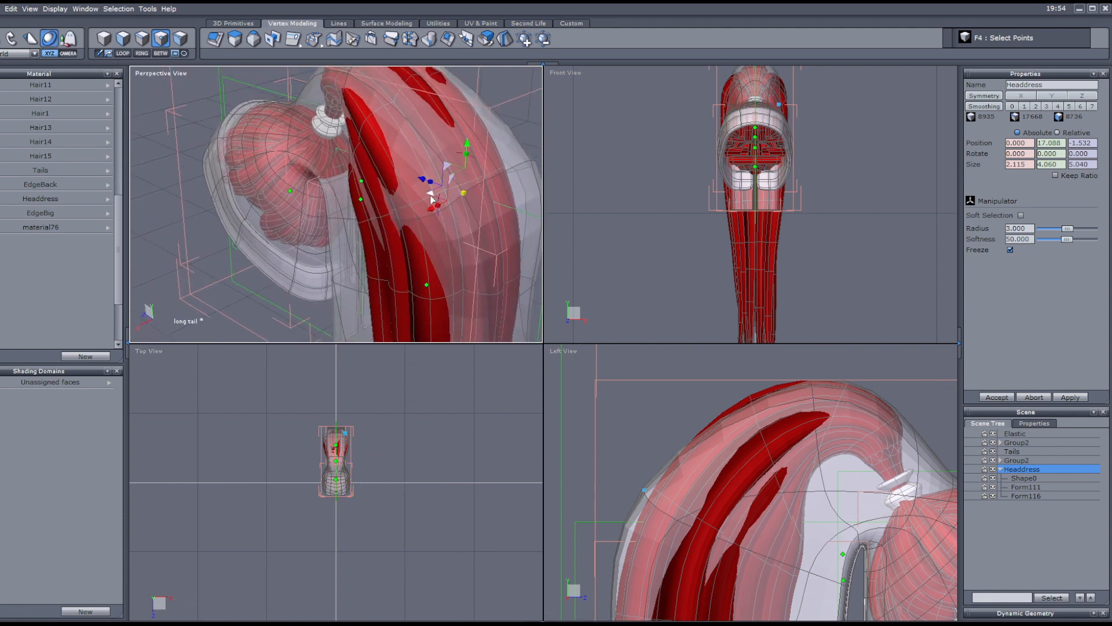
drag(433, 207, 453, 204)
alt+drag(408, 162, 358, 176)
scroll(366, 134, up, 3)
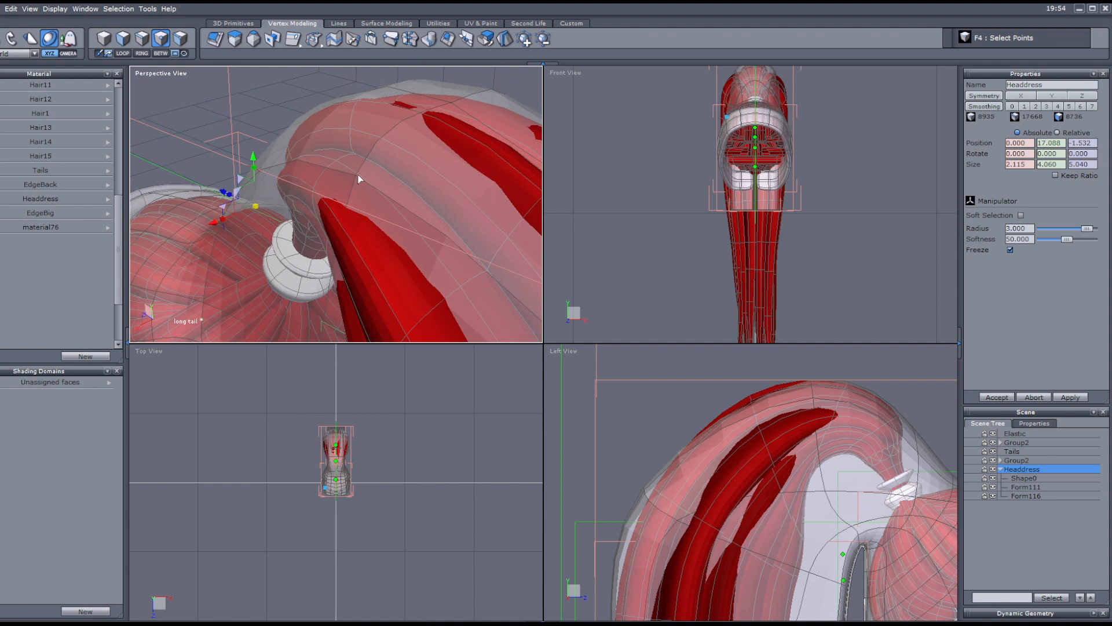
- Reposition the headdress's upper side point above the exposed strand, shifting it slightly upward along the arch
scroll(344, 159, up, 5)
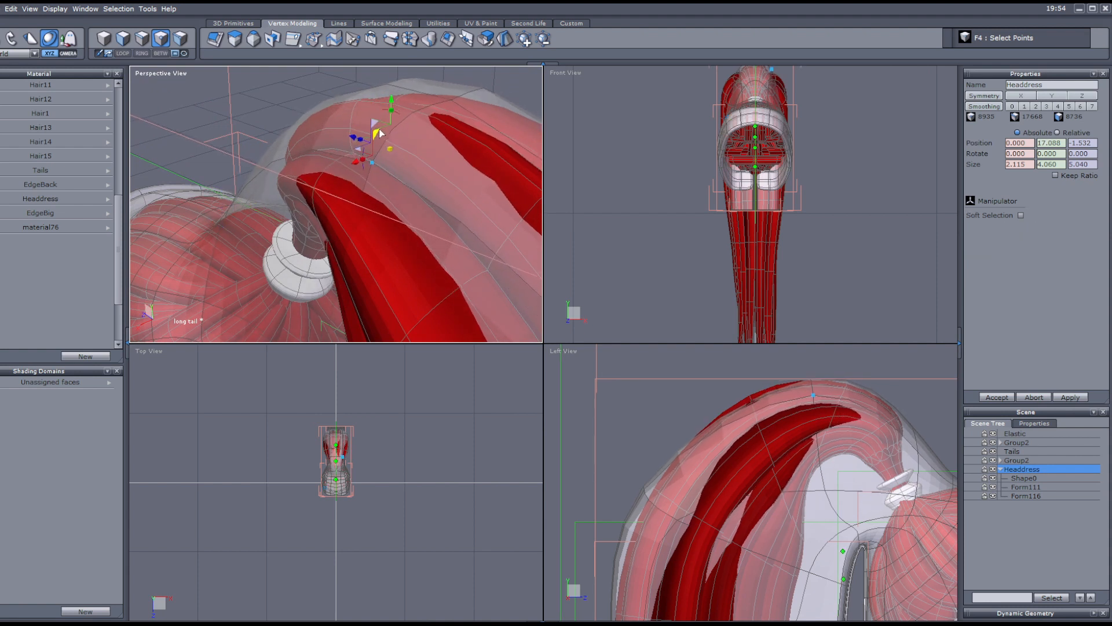
scroll(368, 174, down, 3)
alt+drag(534, 615, 400, 231)
scroll(420, 193, up, 4)
scroll(429, 196, down, 4)
alt+drag(428, 196, 439, 202)
scroll(435, 197, down, 2)
key(Escape)
scroll(432, 193, up, 6)
scroll(441, 184, down, 2)
scroll(415, 184, down, 5)
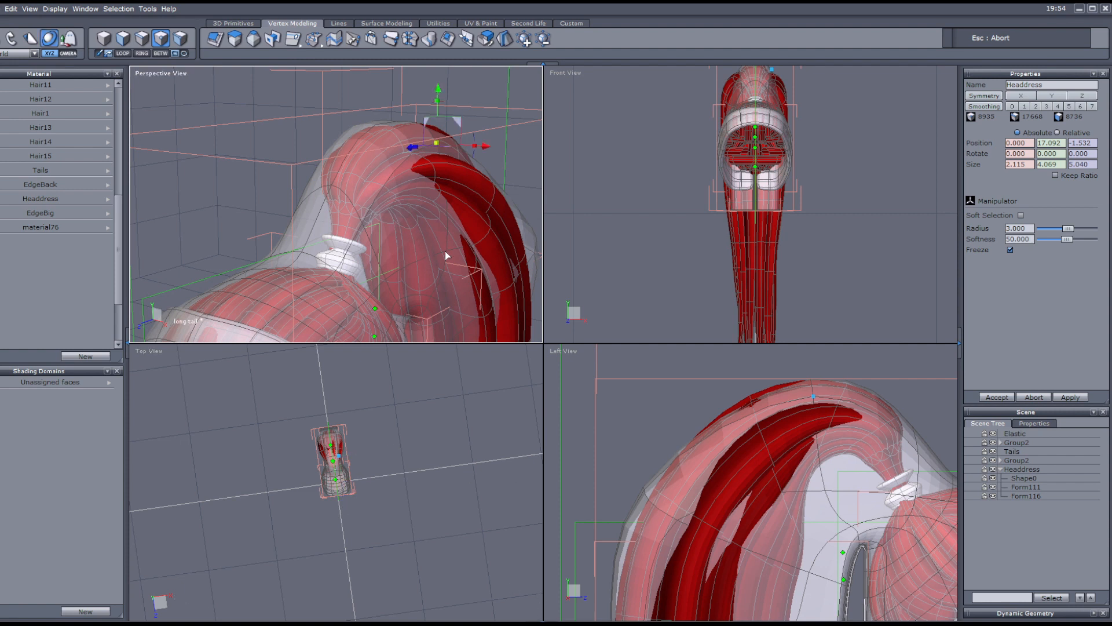
- Select the side point just below it and move it outward until the headdress covers the upper side strand
scroll(786, 260, down, 3)
drag(850, 492, 813, 332)
scroll(791, 119, up, 5)
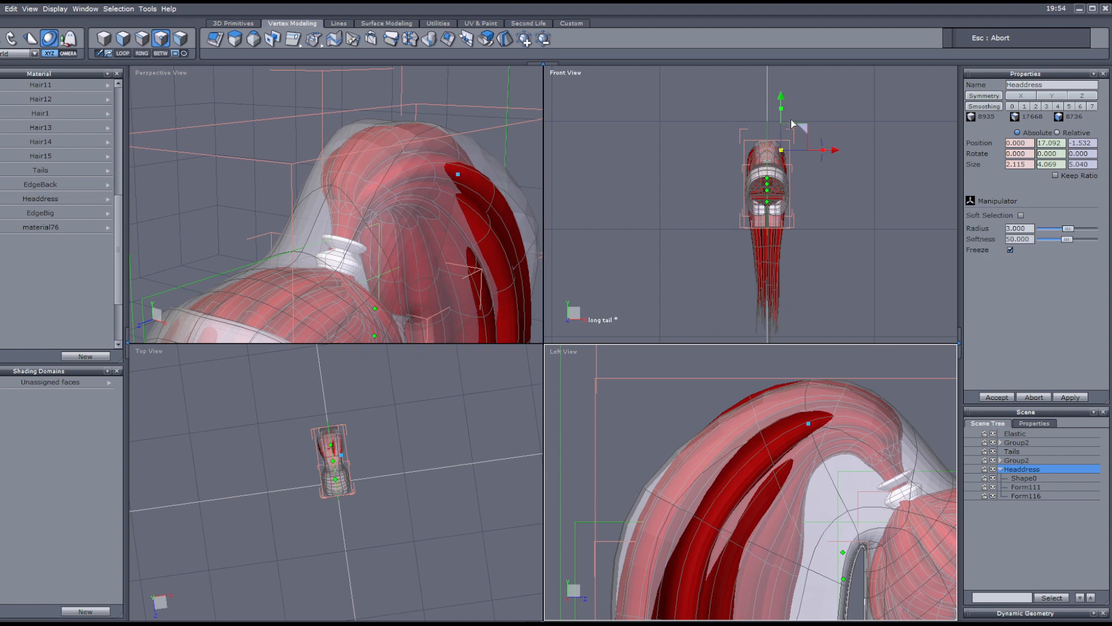
key(ctrl+z)
scroll(763, 134, down, 3)
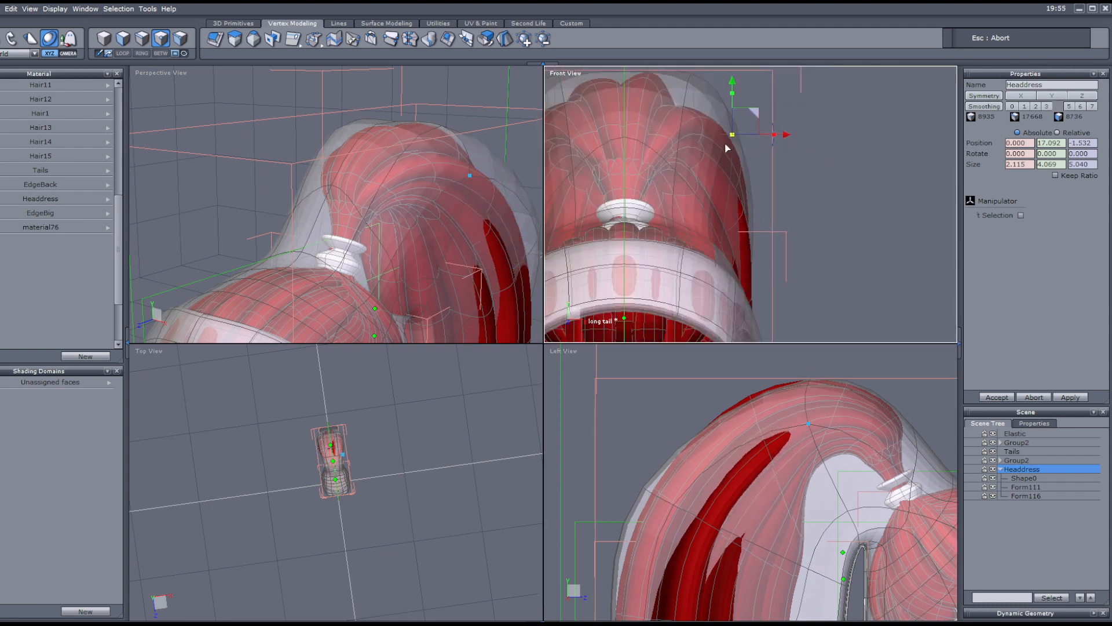
- Adjust the upper side point on the arch and pull the point beside the peak inward and slightly up
drag(776, 179, 777, 181)
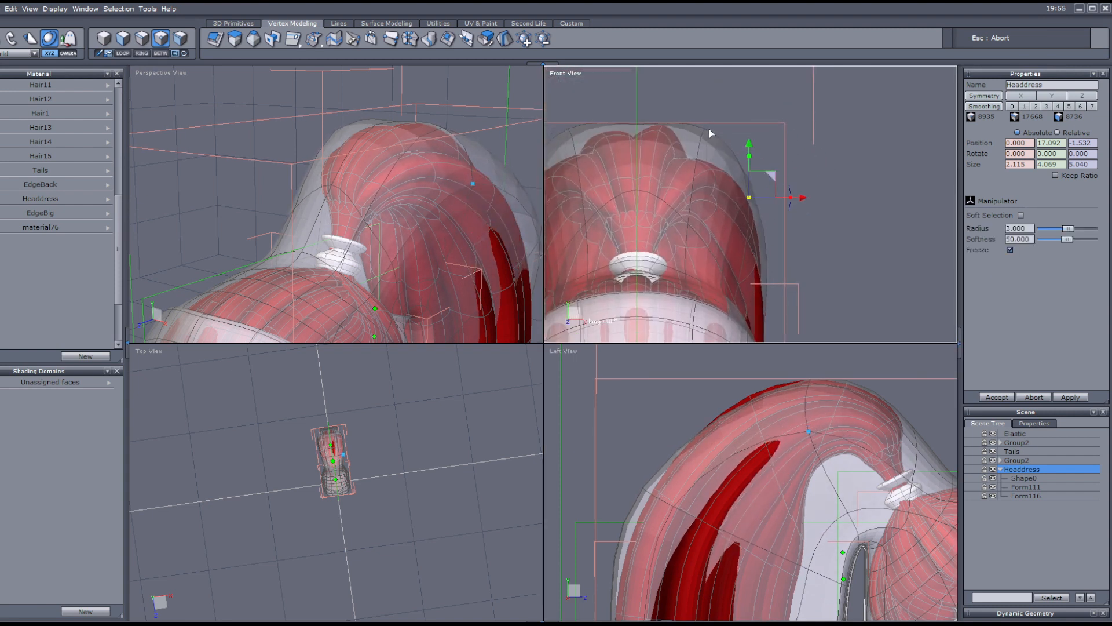
drag(726, 110, 674, 106)
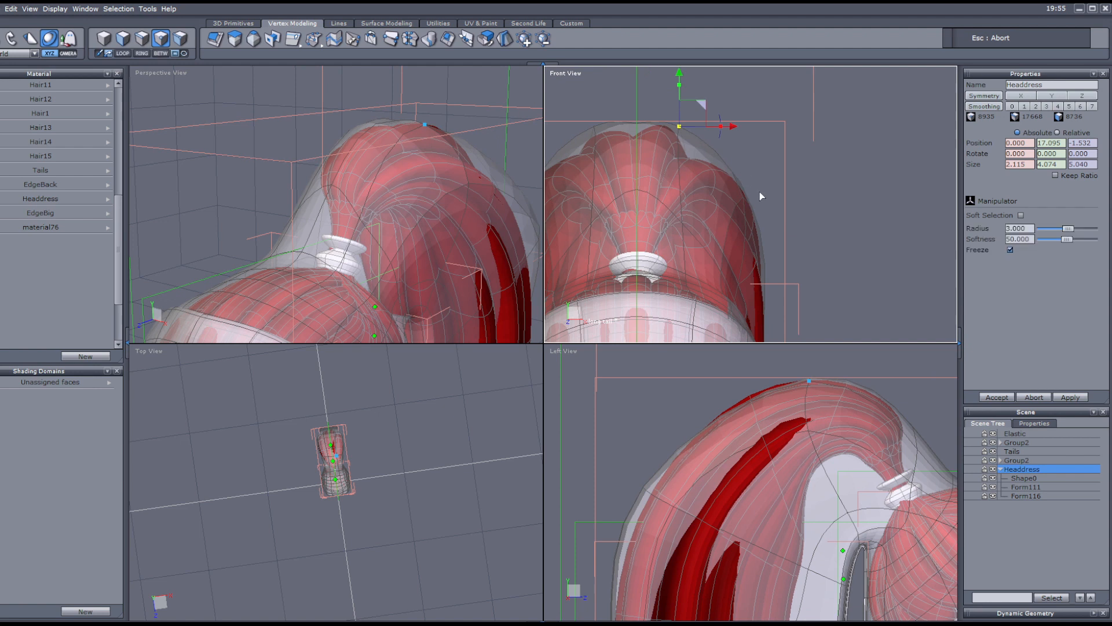
middle_drag(754, 209, 756, 192)
scroll(757, 186, down, 2)
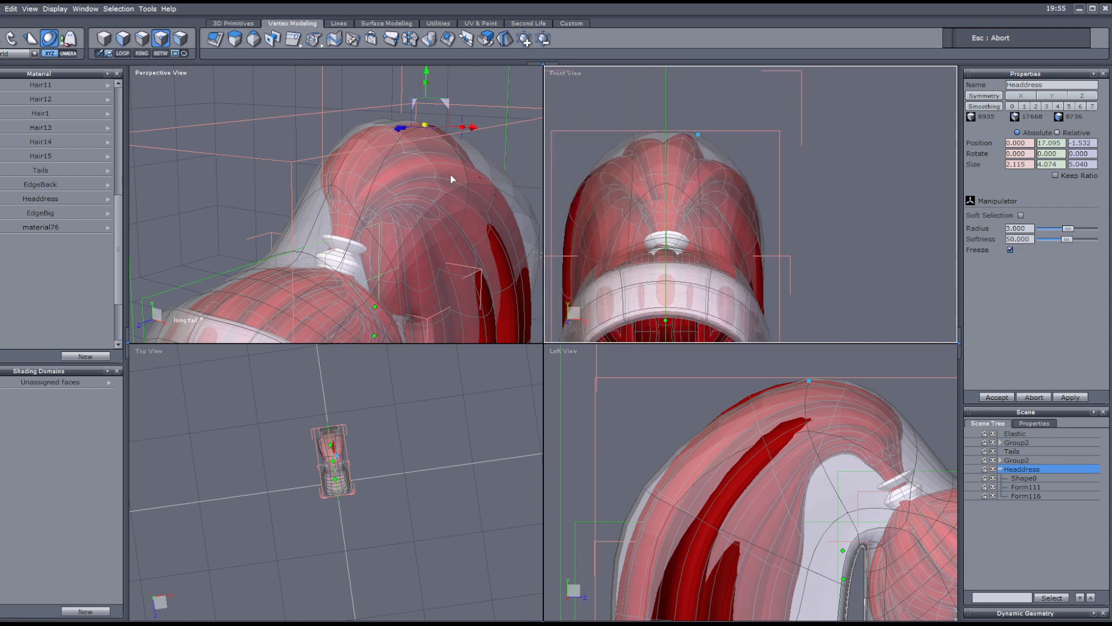
- Reselect the upper side point of the arch and shift it diagonally to cover the exposed side strands
click(467, 183)
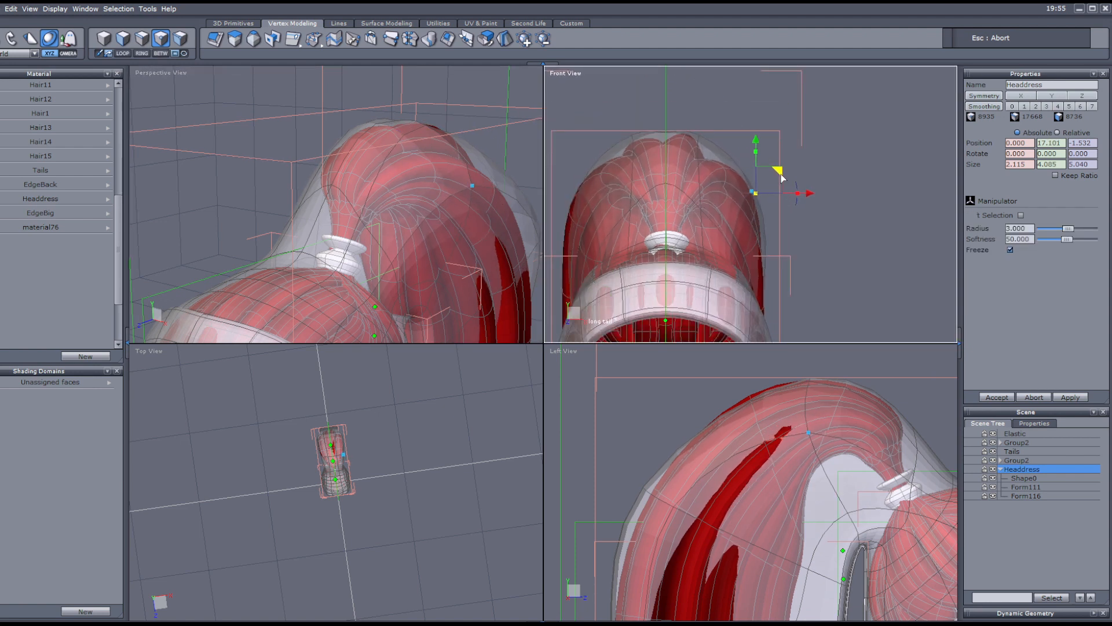
drag(781, 178, 779, 177)
scroll(466, 191, down, 2)
middle_drag(454, 216, 443, 166)
scroll(439, 190, up, 3)
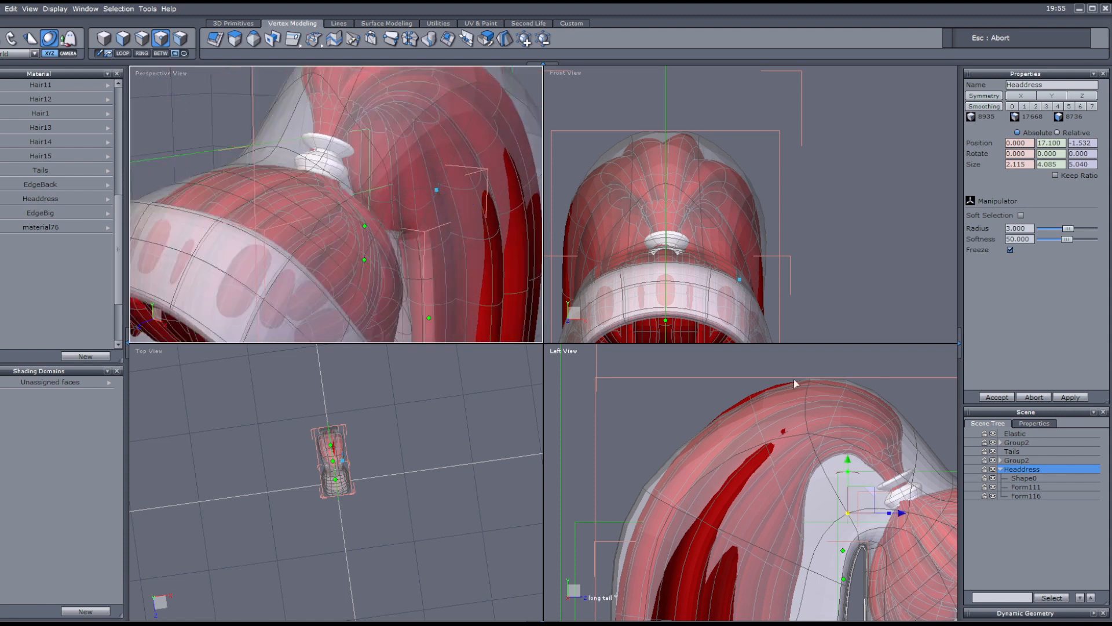
- Select the side point near the inner curve, move it up and back, and push it outward along the X axis
scroll(827, 468, down, 1)
scroll(867, 490, up, 2)
drag(862, 483, 756, 452)
drag(790, 260, 804, 261)
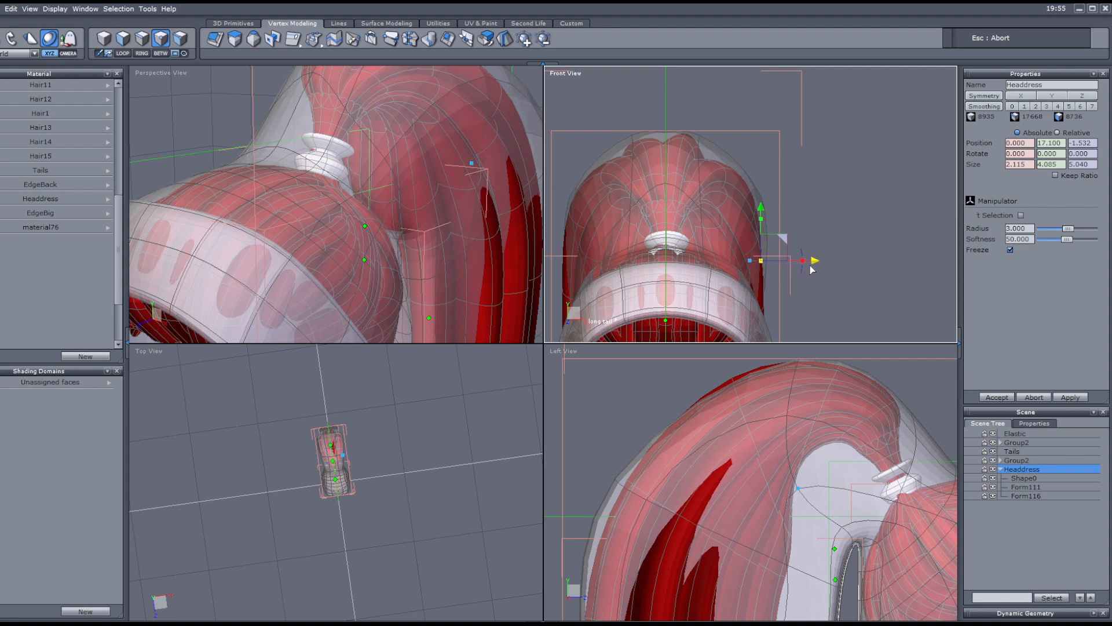
- Move the side point farther down the arch toward the back, and push it outward along the X axis over the strands
middle_drag(781, 532, 784, 439)
drag(810, 453, 764, 443)
middle_drag(642, 333, 692, 204)
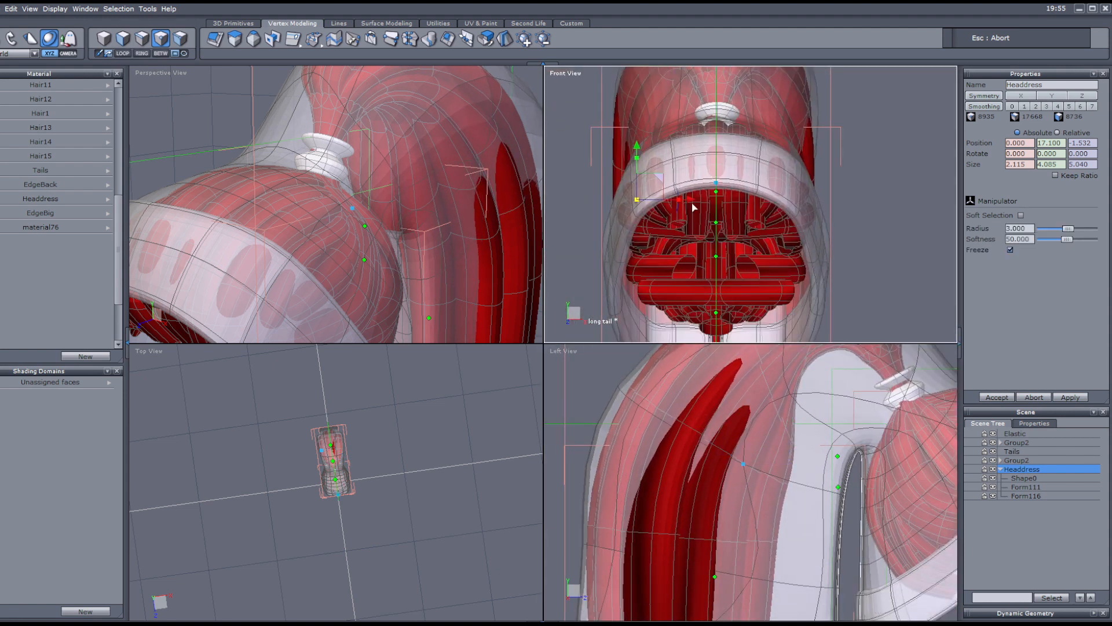
drag(697, 197, 651, 200)
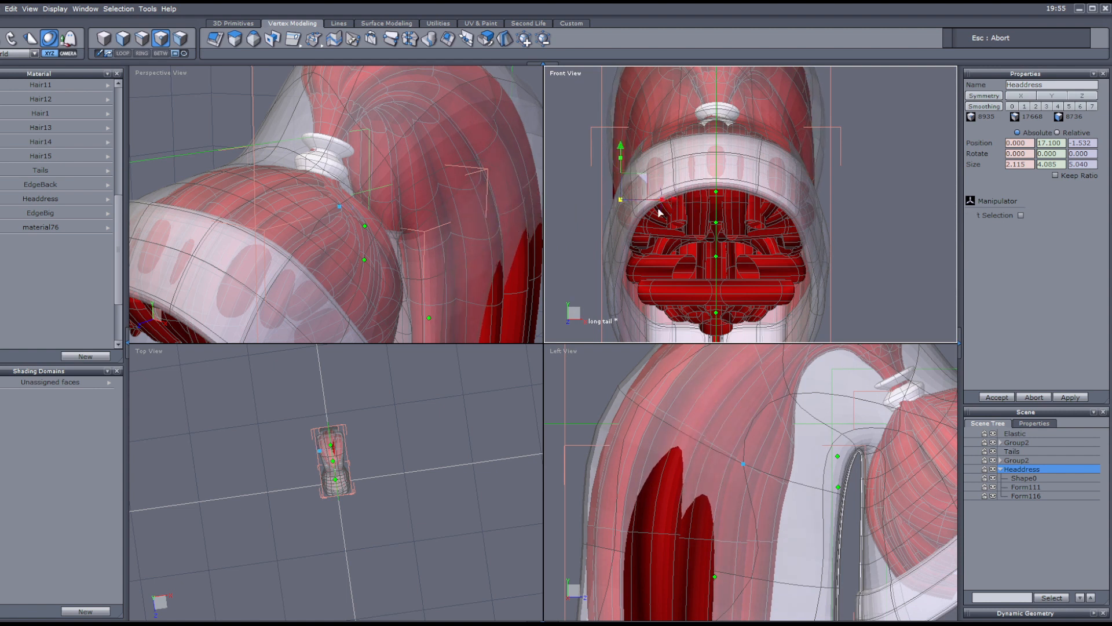
- Shift the next lower side point toward the back and move it outward along the X axis over the exposed strands
middle_drag(743, 475, 747, 394)
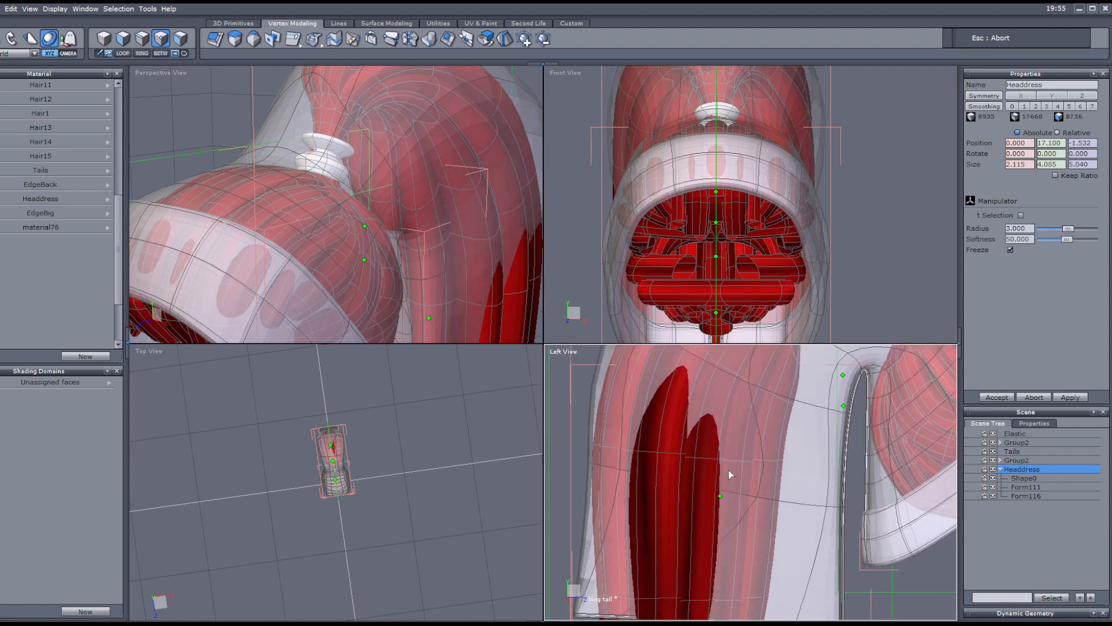
drag(779, 476, 730, 466)
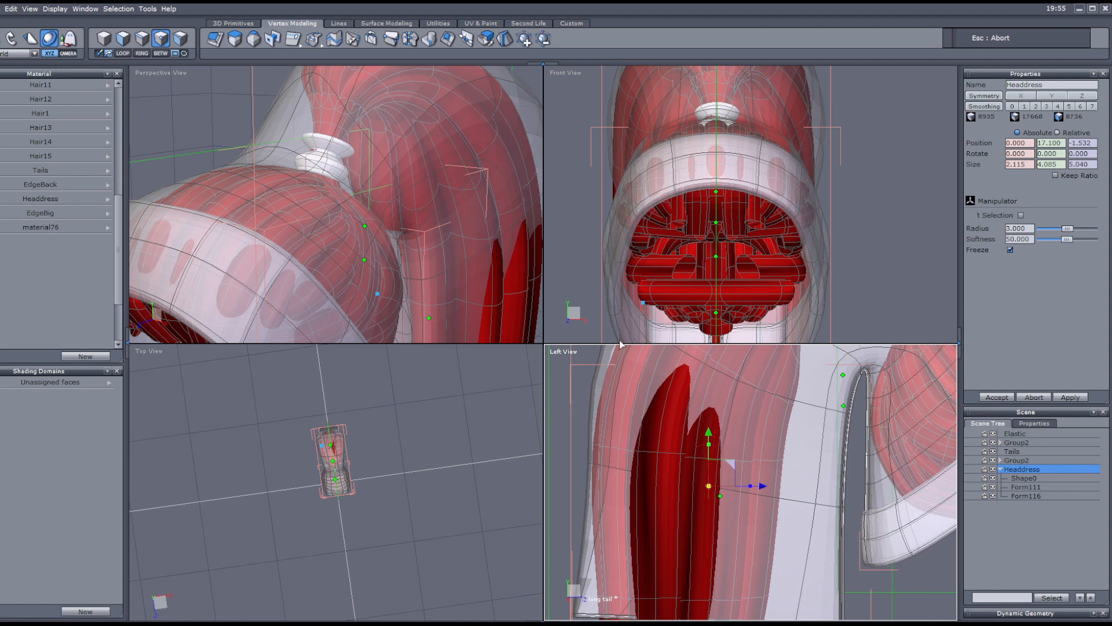
middle_drag(674, 290, 693, 265)
drag(714, 280, 689, 280)
drag(730, 463, 707, 460)
- Select the side points at the headdress's lower hem, move them toward the front, and spread them apart along the X axis
middle_drag(639, 550, 675, 440)
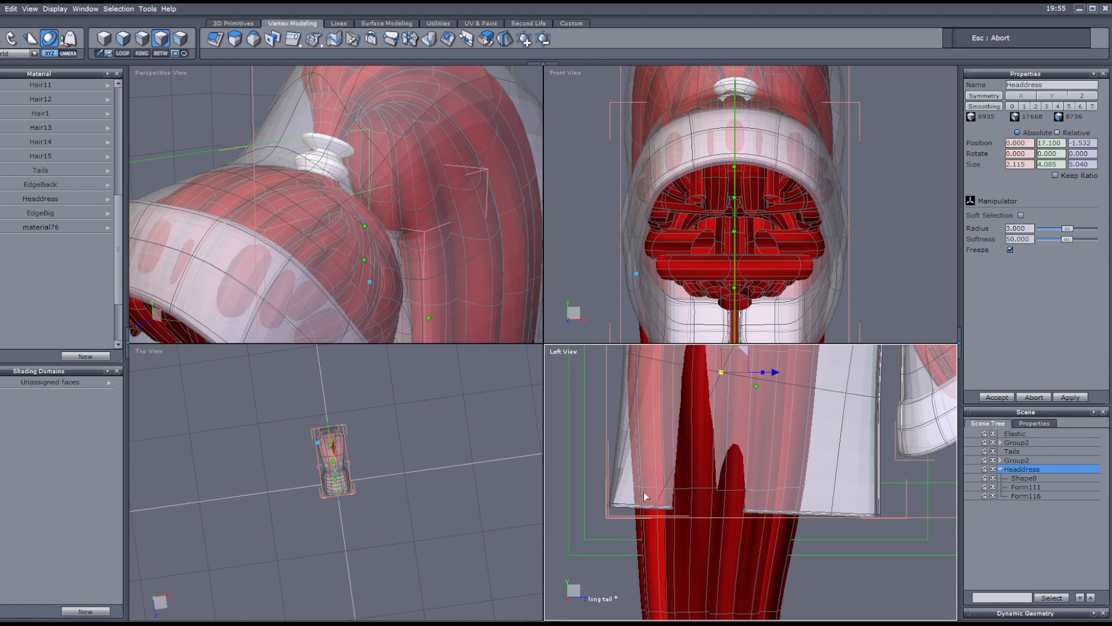
scroll(656, 513, up, 3)
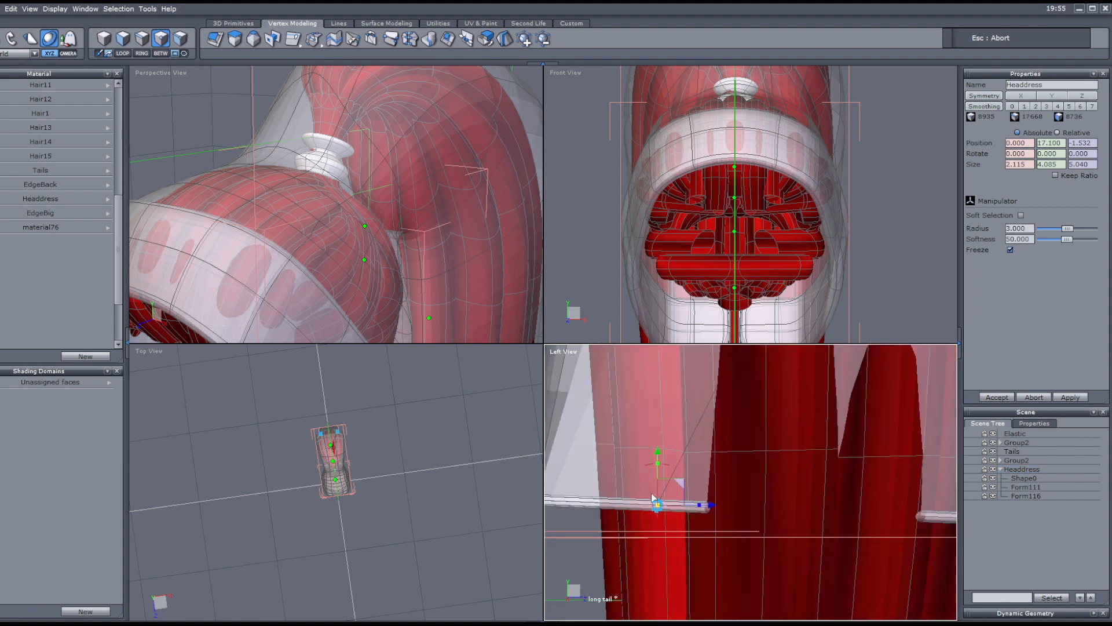
scroll(674, 519, down, 3)
drag(714, 514, 831, 519)
scroll(724, 237, down, 5)
scroll(718, 264, up, 4)
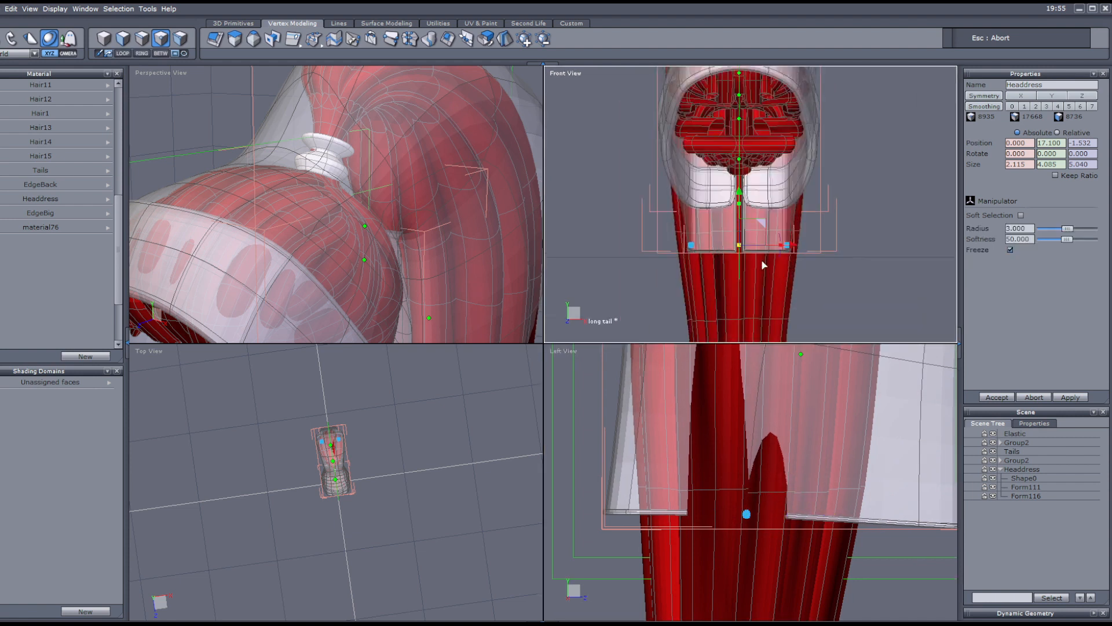
drag(780, 246, 805, 247)
- Select the side point above the lower hem and move it outward to cover the remaining exposed strand
scroll(749, 490, up, 4)
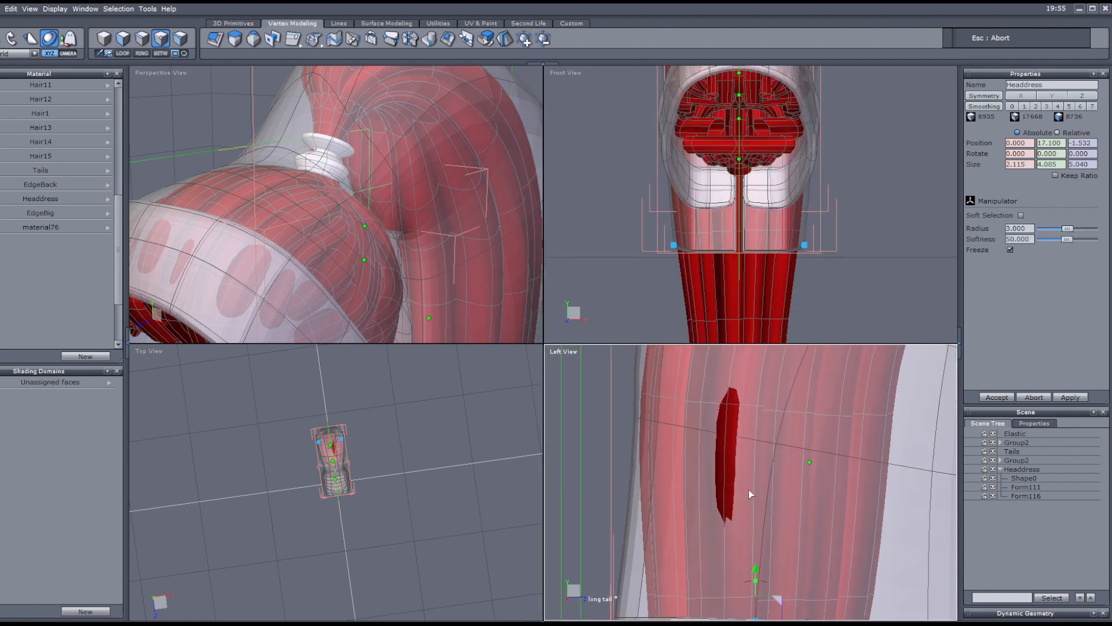
click(776, 444)
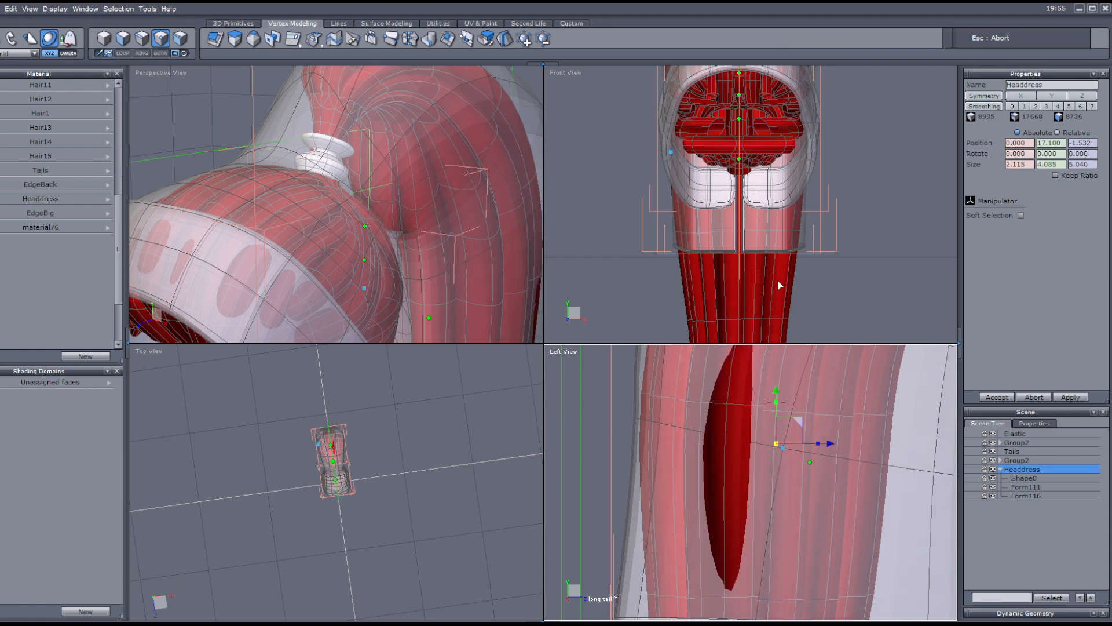
scroll(710, 173, up, 2)
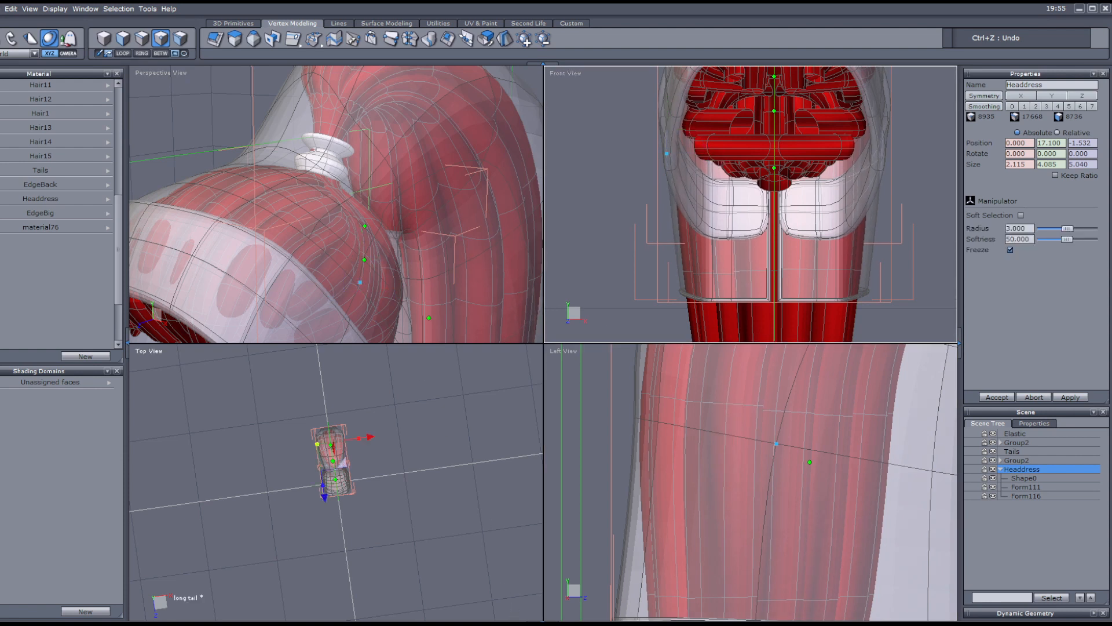
- Select the centre point at the arch's peak and raise it above the strand poking through the top
scroll(410, 209, down, 3)
middle_drag(409, 208, 222, 108)
scroll(280, 177, up, 3)
middle_drag(292, 147, 381, 258)
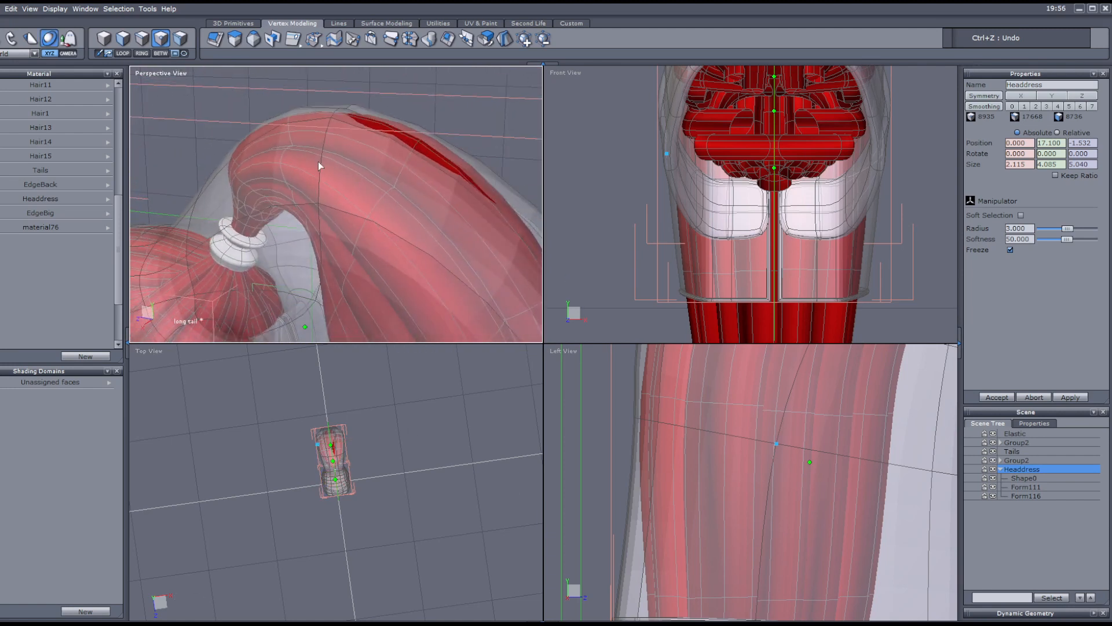
scroll(340, 120, up, 3)
drag(291, 129, 283, 131)
scroll(363, 102, down, 3)
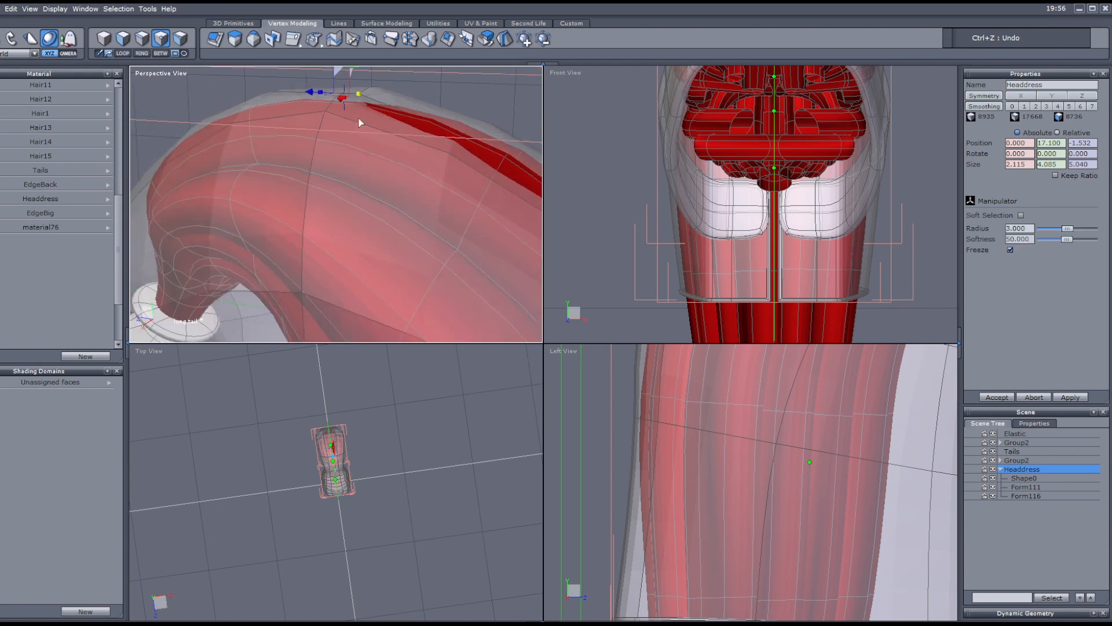
middle_drag(360, 119, 372, 164)
scroll(739, 251, down, 4)
middle_drag(752, 380, 691, 568)
middle_drag(777, 420, 742, 508)
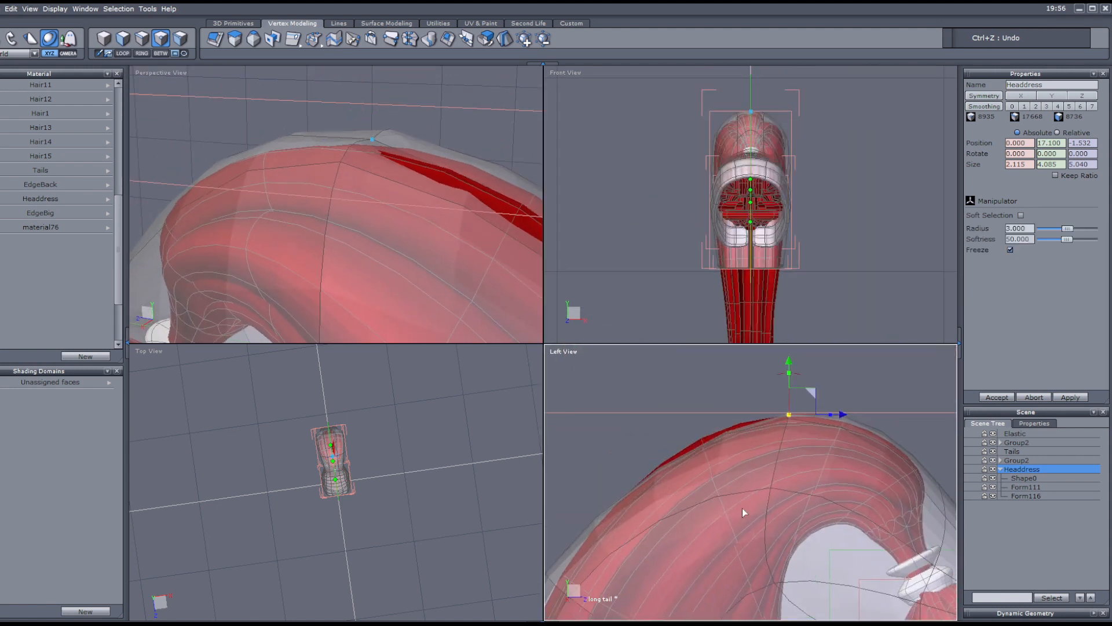
scroll(773, 432, up, 3)
mouse_move(818, 384)
mouse_down()
mouse_move(747, 373)
mouse_move(813, 367)
mouse_up()
scroll(411, 189, down, 3)
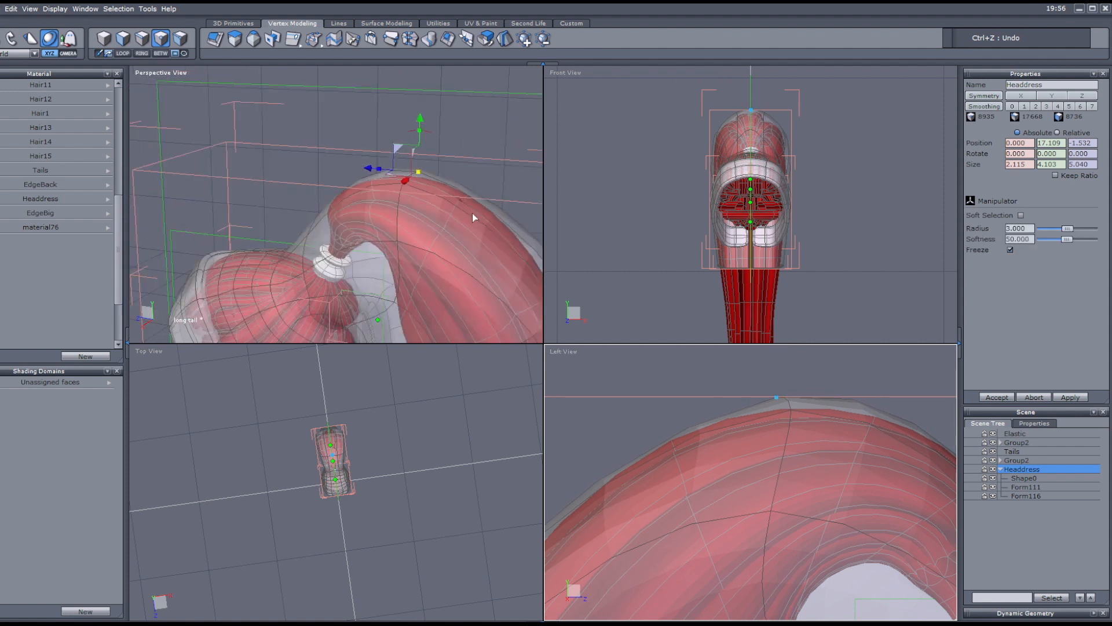
- Select the point at the upper rear of the arch and move it slightly upward along the curve
middle_drag(472, 214, 426, 182)
middle_drag(655, 497, 799, 452)
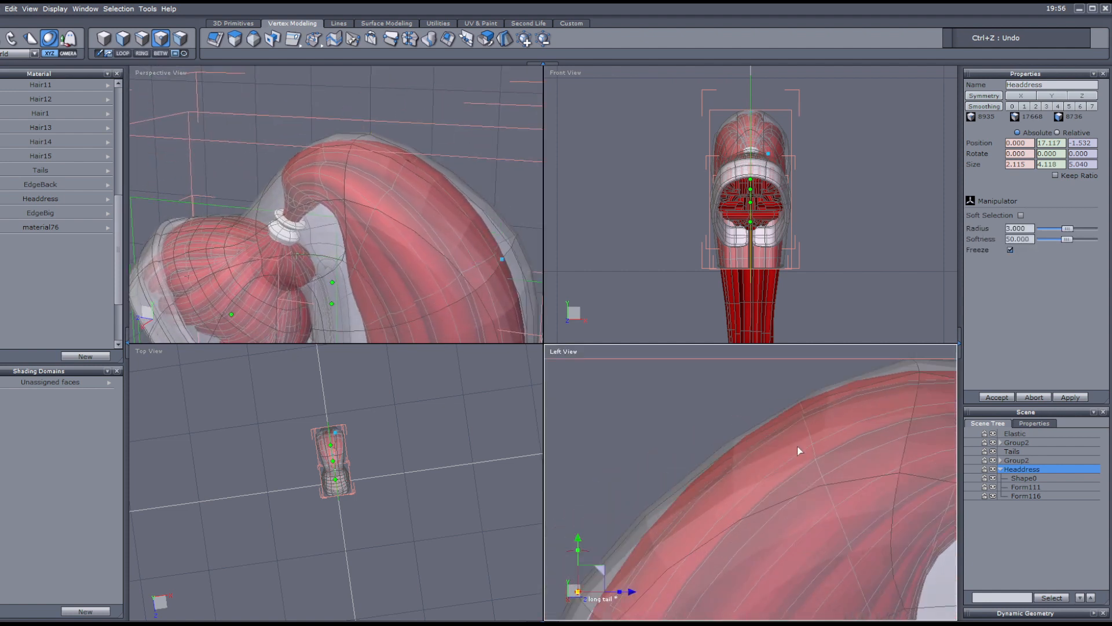
scroll(785, 449, down, 3)
drag(685, 503, 688, 484)
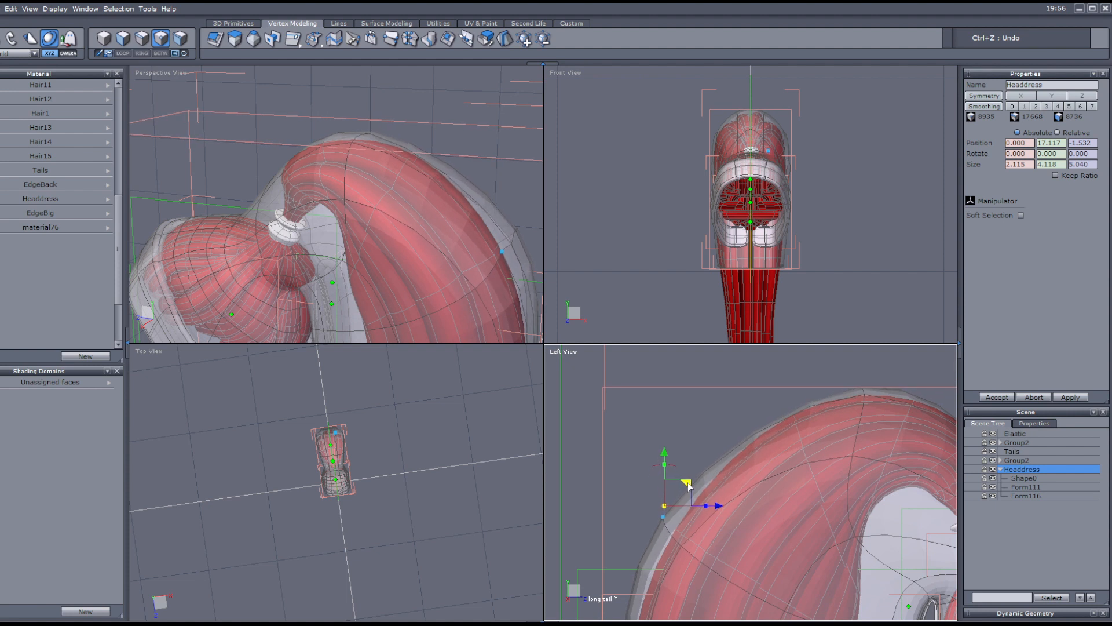
- Switch to object selection and examine the solid headdress's front and upper arch for strands poking through
click(107, 38)
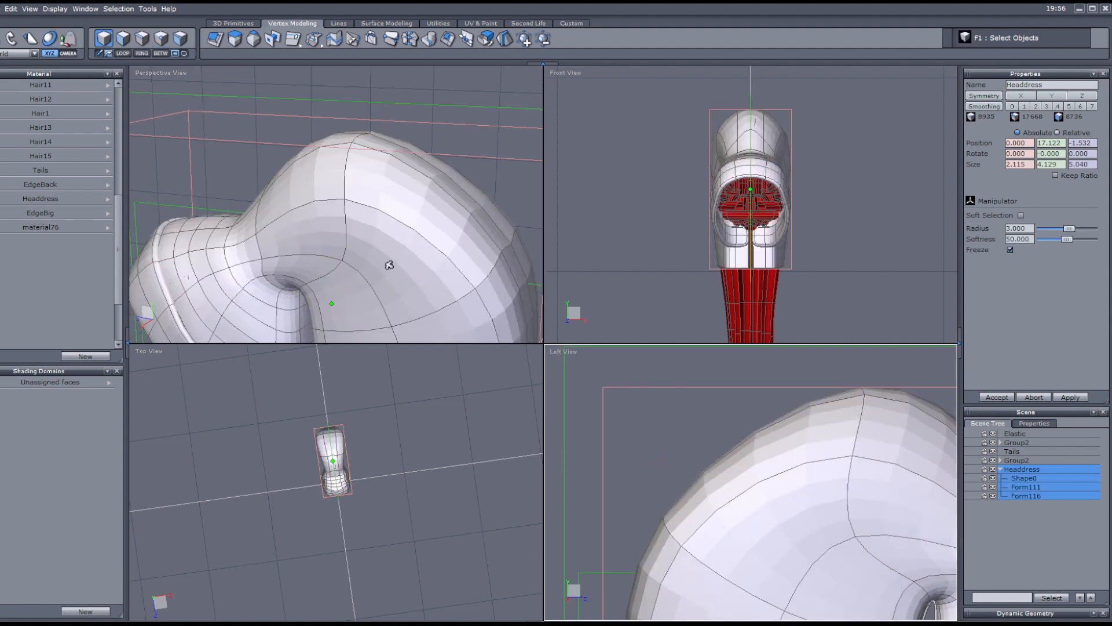
scroll(389, 265, down, 5)
scroll(325, 207, up, 3)
middle_drag(325, 212, 407, 140)
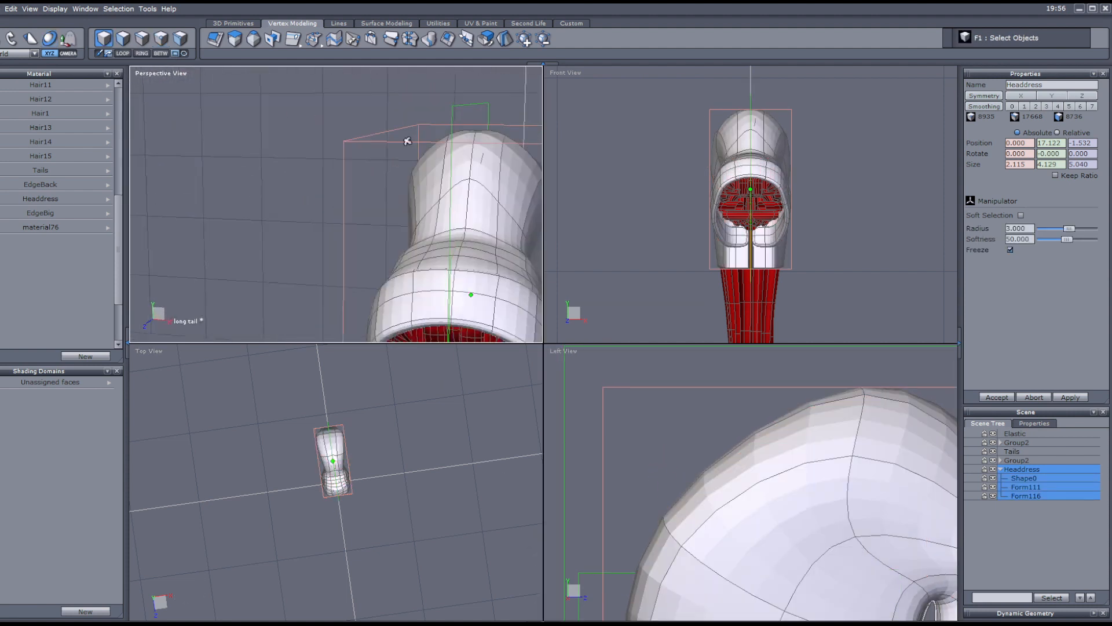
scroll(442, 179, up, 4)
scroll(442, 177, down, 2)
middle_drag(442, 176, 432, 161)
scroll(444, 167, up, 2)
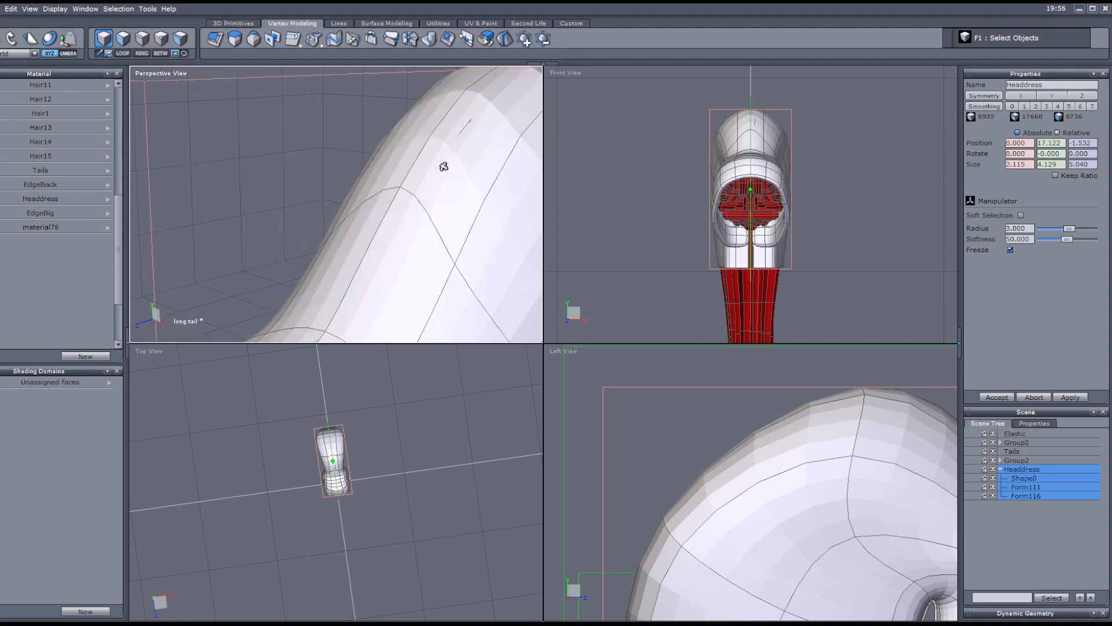
- Move the point below the poking strand on the front of the arch slightly upward, and return to object selection
click(160, 42)
mouse_move(441, 249)
mouse_down()
mouse_move(435, 230)
mouse_move(456, 223)
mouse_move(450, 234)
mouse_up()
click(104, 38)
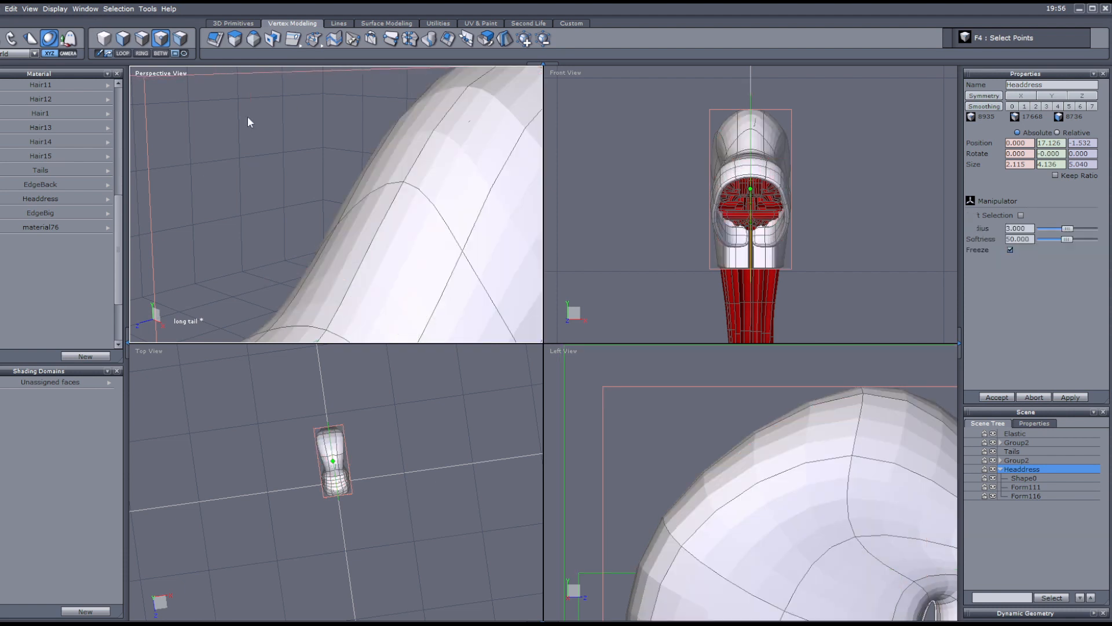
- Nudge the same front arch point farther up until the solid surface covers the last bit of strand
scroll(310, 119, down, 3)
scroll(384, 118, up, 4)
scroll(393, 121, down, 1)
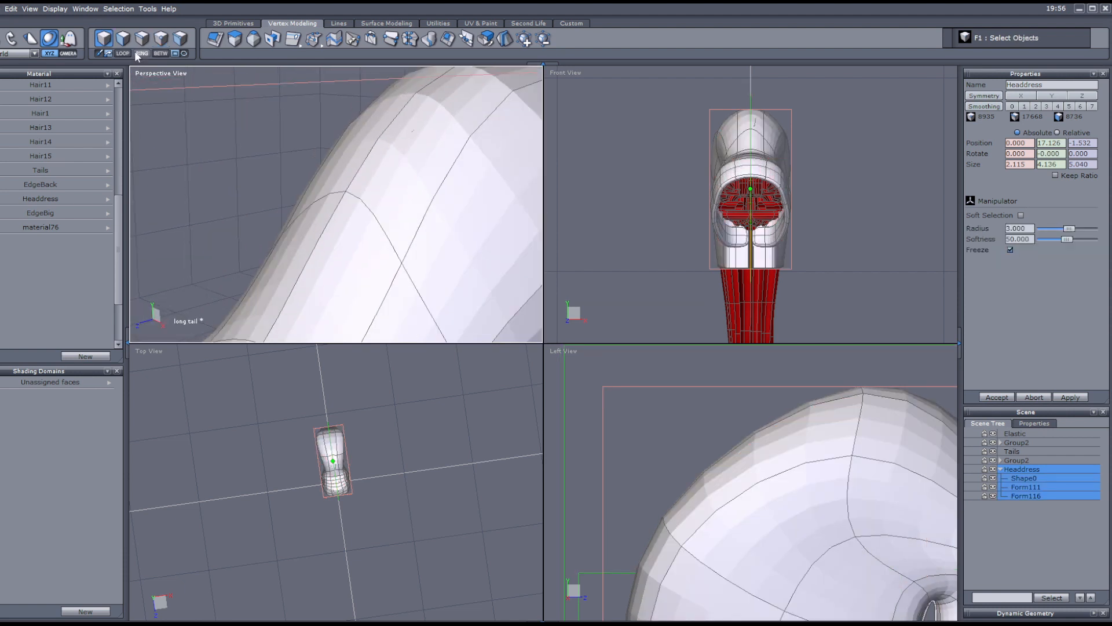
click(161, 38)
drag(401, 291, 408, 284)
key(F1)
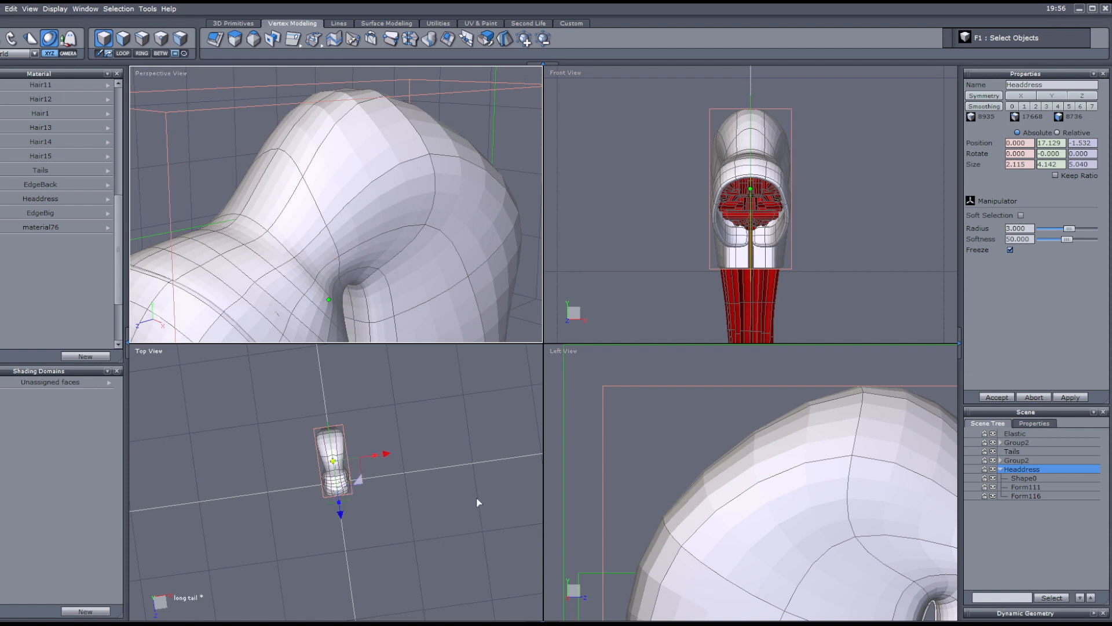
- Examine the solid headdress from the sides and back for remaining strands or uneven surface areas
scroll(385, 298, down, 3)
alt+drag(329, 299, 398, 276)
scroll(384, 298, up, 3)
scroll(474, 280, down, 2)
scroll(399, 276, down, 1)
scroll(397, 206, up, 4)
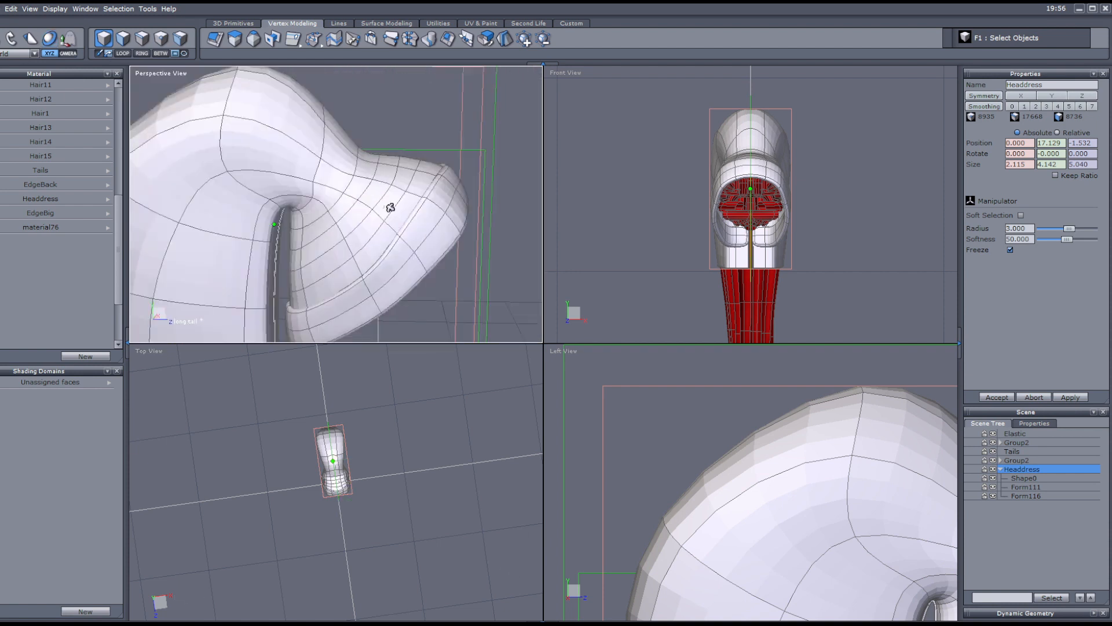
scroll(388, 206, down, 5)
scroll(413, 208, up, 3)
alt+drag(312, 223, 420, 176)
scroll(419, 176, up, 2)
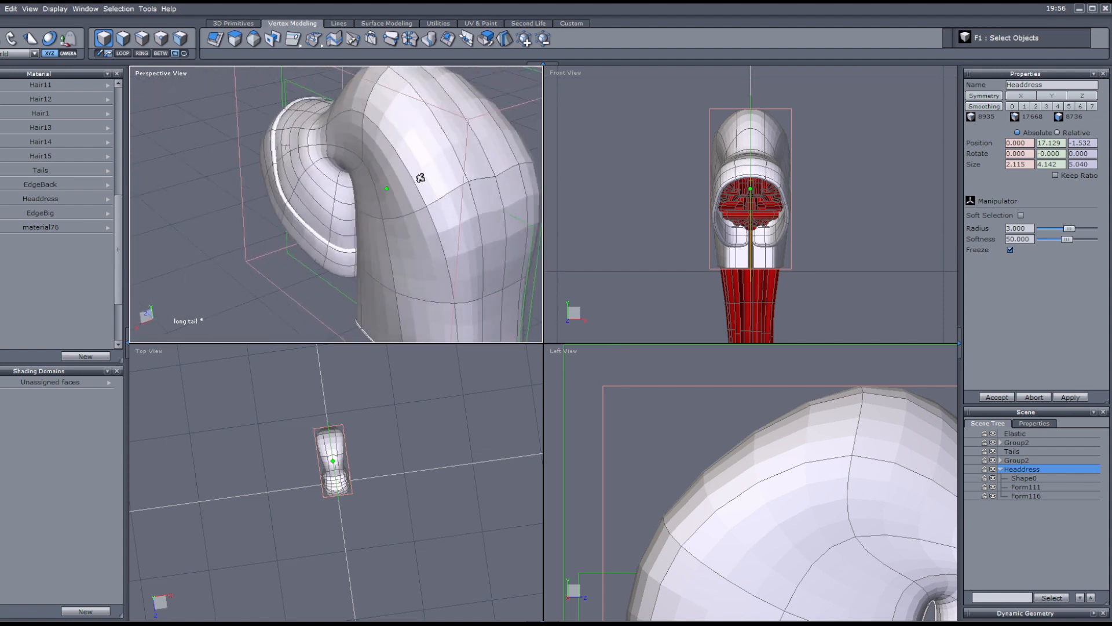
- Select the rear side point on the upper arch and reposition it inward, shifting it slightly along the curve
click(160, 39)
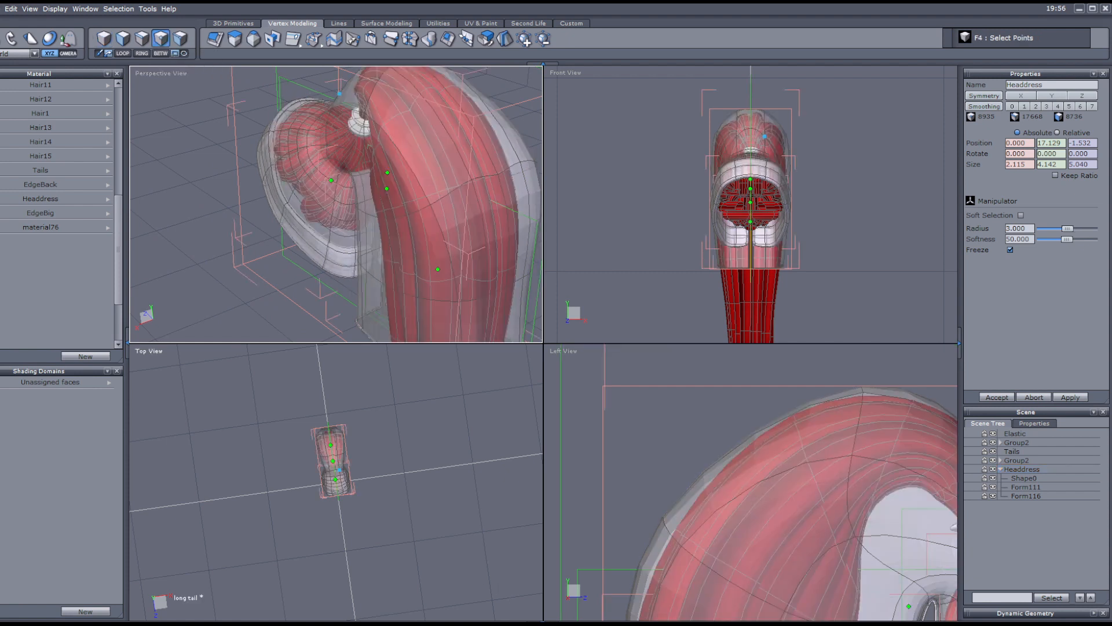
click(49, 38)
scroll(446, 252, up, 3)
click(410, 144)
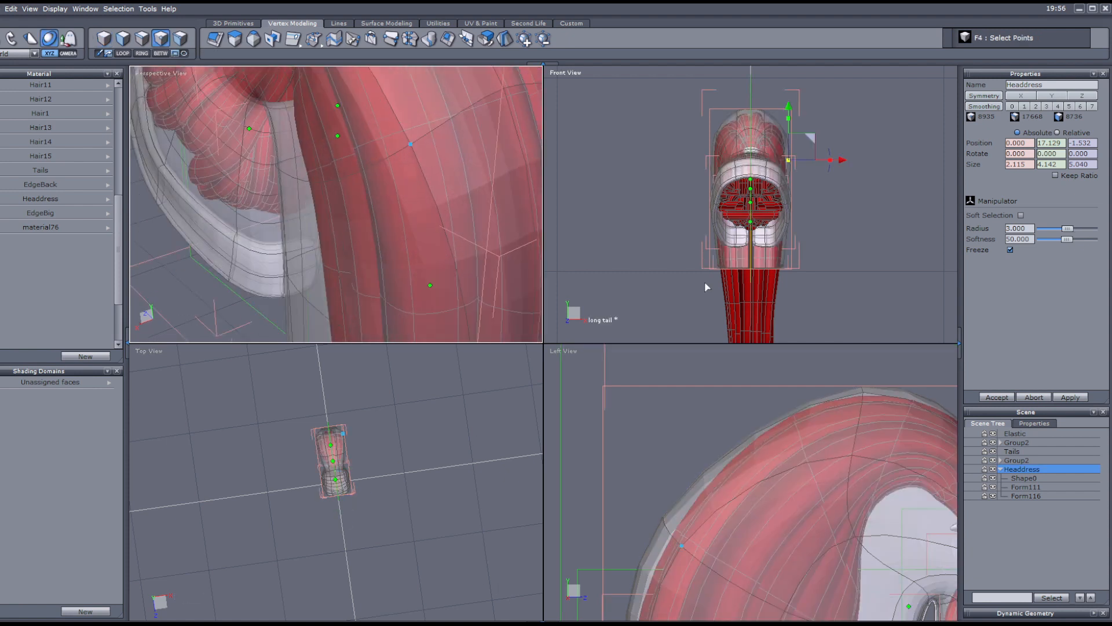
scroll(808, 286, up, 5)
scroll(811, 292, down, 4)
drag(826, 285, 784, 292)
middle_drag(792, 453, 834, 413)
drag(745, 488, 772, 504)
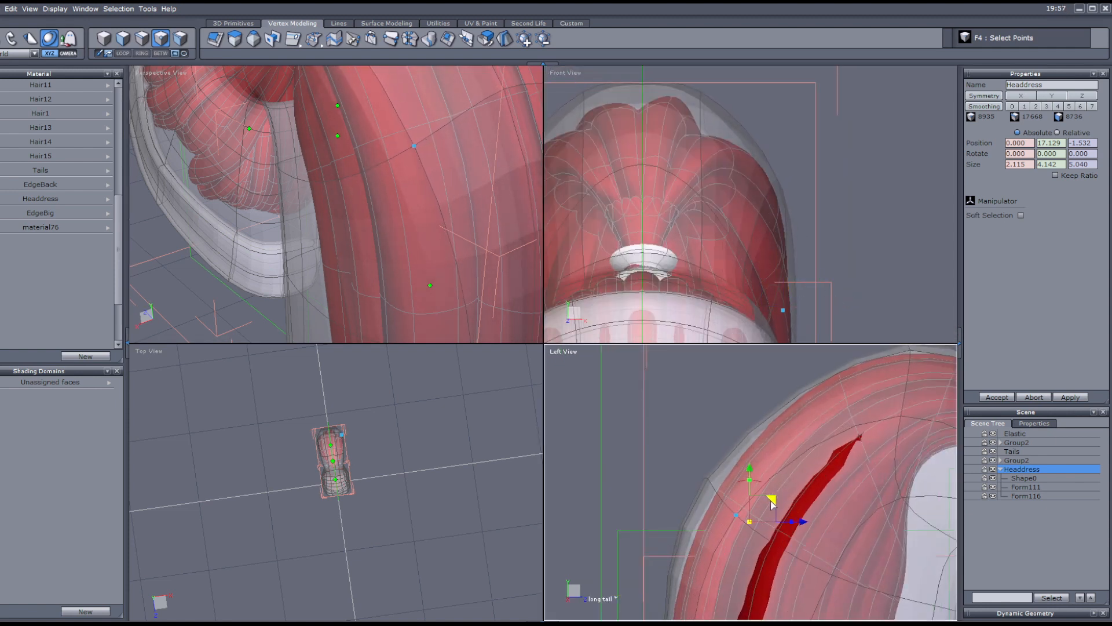
- Select the cross edge over the poking strand on the side of the headdress arch and shift it slightly outward
middle_drag(415, 216, 392, 197)
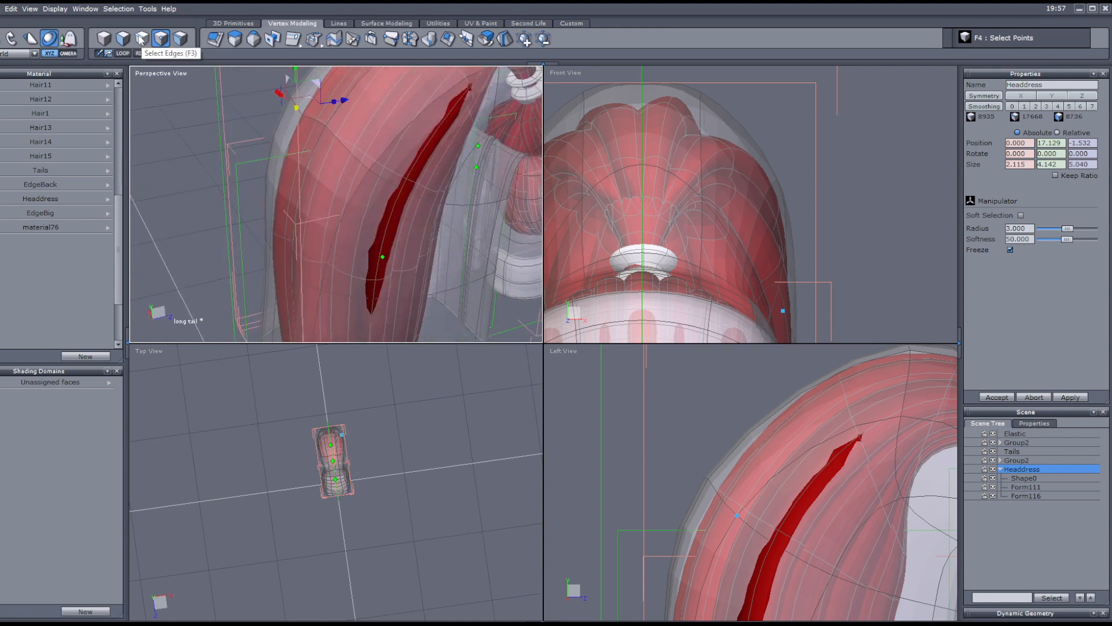
click(385, 185)
scroll(392, 184, up, 3)
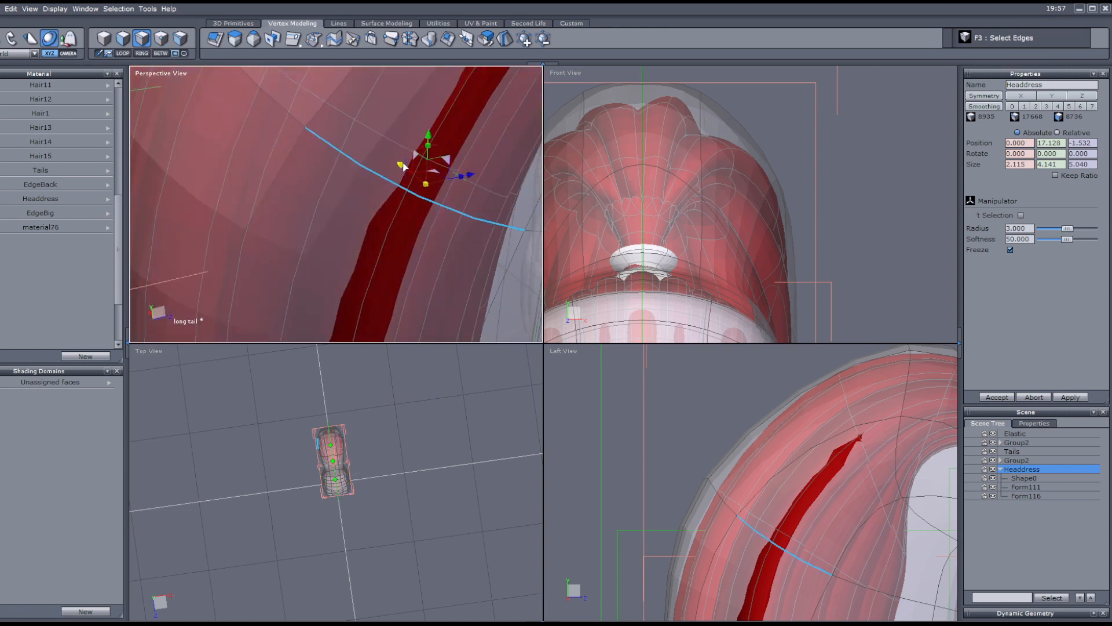
scroll(387, 258, down, 3)
scroll(375, 273, up, 3)
drag(360, 250, 365, 250)
scroll(366, 249, down, 3)
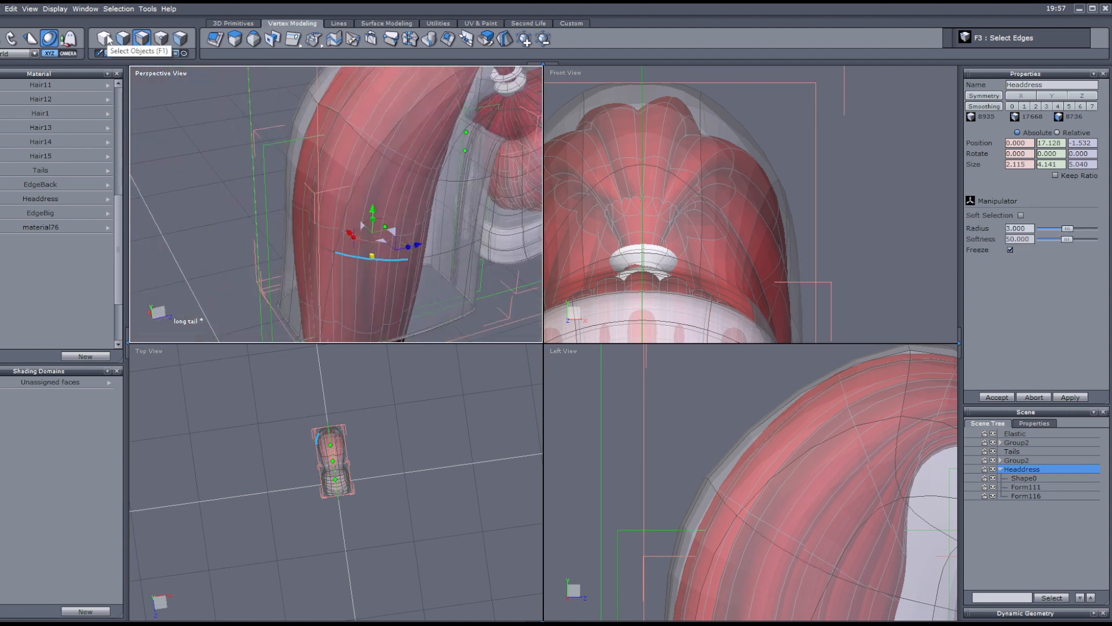
- Return to object selection and examine the solid headdress from the side, inner bend and front for remaining strands
click(104, 38)
click(49, 38)
scroll(371, 239, down, 5)
middle_drag(316, 212, 461, 262)
middle_drag(334, 183, 428, 218)
scroll(427, 217, down, 2)
scroll(368, 169, up, 2)
scroll(369, 169, down, 2)
middle_drag(368, 169, 415, 198)
scroll(415, 199, up, 3)
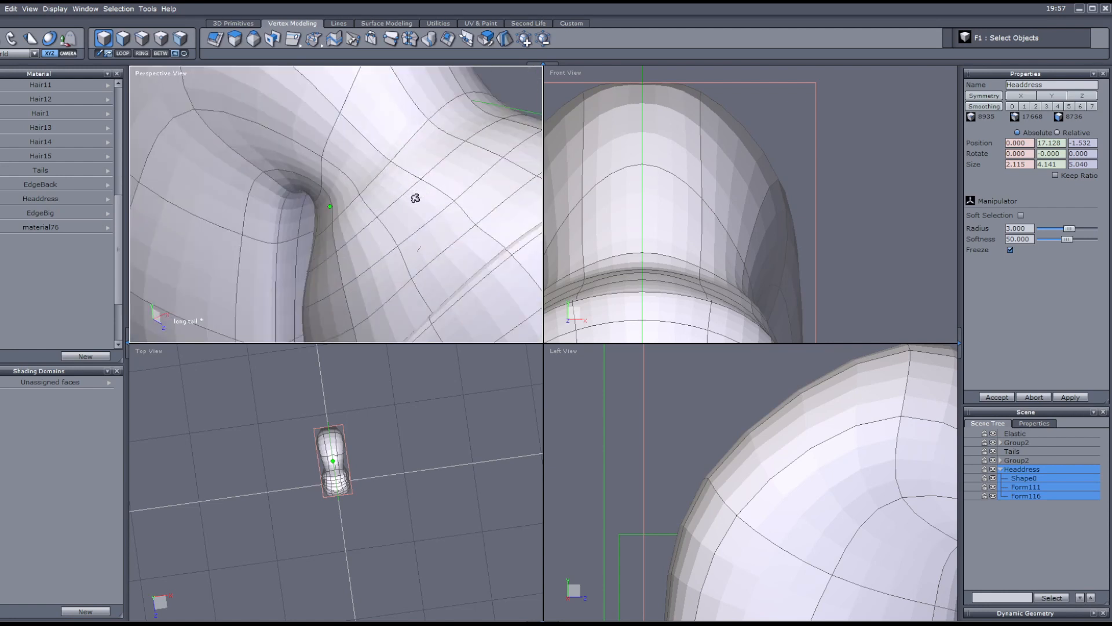
scroll(415, 198, down, 3)
scroll(399, 197, up, 3)
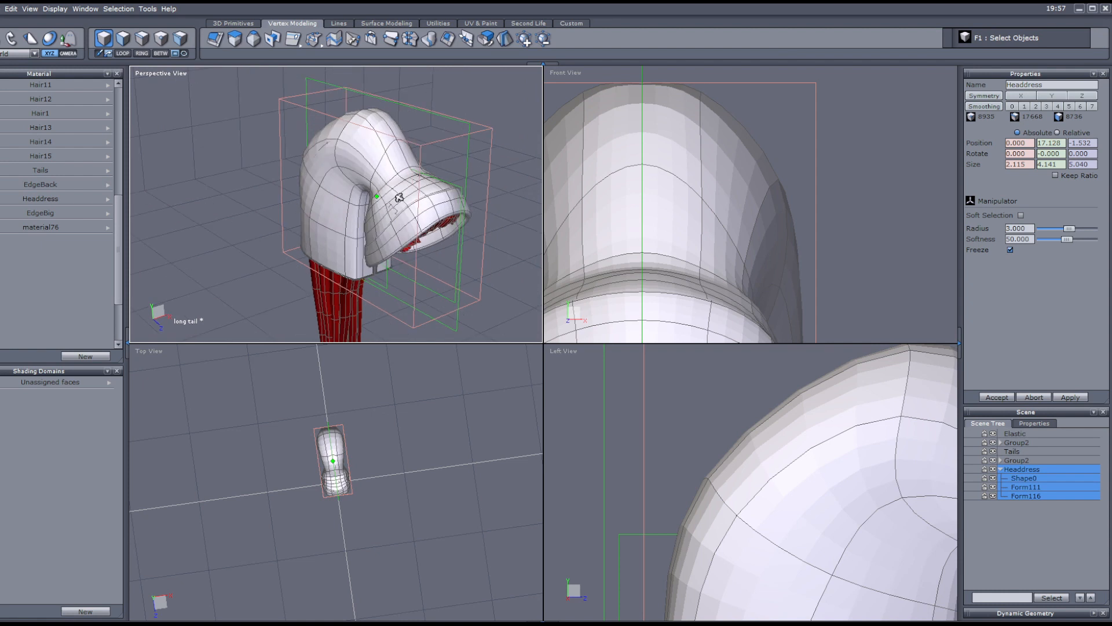
- Select the strip of faces across the side of the cap, shift it slightly sideways, and return to object selection
click(122, 41)
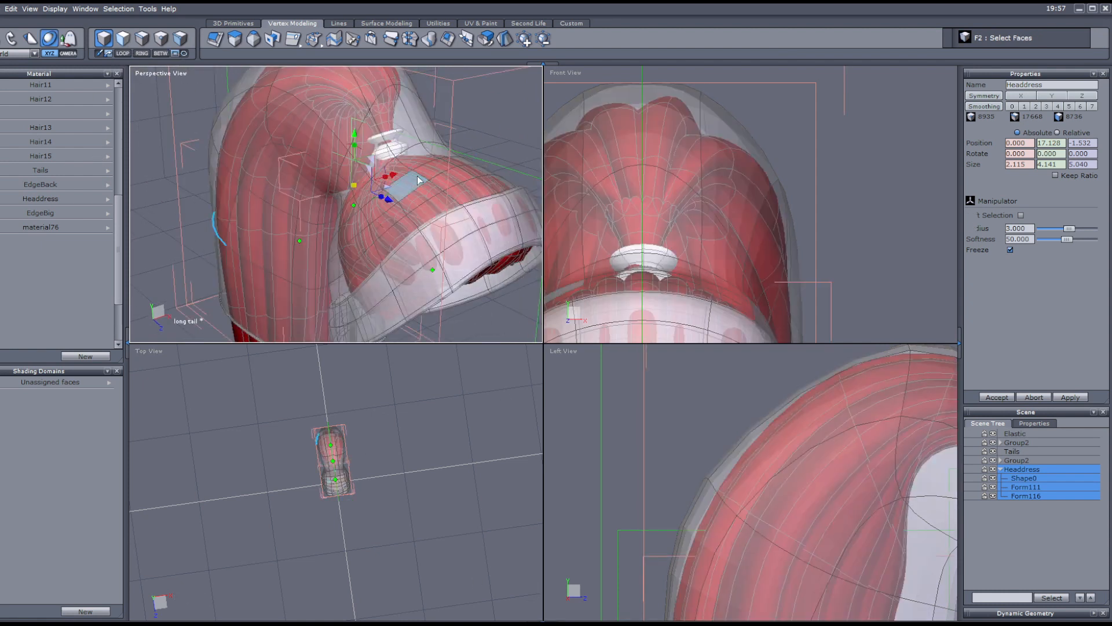
click(368, 215)
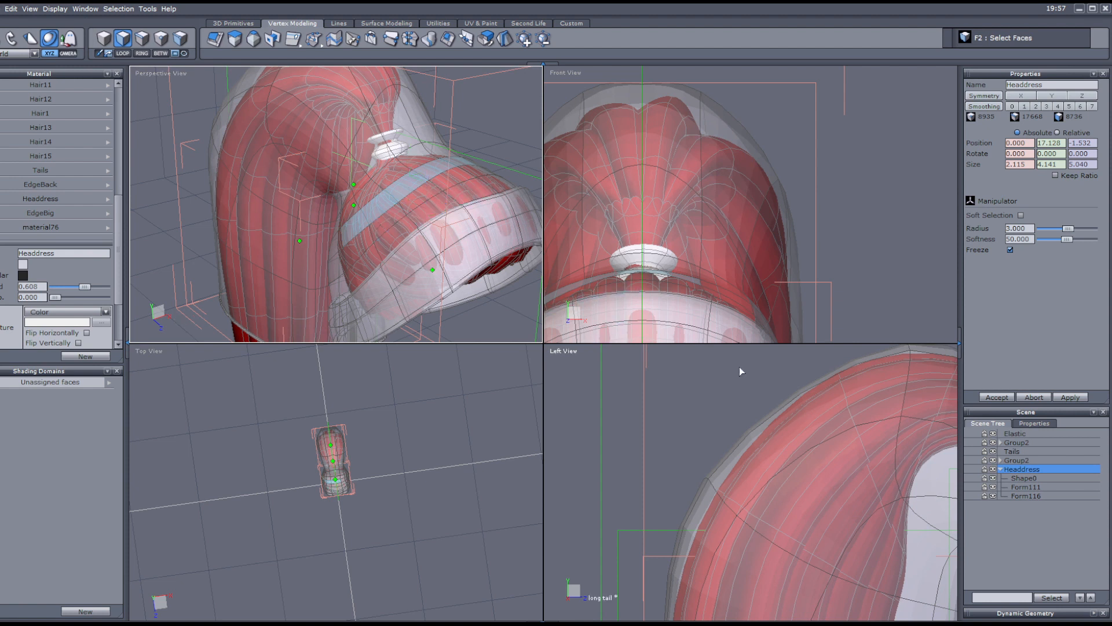
scroll(721, 193, down, 3)
scroll(729, 241, up, 3)
scroll(749, 435, down, 5)
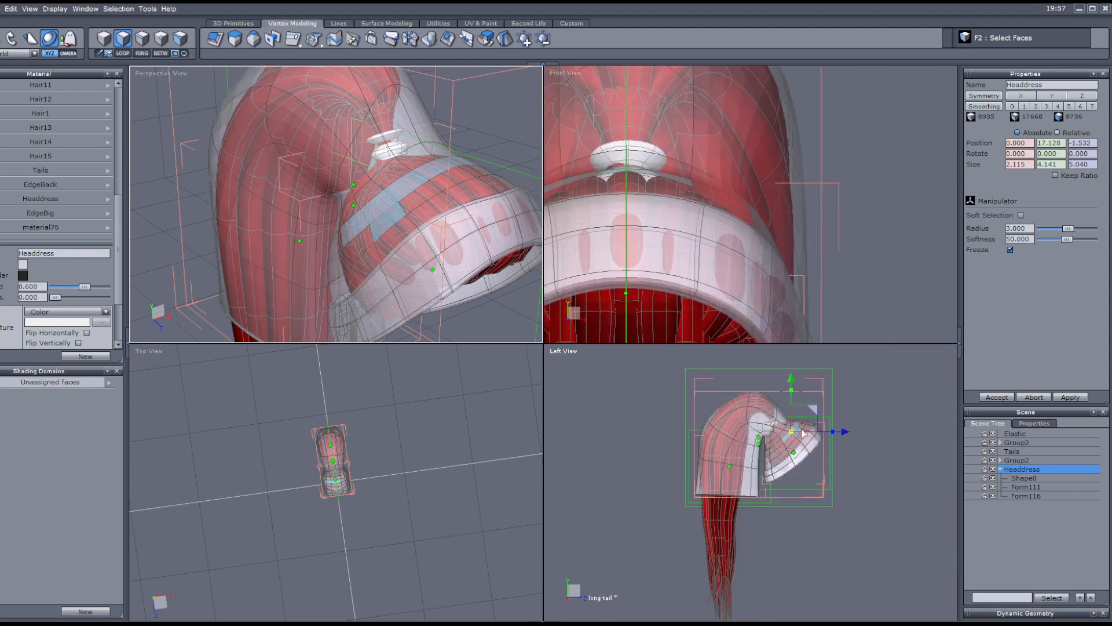
scroll(803, 433, up, 5)
drag(734, 442, 809, 542)
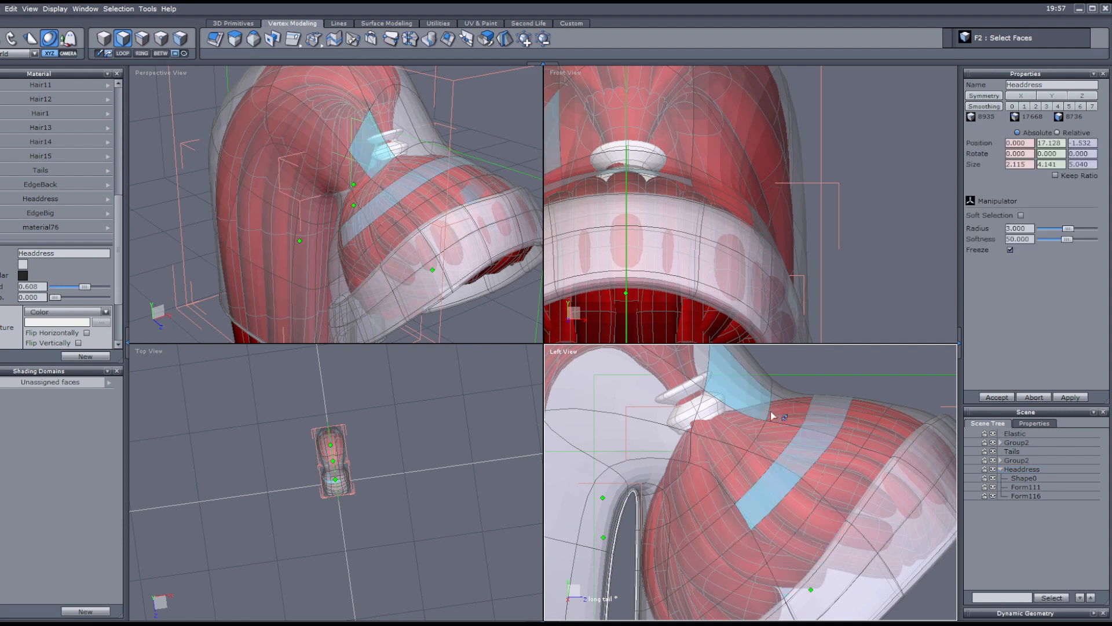
drag(766, 403, 851, 487)
drag(785, 366, 864, 440)
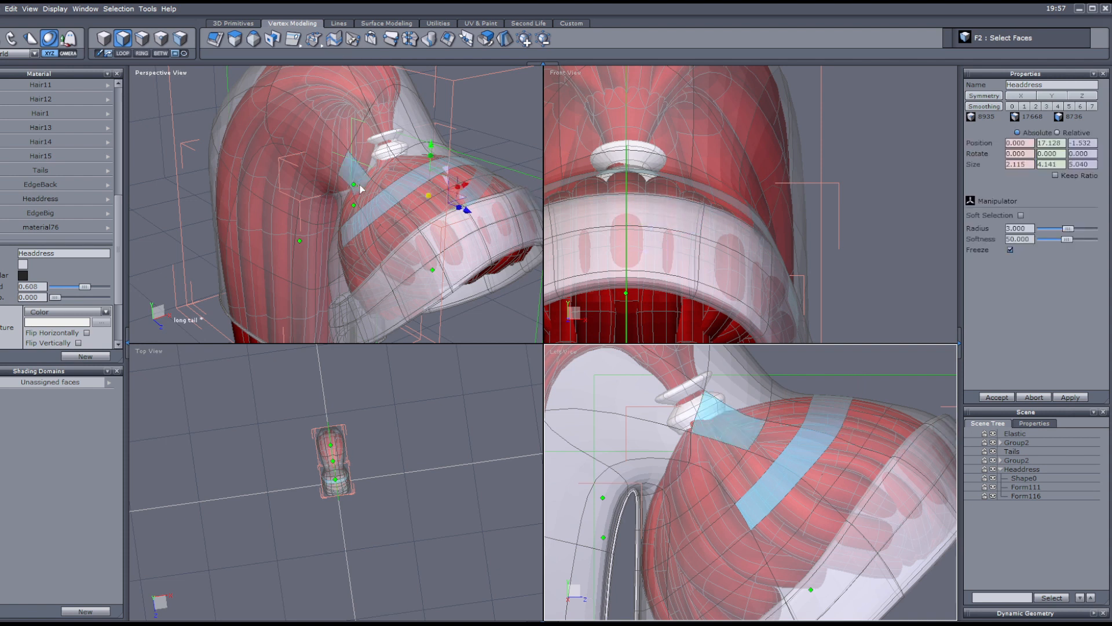
click(429, 199)
drag(431, 197, 440, 197)
key(F1)
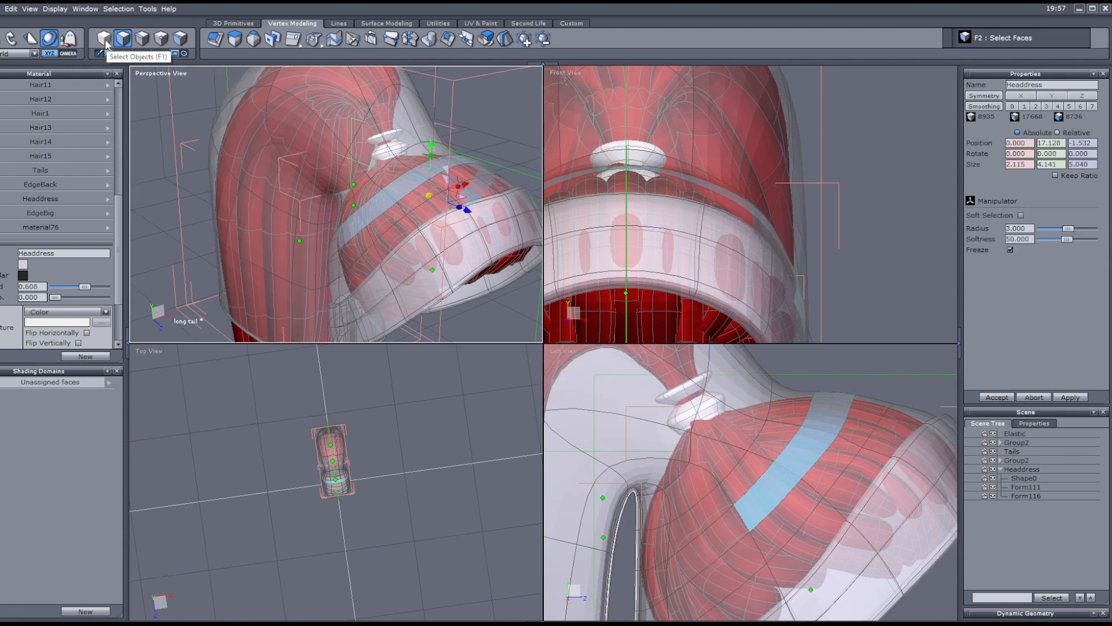
- Delete the Elastic, Tails and both Group2 hair objects from the scene, keeping only the Headdress group
scroll(440, 260, down, 4)
middle_drag(437, 259, 405, 324)
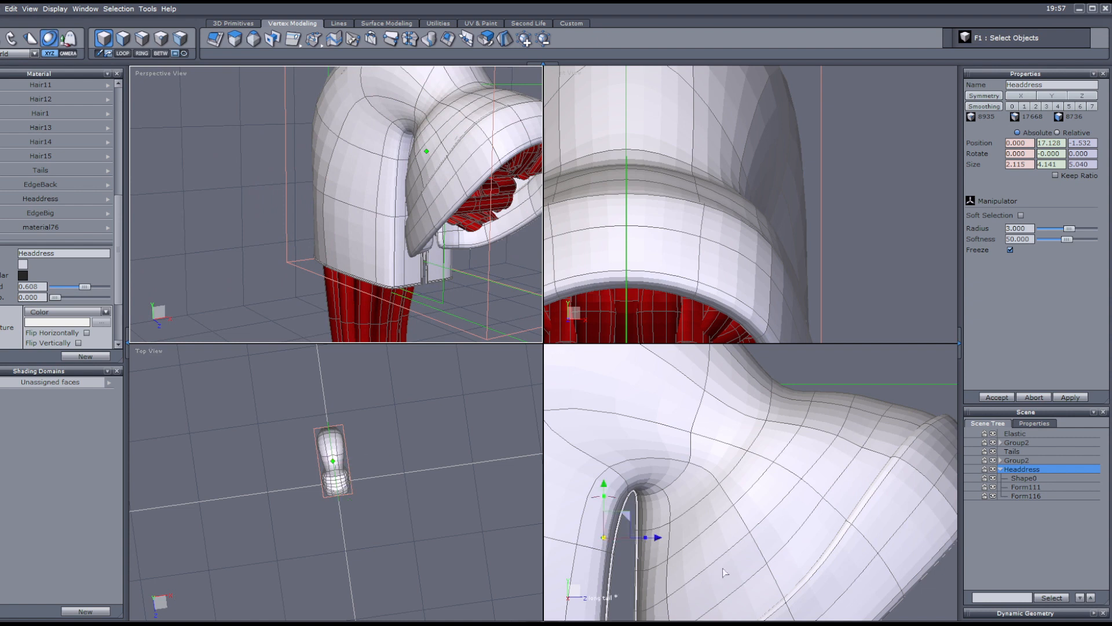
drag(1012, 457, 1014, 436)
key(Delete)
scroll(448, 292, down, 5)
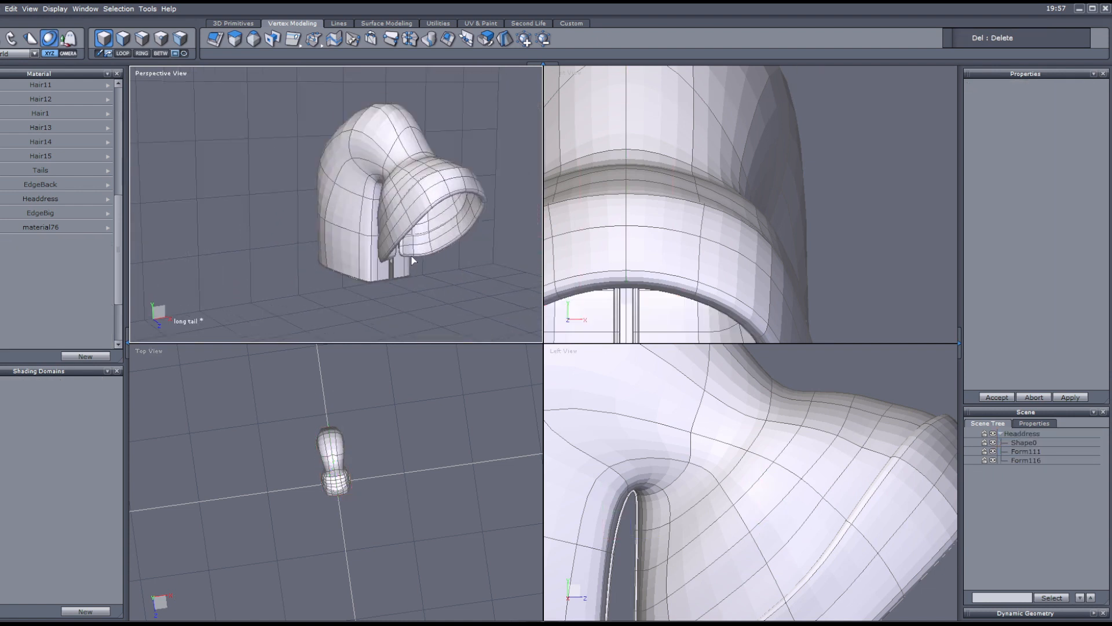
mouse_move(396, 203)
middle_down()
mouse_move(345, 197)
mouse_move(416, 208)
middle_up()
scroll(416, 208, up, 2)
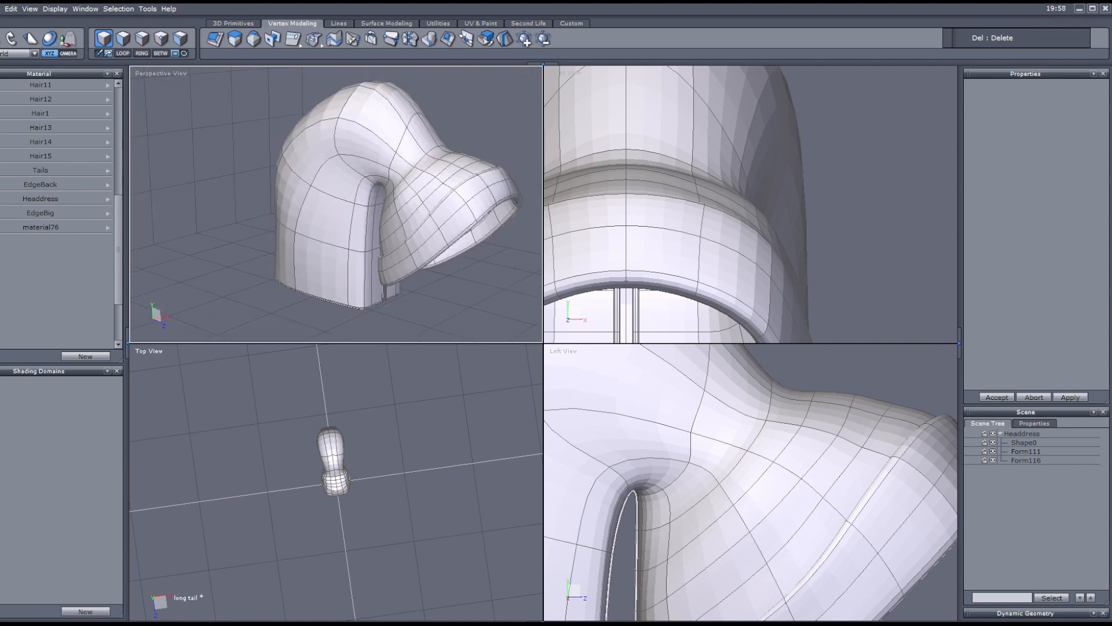
click(343, 212)
- Save the scene as headdress_alt_morph in Hexagon format in the fairy thief folder under LoMSE
click(2, 9)
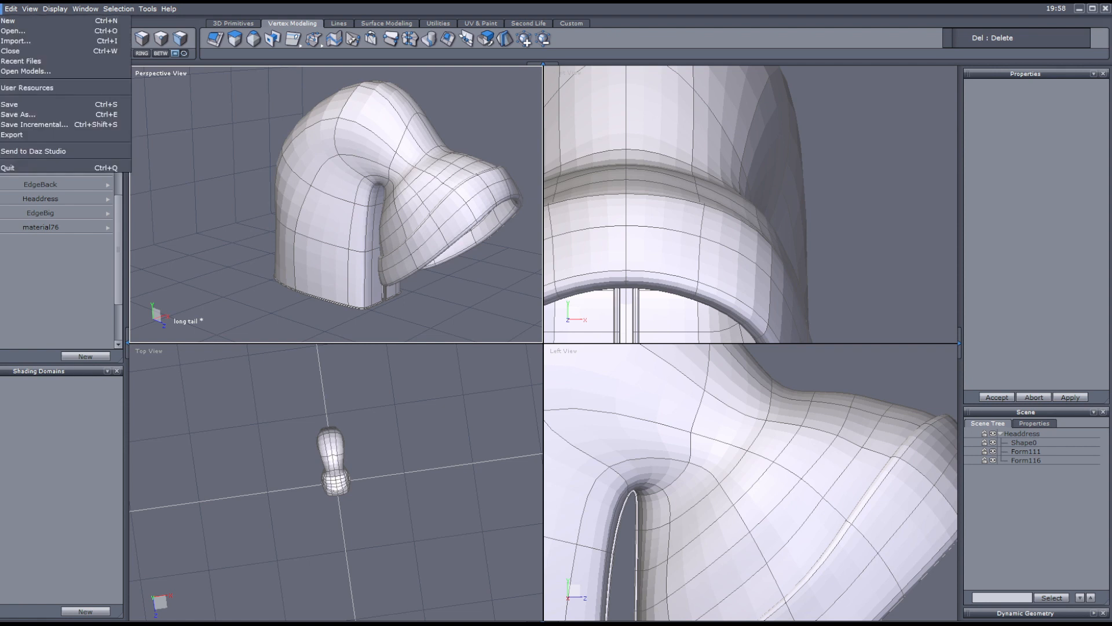
click(35, 111)
click(496, 126)
click(496, 126)
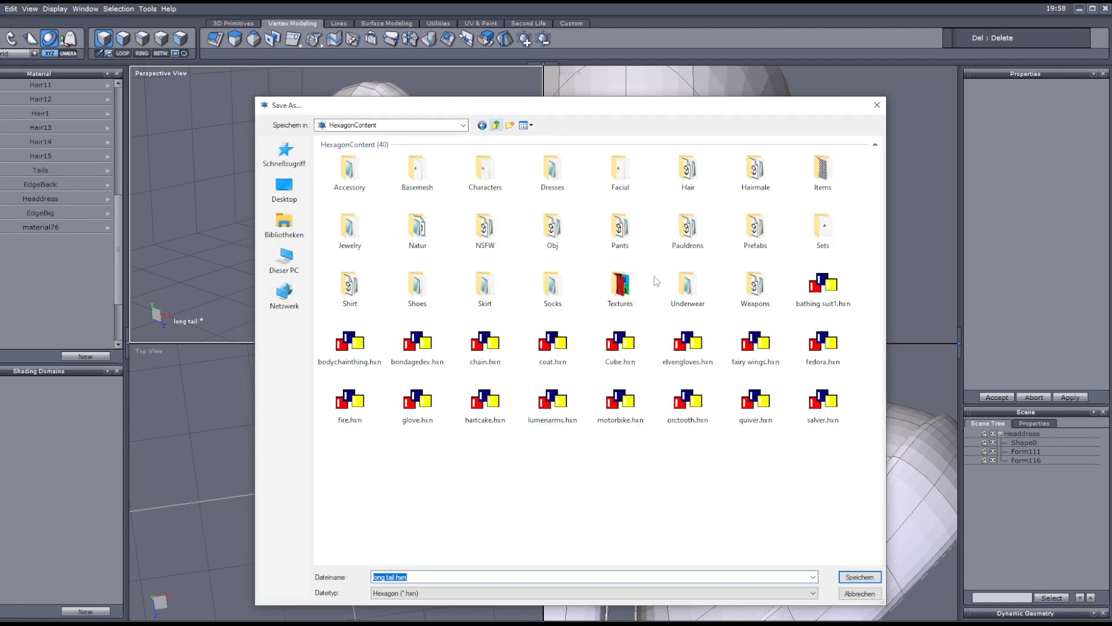
double_click(814, 238)
double_click(365, 346)
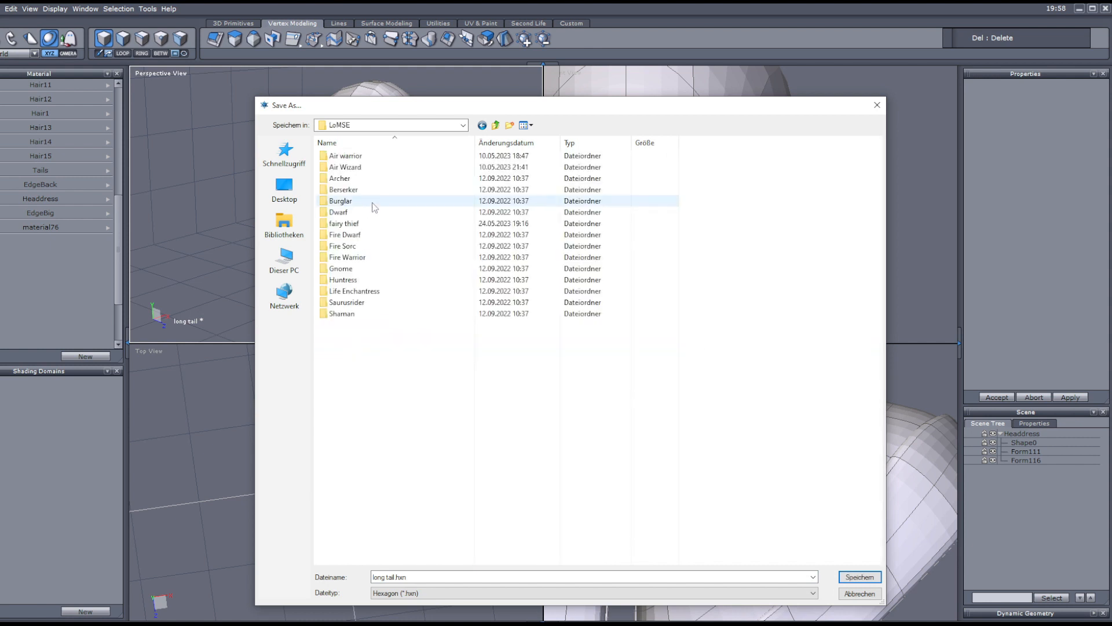
double_click(354, 224)
click(444, 574)
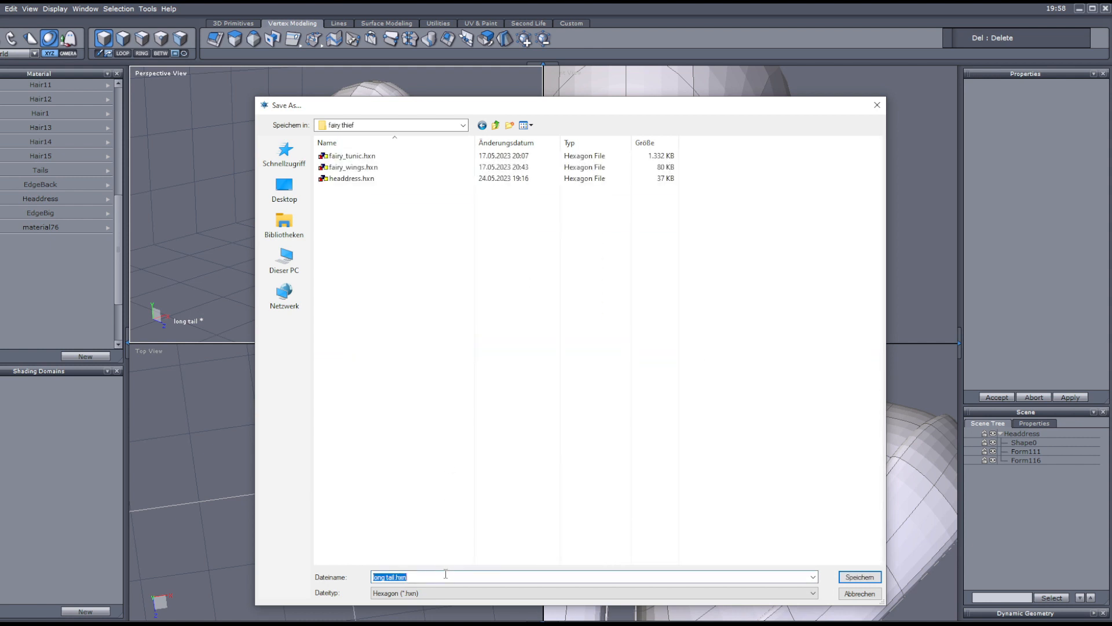
text(head)
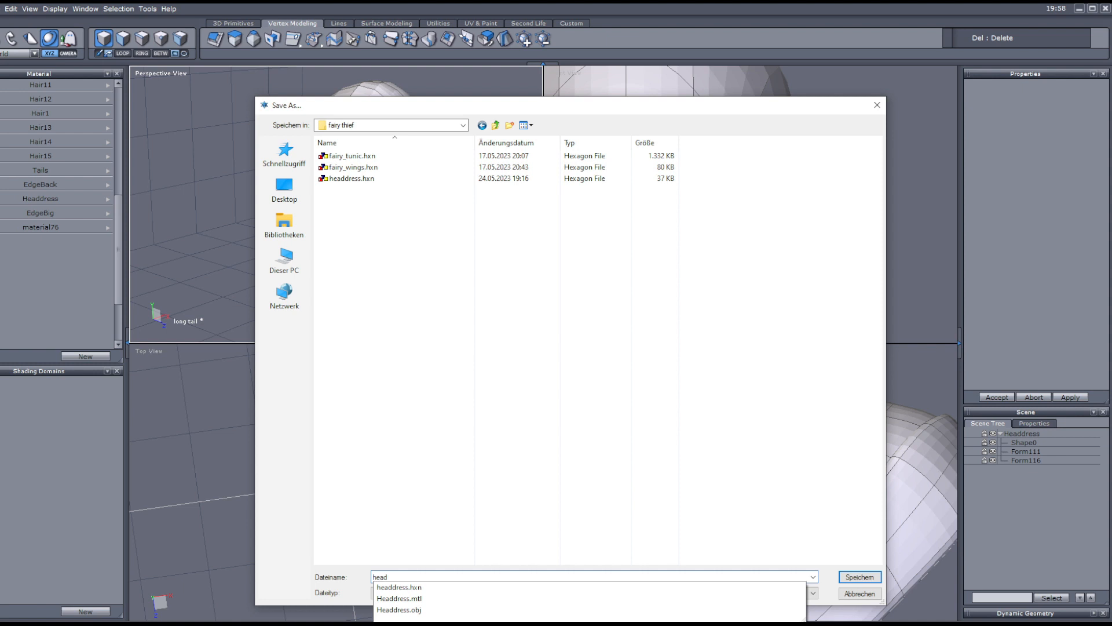
text(dress_alt_morph)
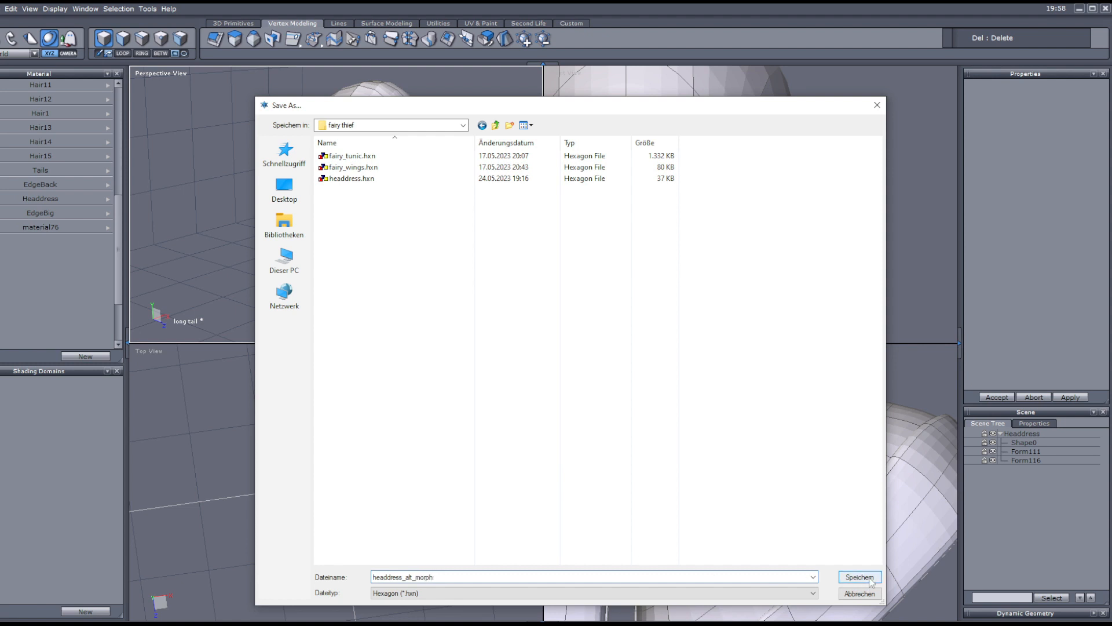
click(859, 577)
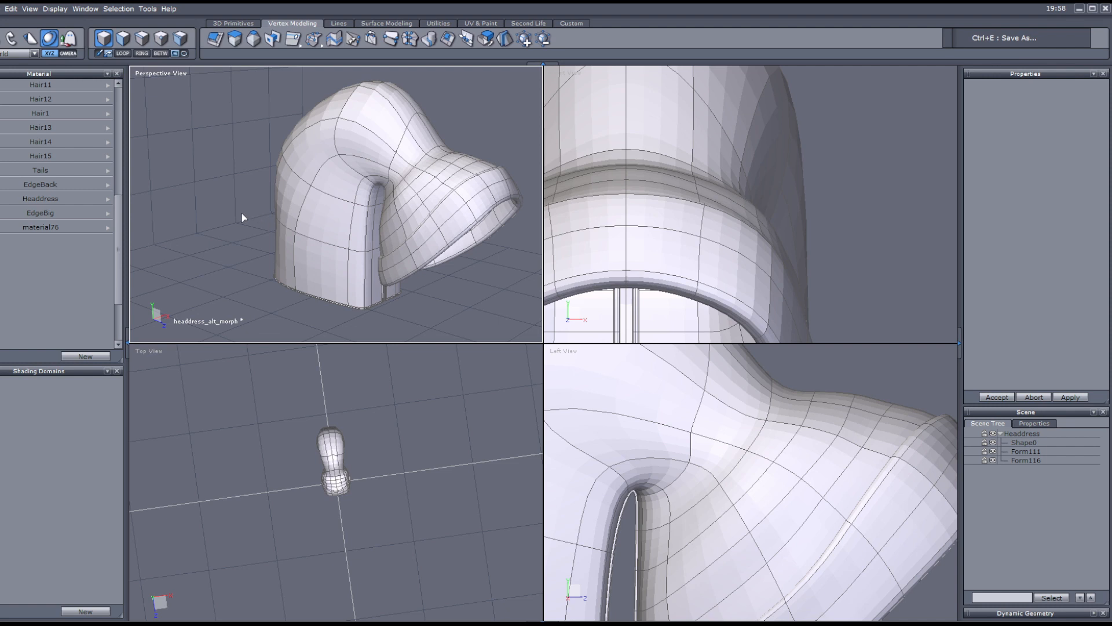
- Export the headdress as the Wavefront OBJ file Headdress_longtail_morph, with scale factor 1.000, metre units, UVs and normals included
click(2, 9)
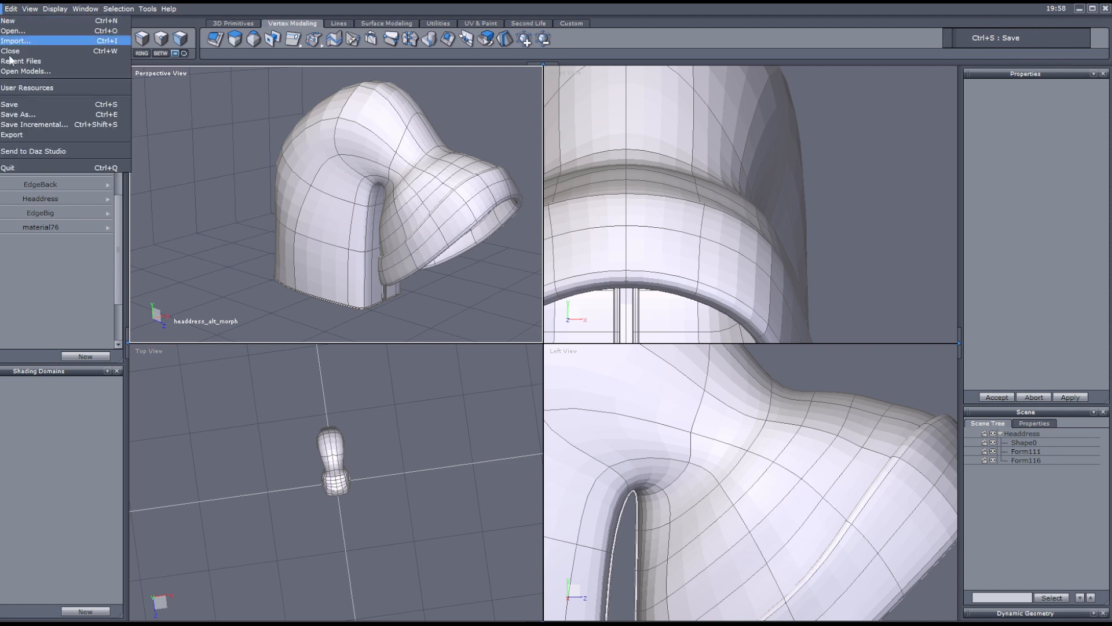
mouse_move(19, 139)
click(168, 155)
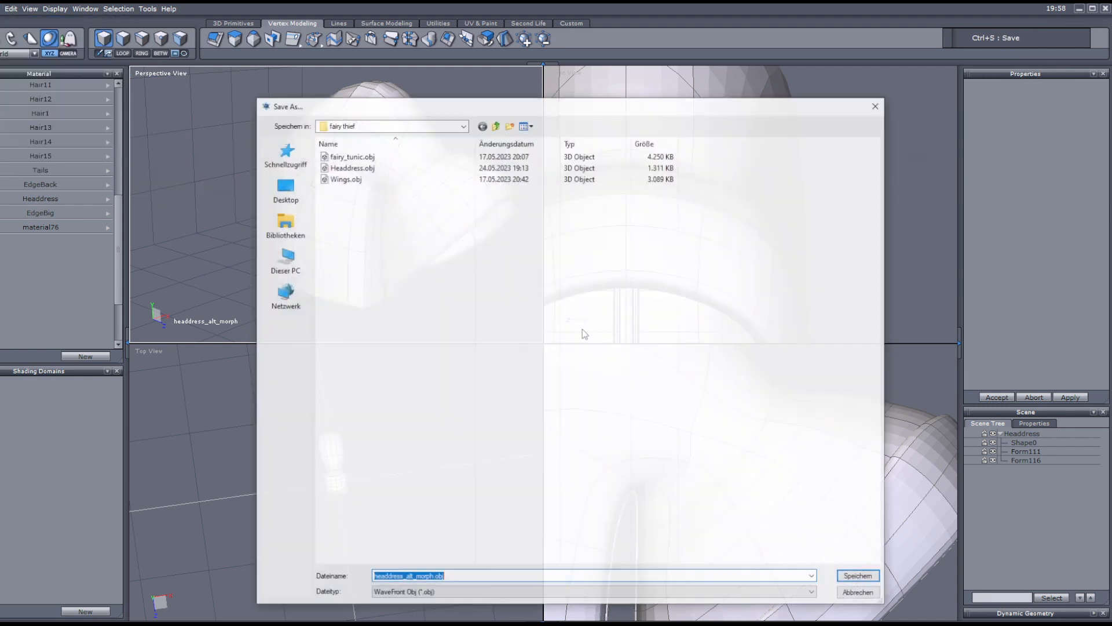
text(Hea)
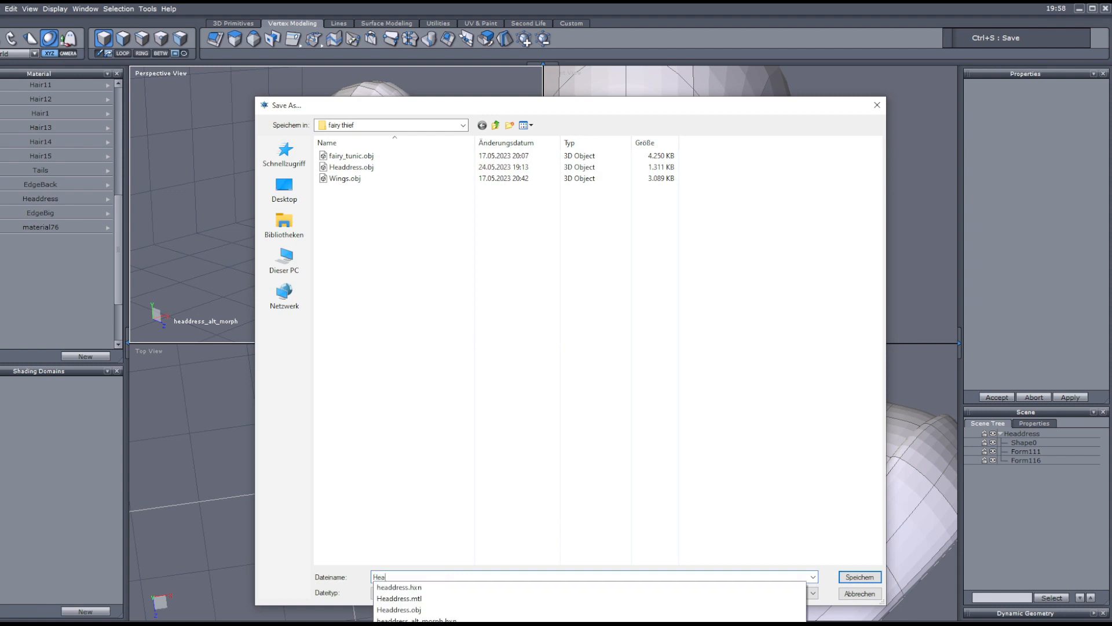
text(ddress_lon)
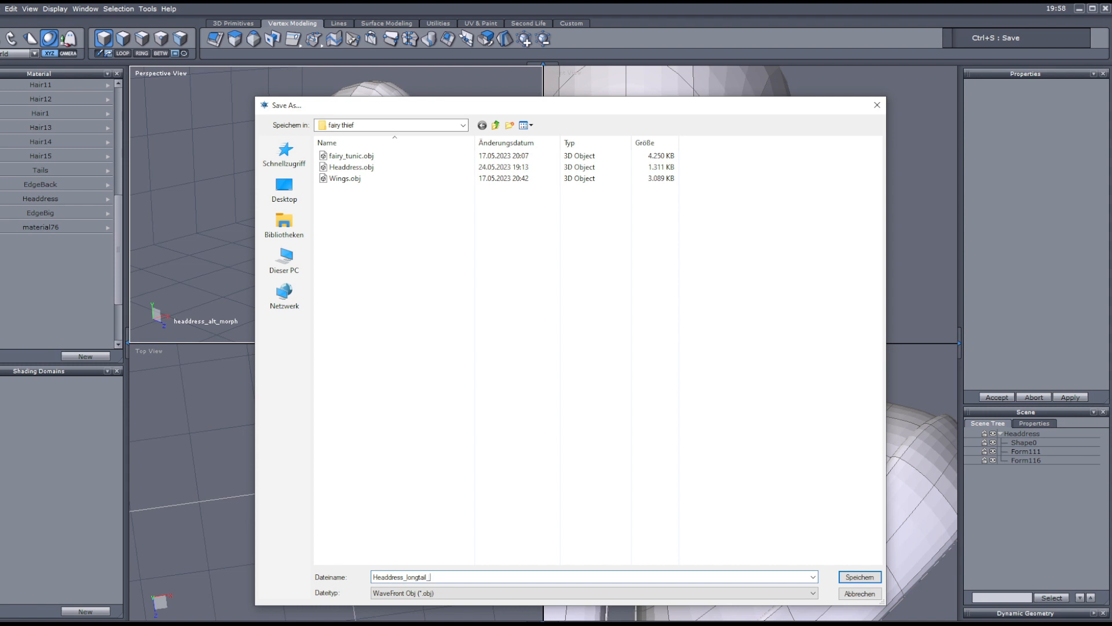
text(gtail_morph)
click(854, 576)
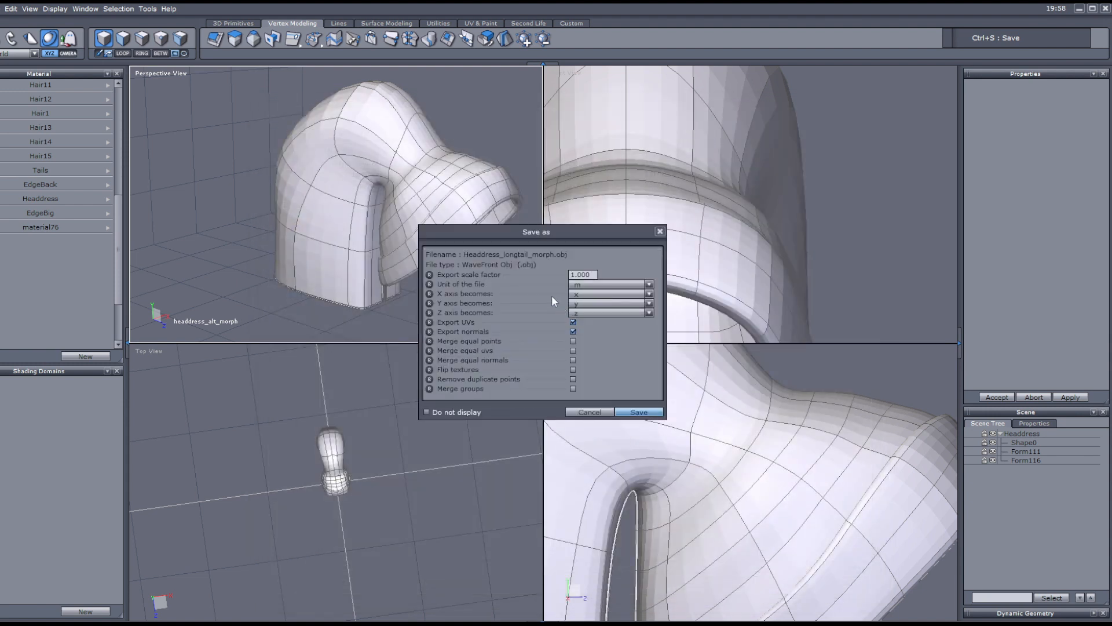
drag(520, 231, 516, 217)
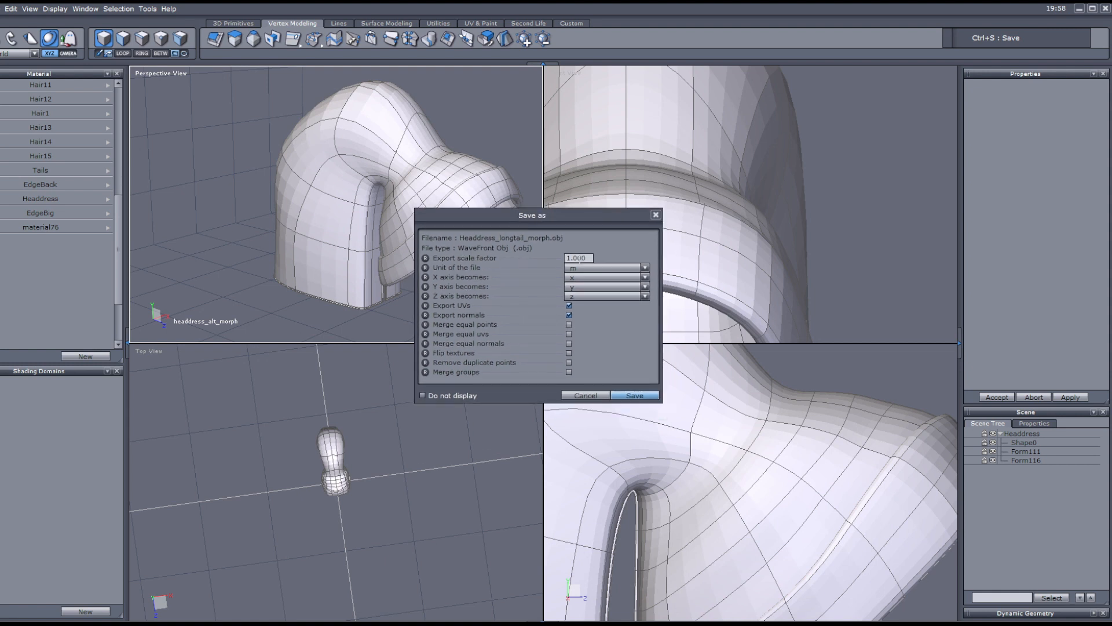
click(624, 395)
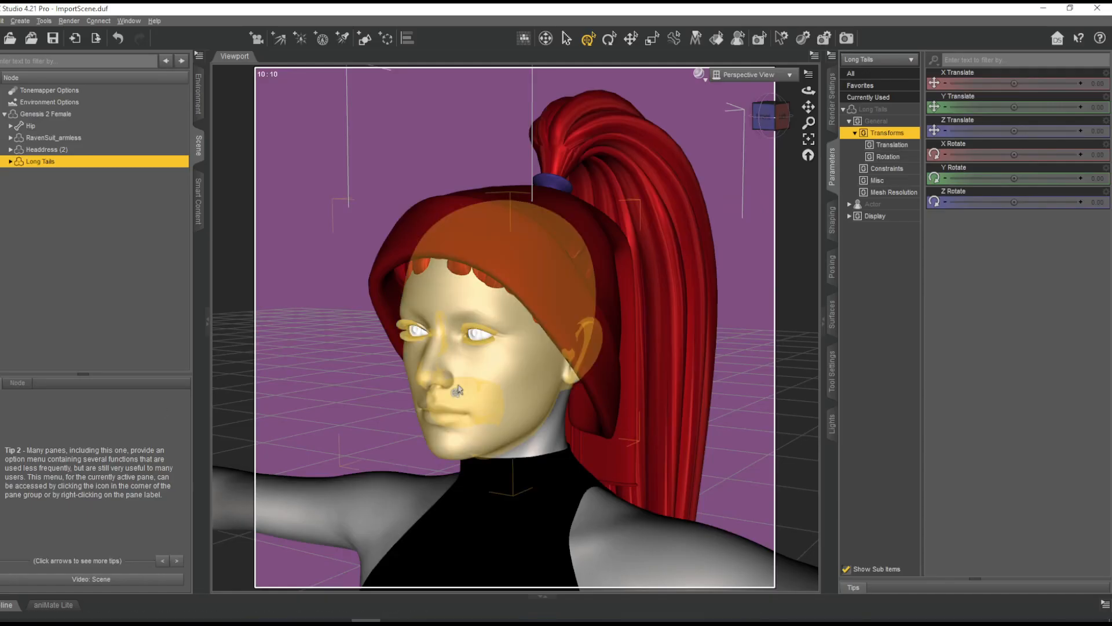
- Switch to Daz Studio and delete the Headdress (2) figure from the scene
mouse_move(775, 118)
mouse_down()
mouse_move(790, 117)
mouse_move(759, 118)
mouse_up()
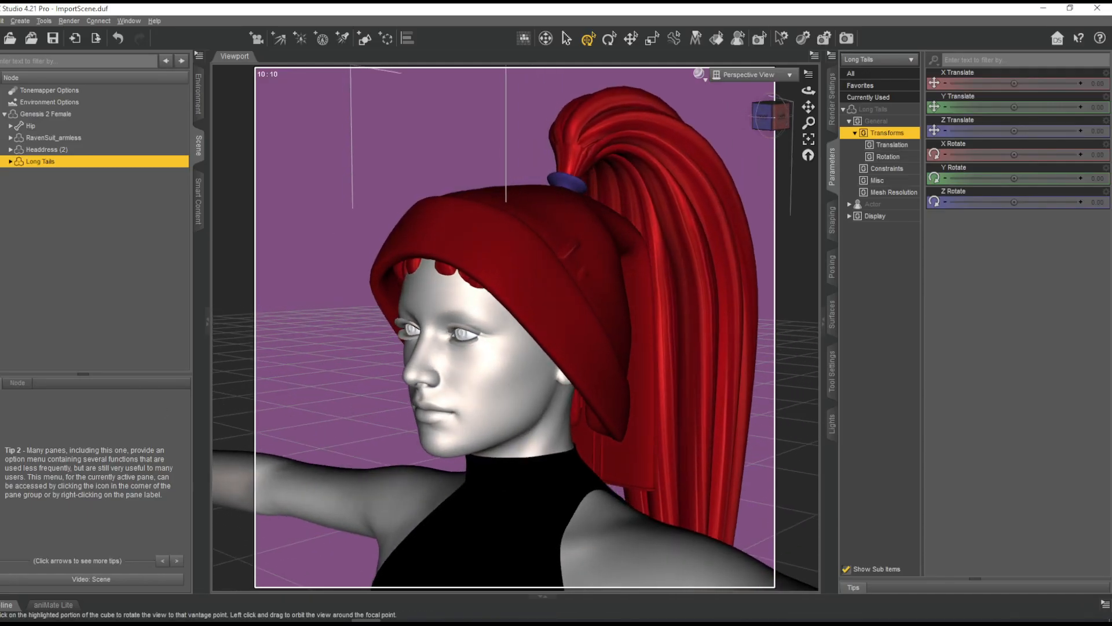
click(42, 150)
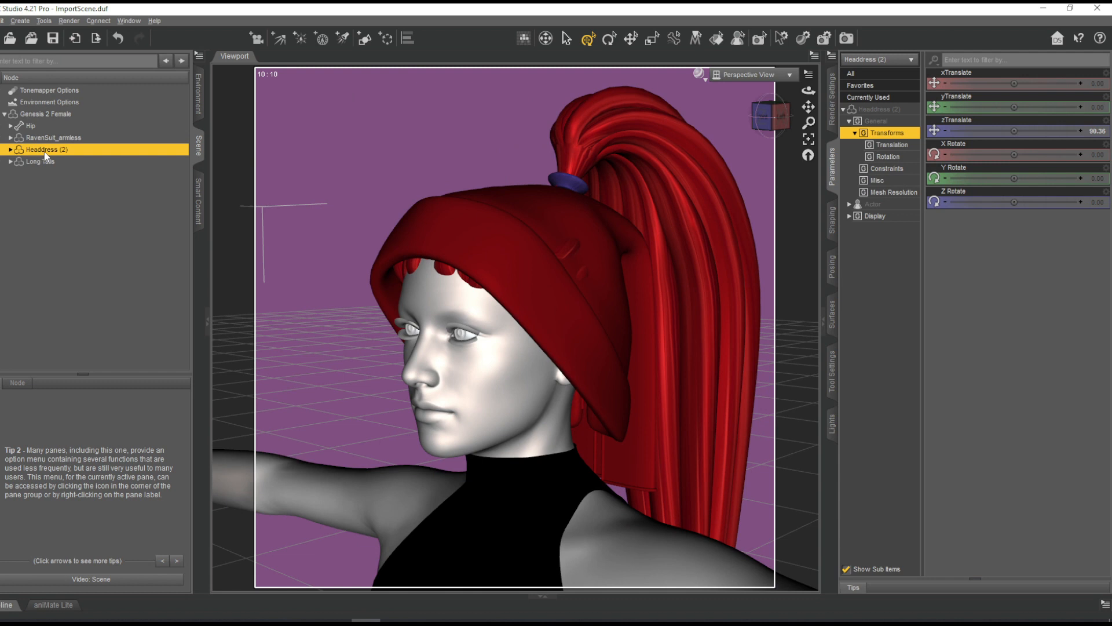
key(Delete)
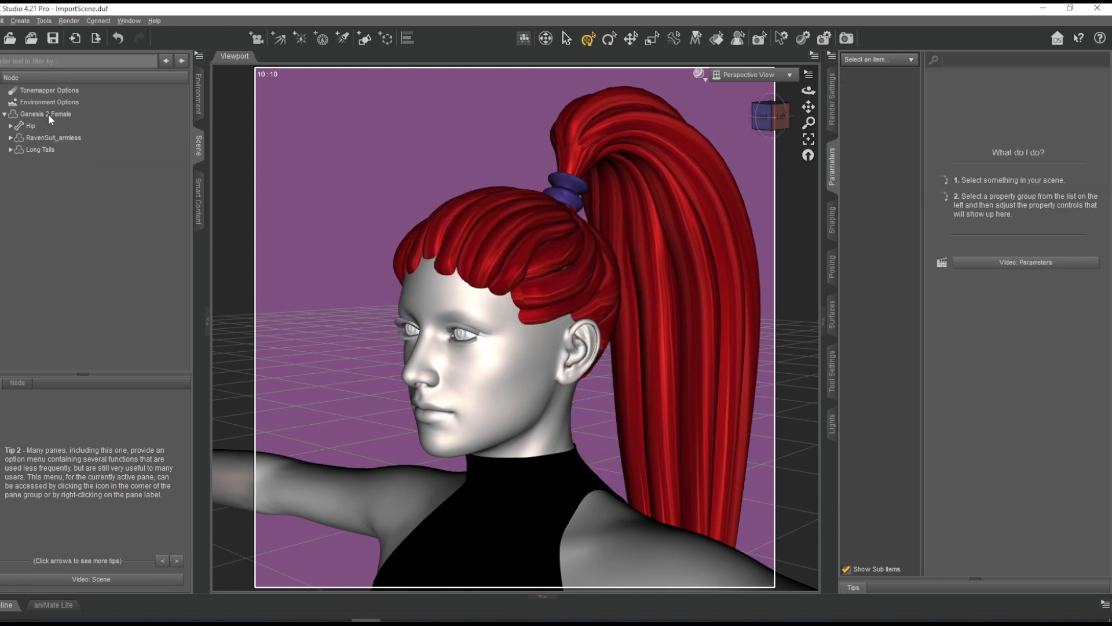
- Load the Fairy Headdress from the headwear content onto Genesis 2 Female and go back to the scene list
click(47, 114)
click(199, 200)
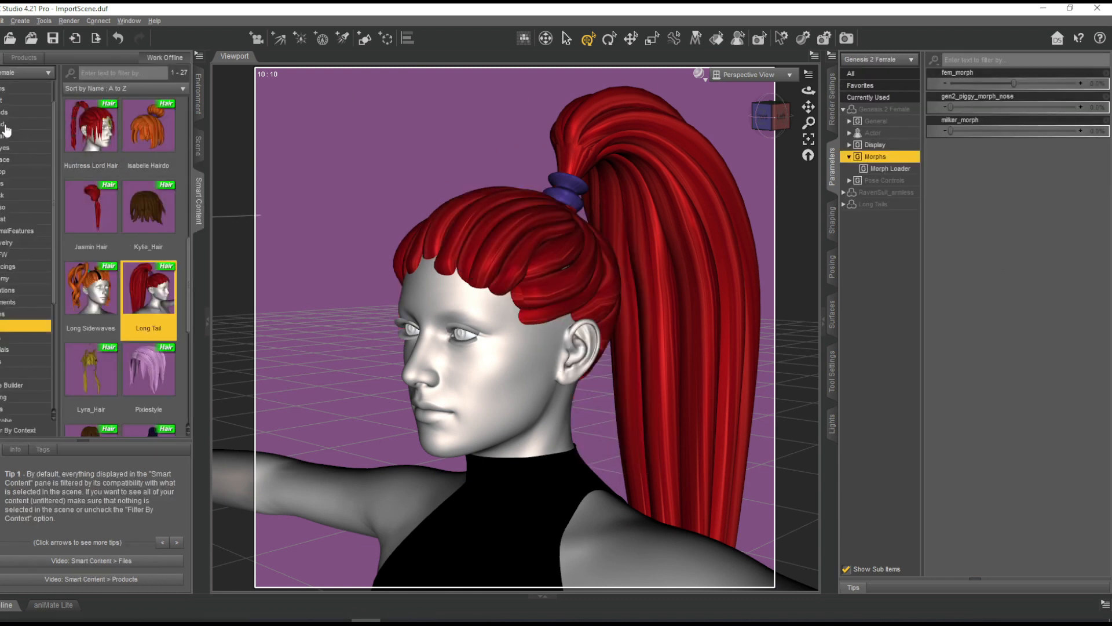
click(14, 172)
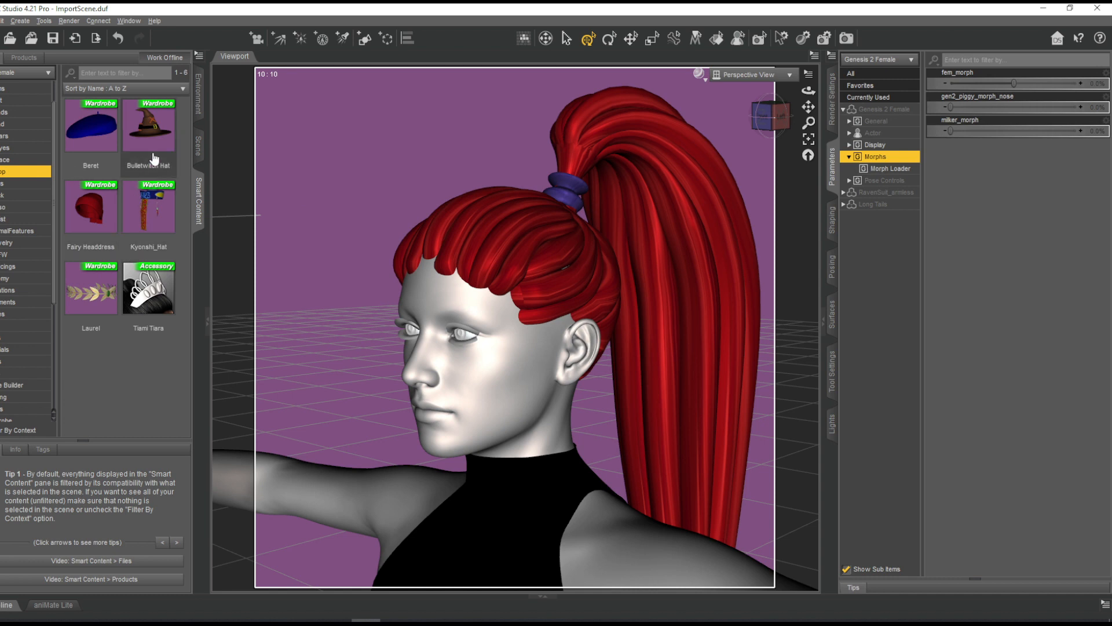
double_click(91, 211)
click(12, 290)
click(198, 148)
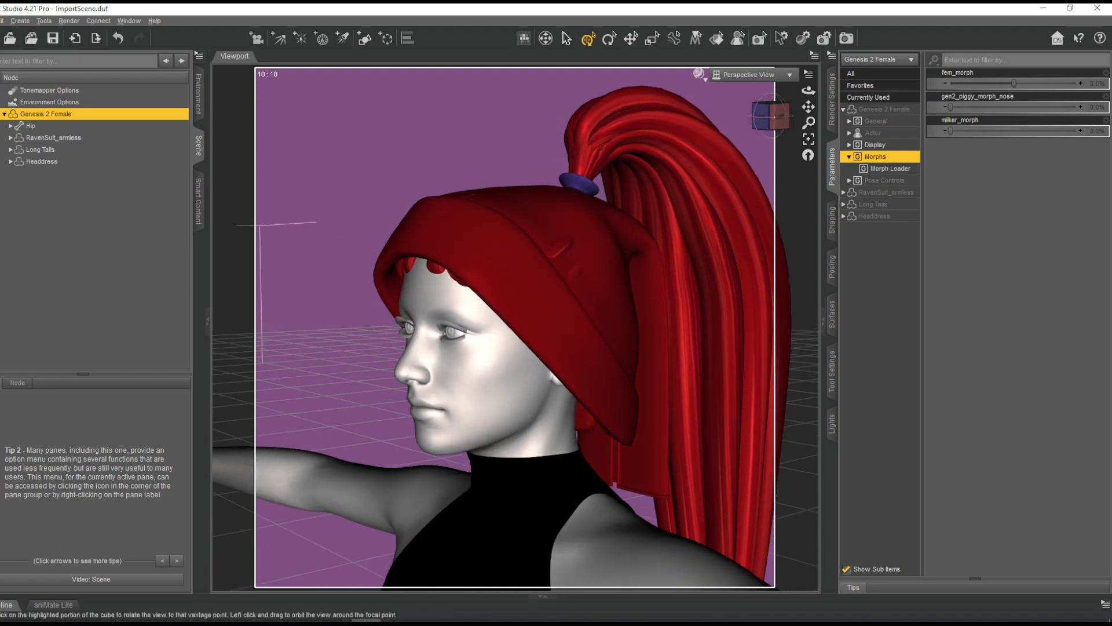
- Select the Headdress figure in the scene and open Morph Loader Pro for it
click(77, 164)
click(2, 21)
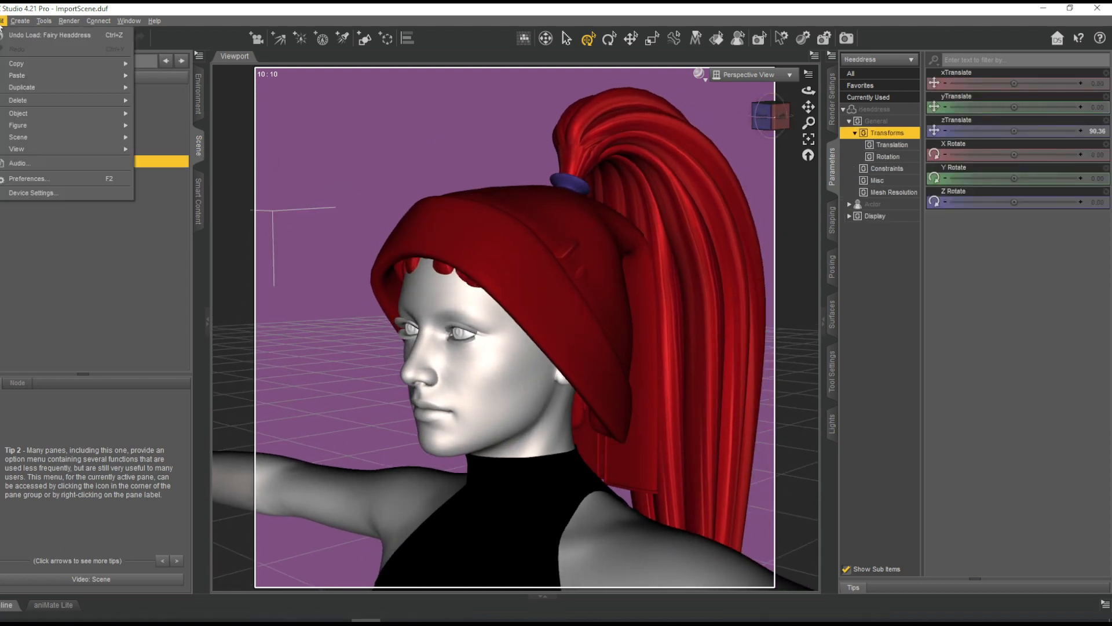
mouse_move(32, 116)
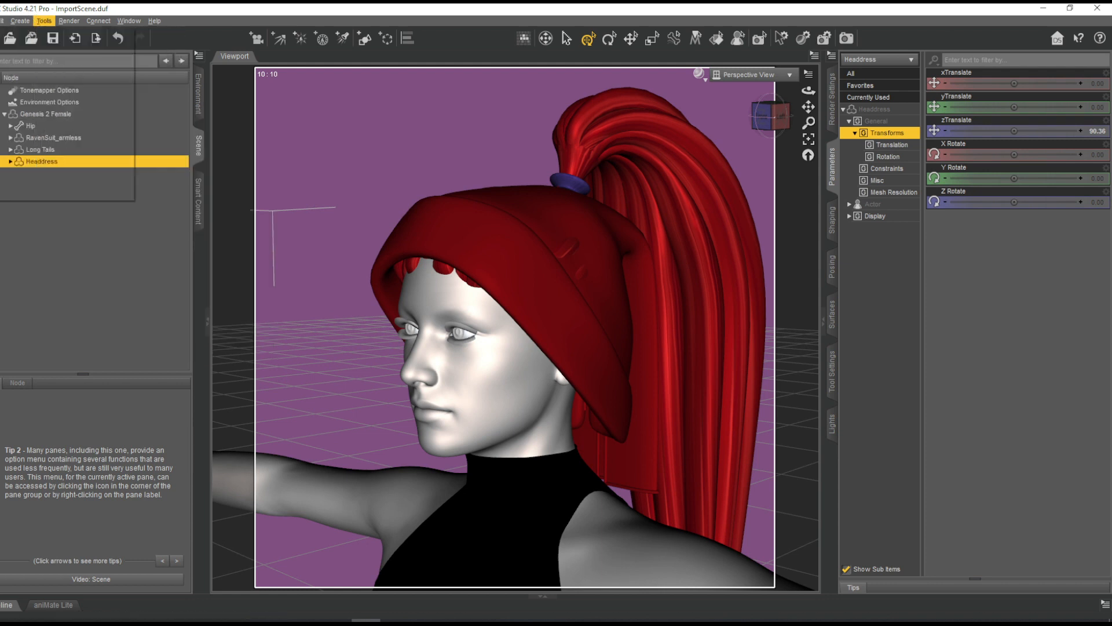
click(4, 21)
mouse_move(26, 111)
click(172, 143)
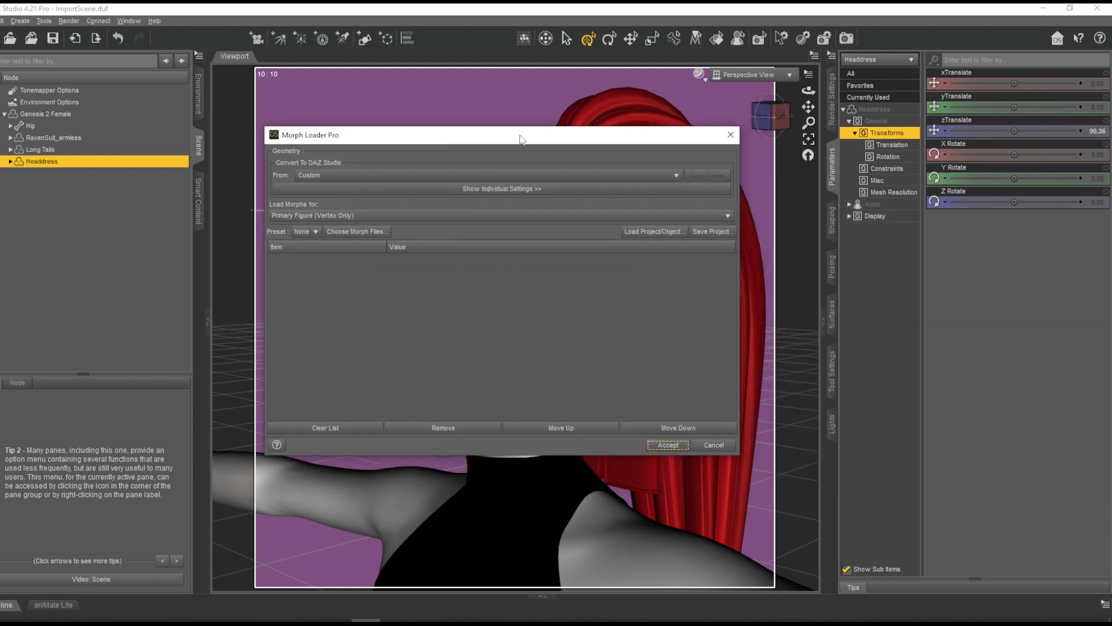
click(736, 135)
click(1, 21)
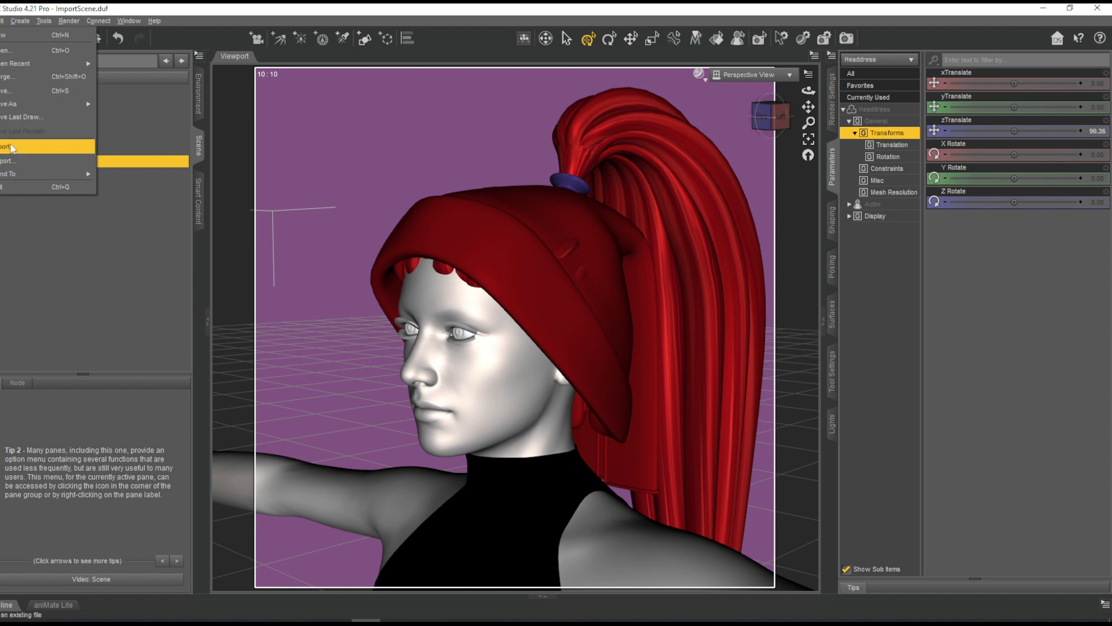
click(9, 147)
click(581, 26)
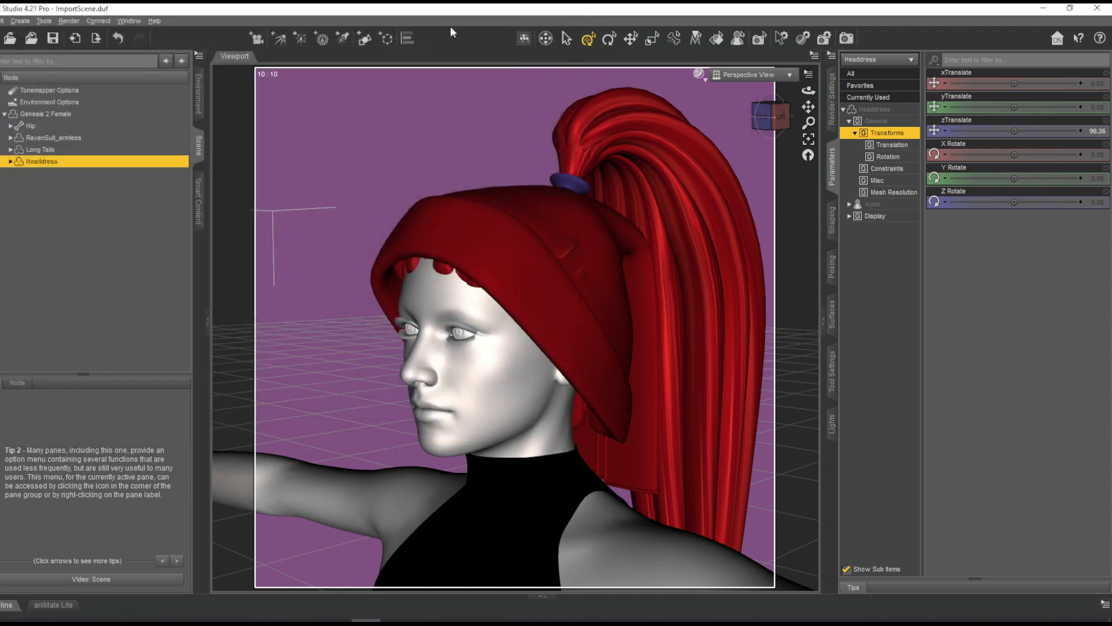
click(3, 22)
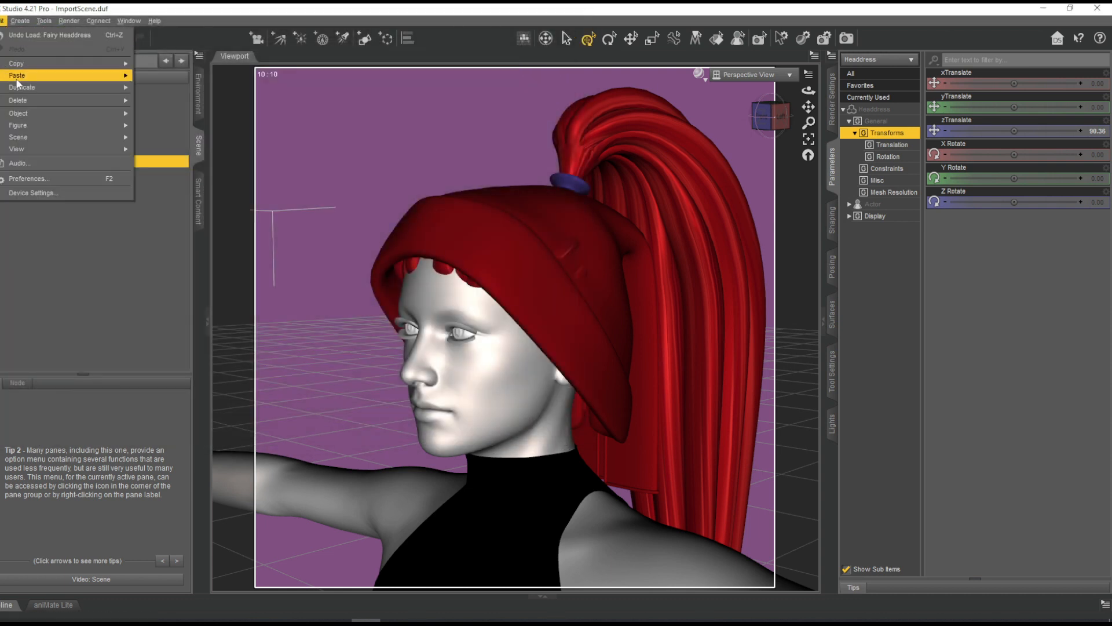
mouse_move(87, 113)
click(179, 147)
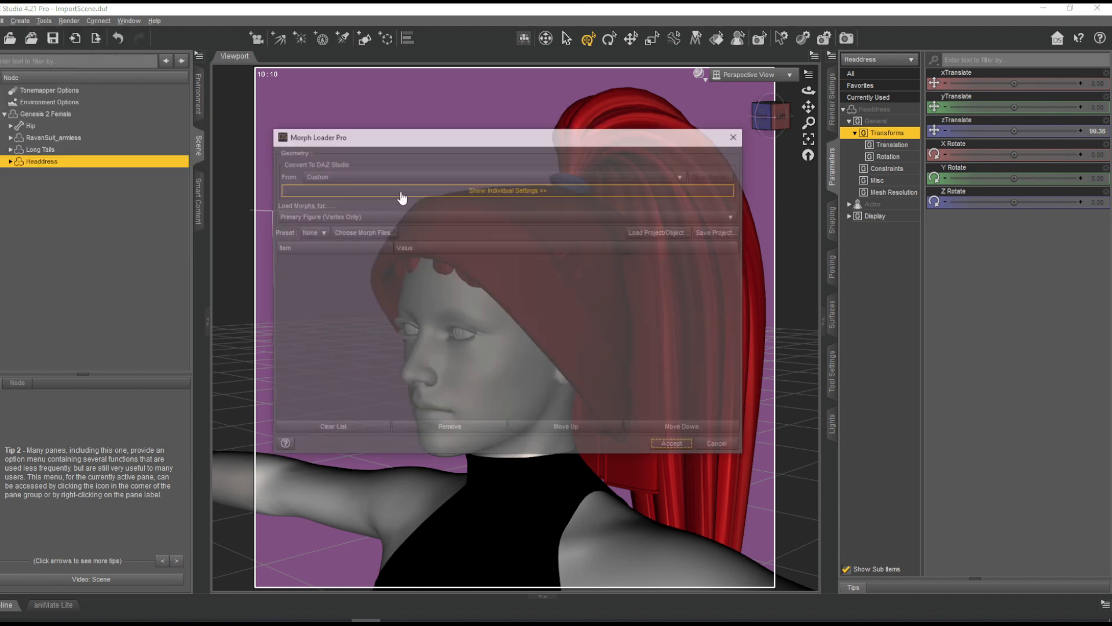
click(494, 181)
click(492, 184)
click(491, 192)
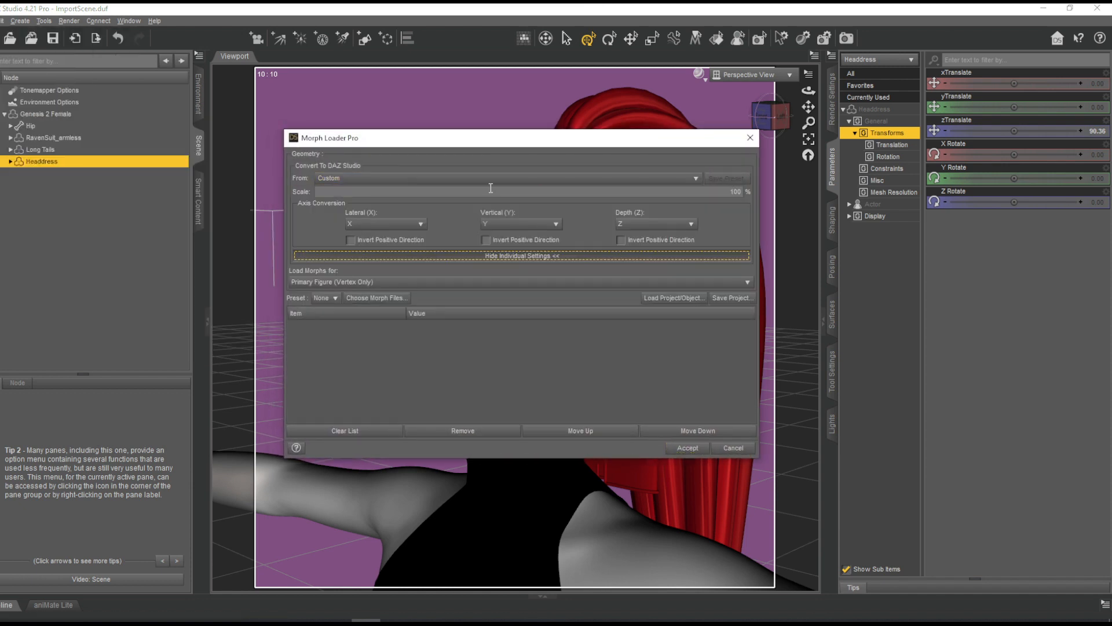
click(735, 190)
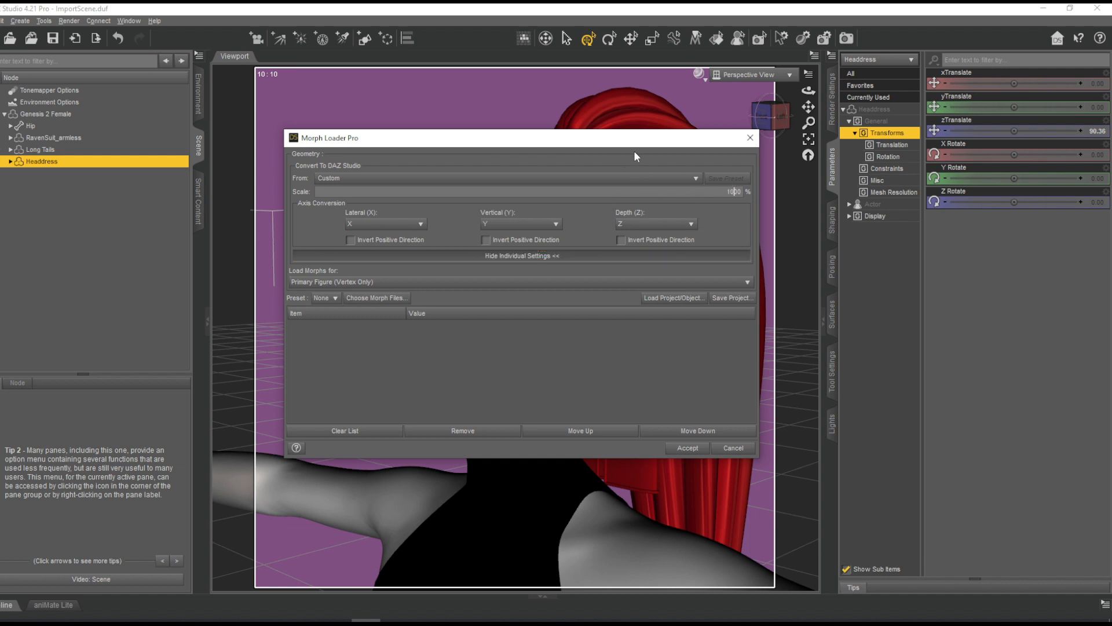
click(749, 138)
- Check the scale and axis conversion settings in the OBJ import options
click(1, 20)
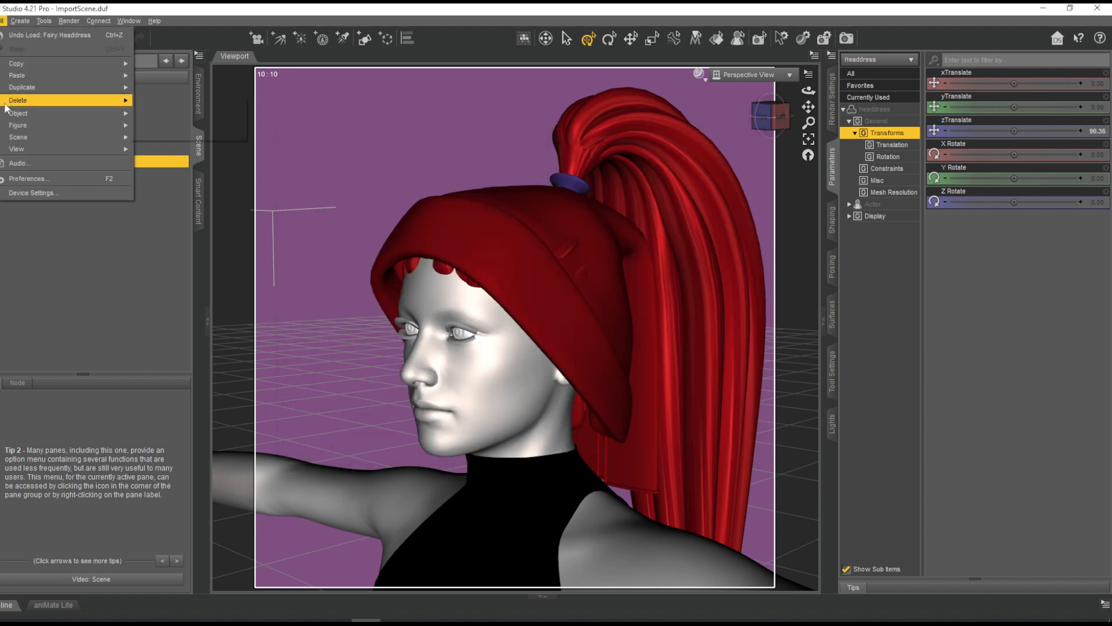
click(79, 161)
click(180, 146)
click(492, 430)
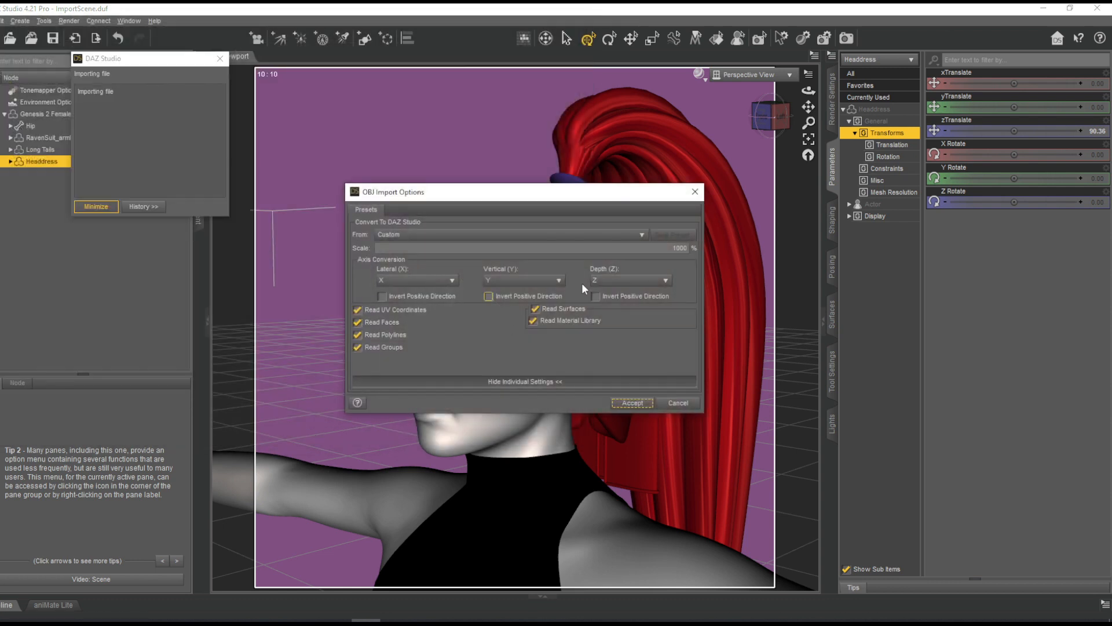
click(640, 403)
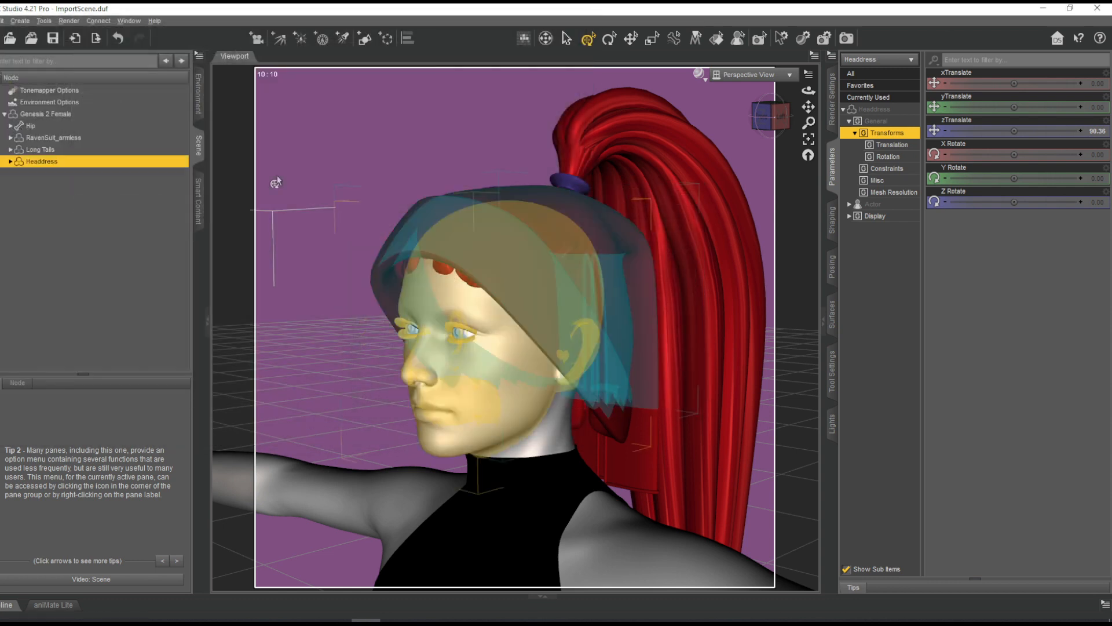
- Reopen Morph Loader Pro for the headdress, show the individual settings and set the scale to 1000%
click(3, 21)
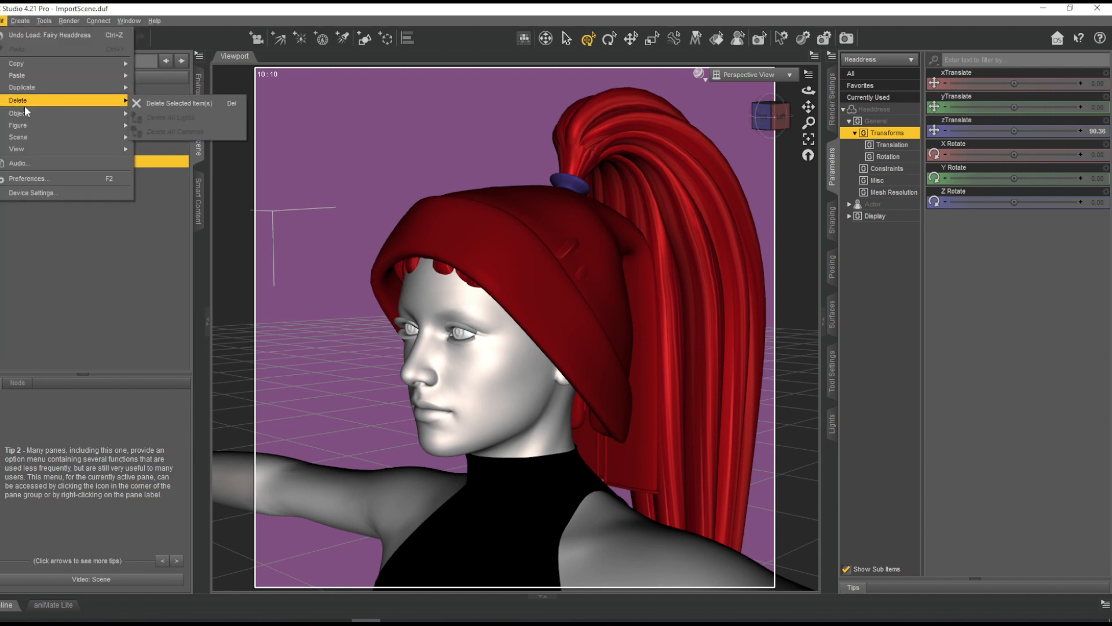
mouse_move(83, 119)
click(173, 144)
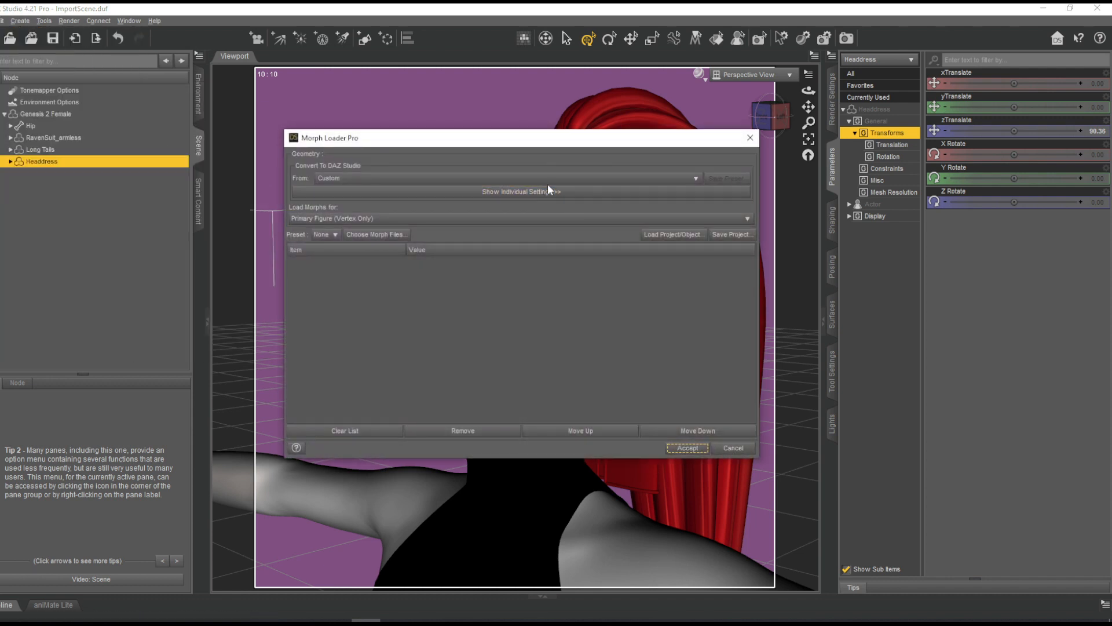
click(548, 190)
click(739, 192)
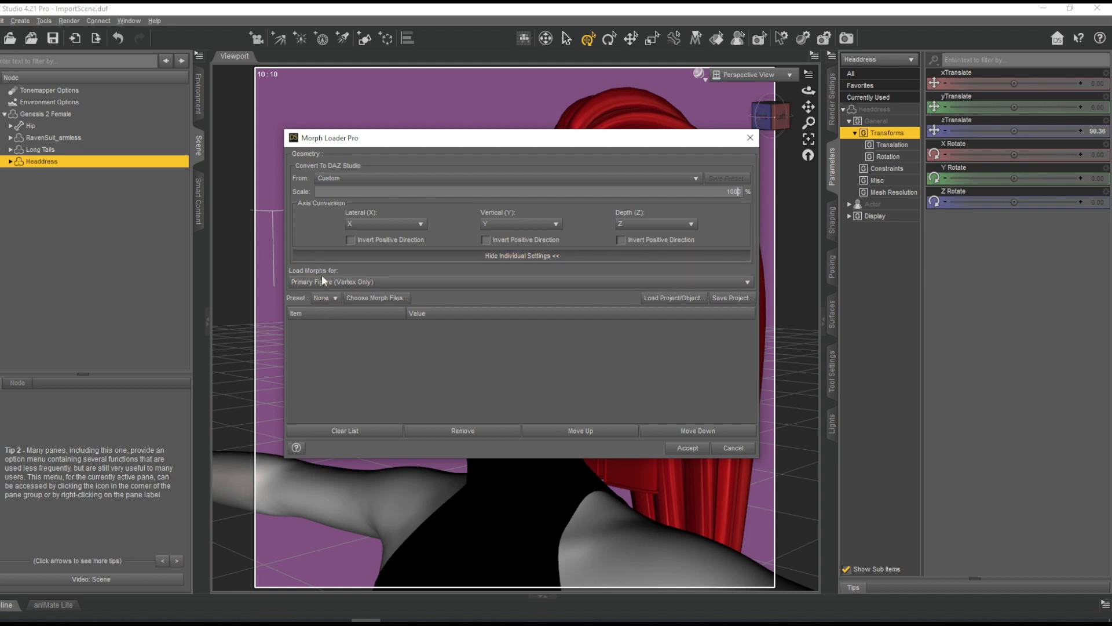
click(674, 298)
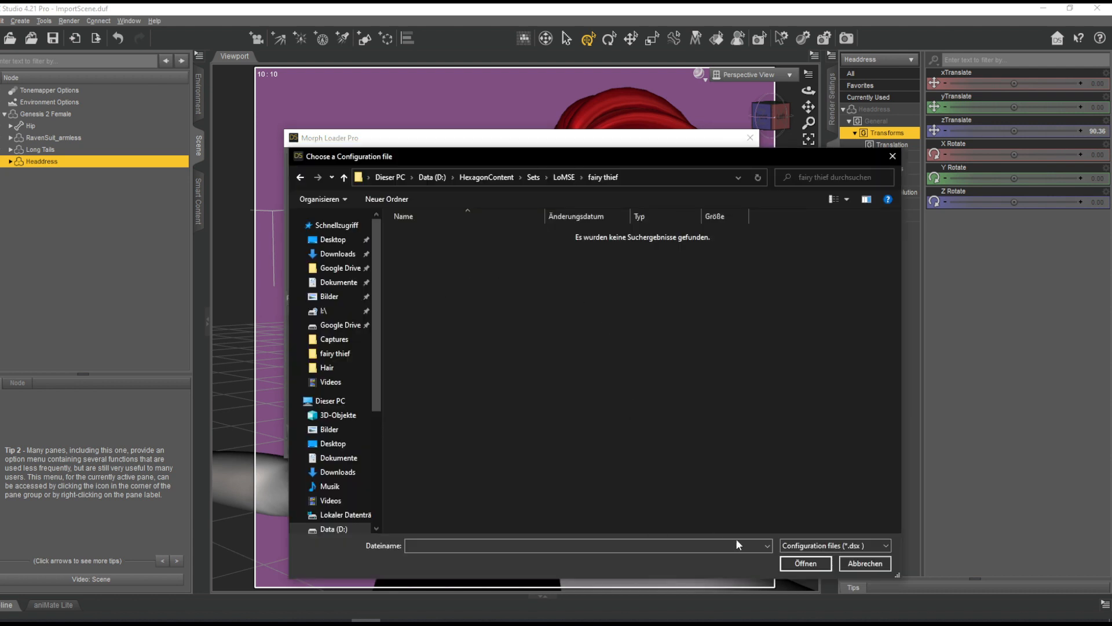
click(817, 544)
click(822, 558)
click(865, 563)
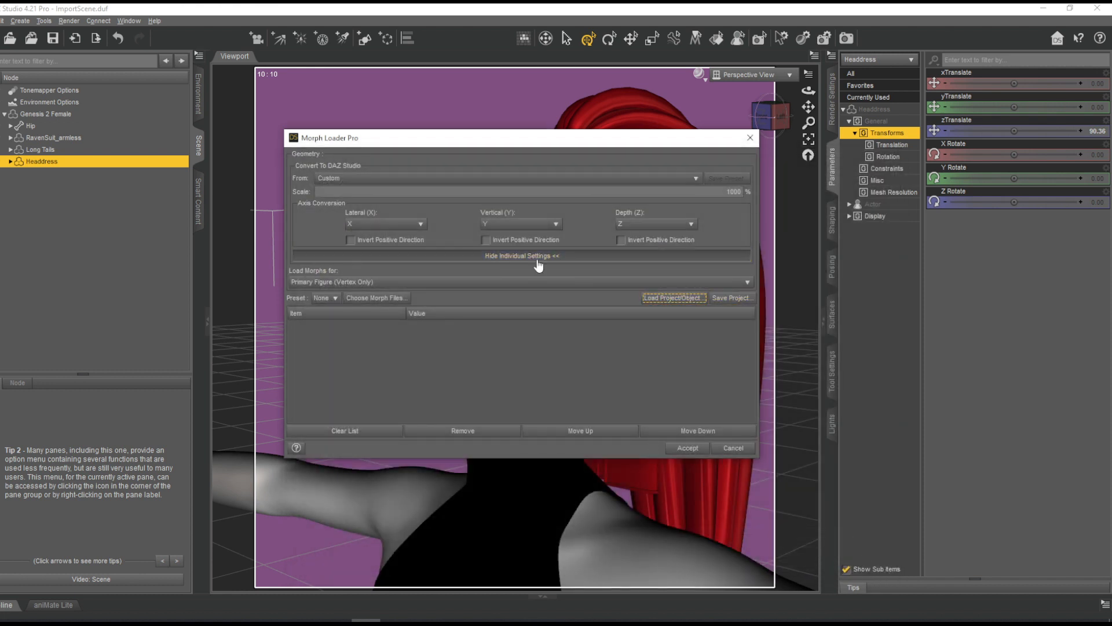
- Choose Headdress_longtail_morph.obj from the fairy thief folder under LoMSE as the morph file
drag(462, 146, 445, 139)
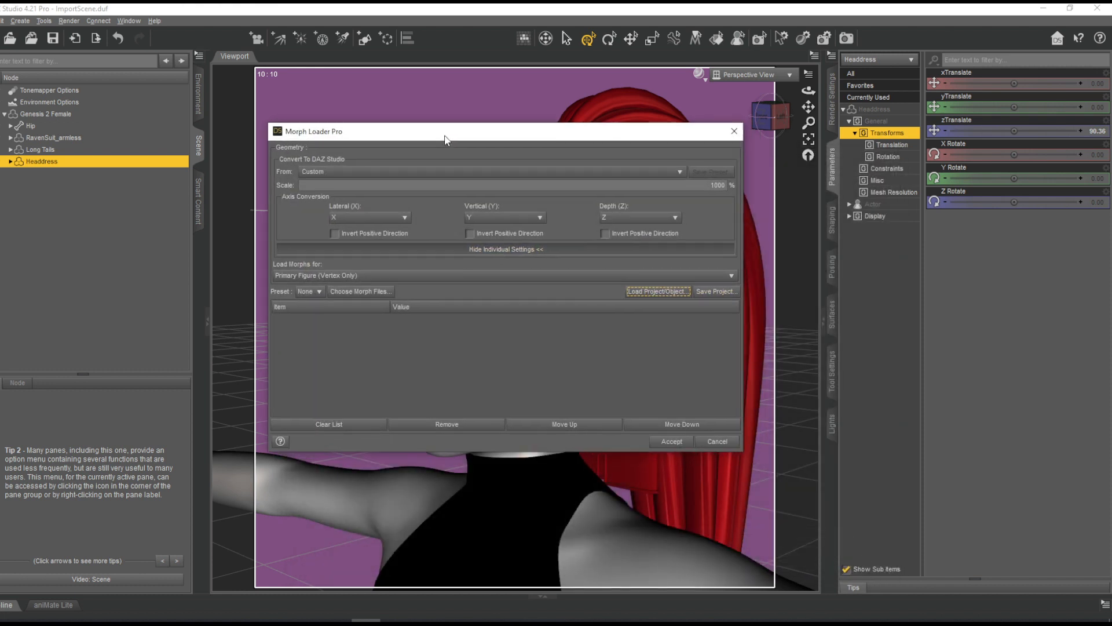
click(345, 292)
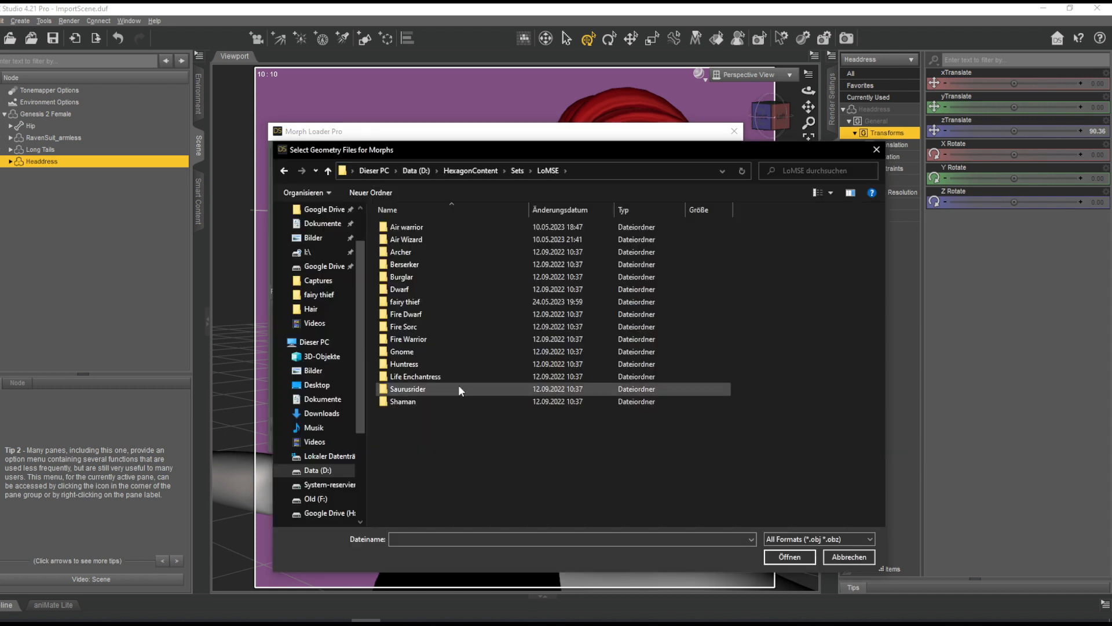
double_click(413, 300)
click(414, 257)
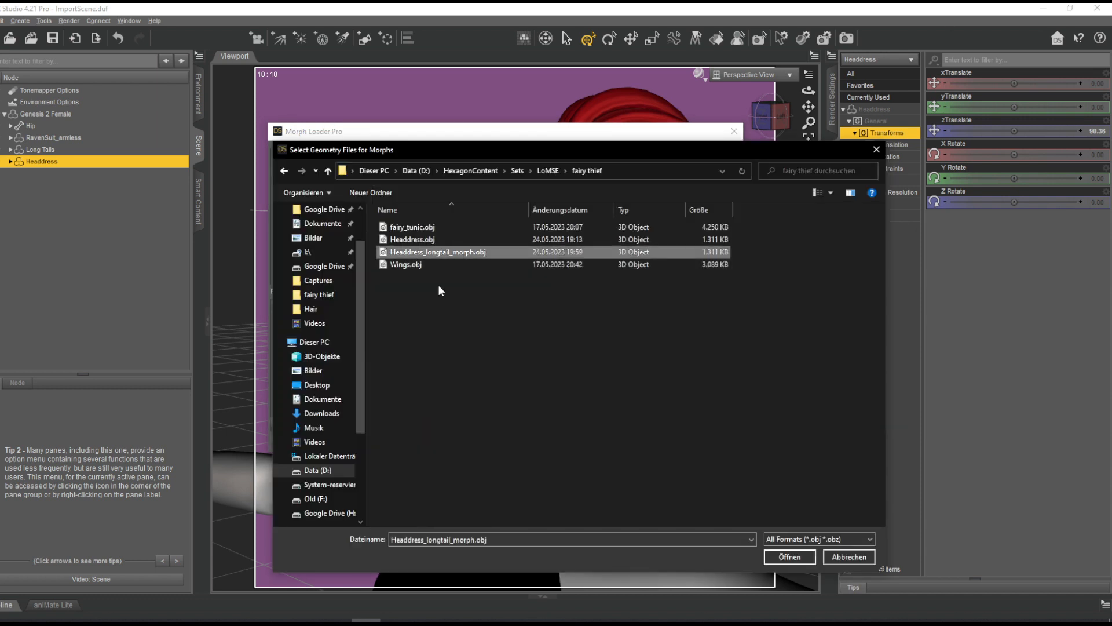
click(776, 555)
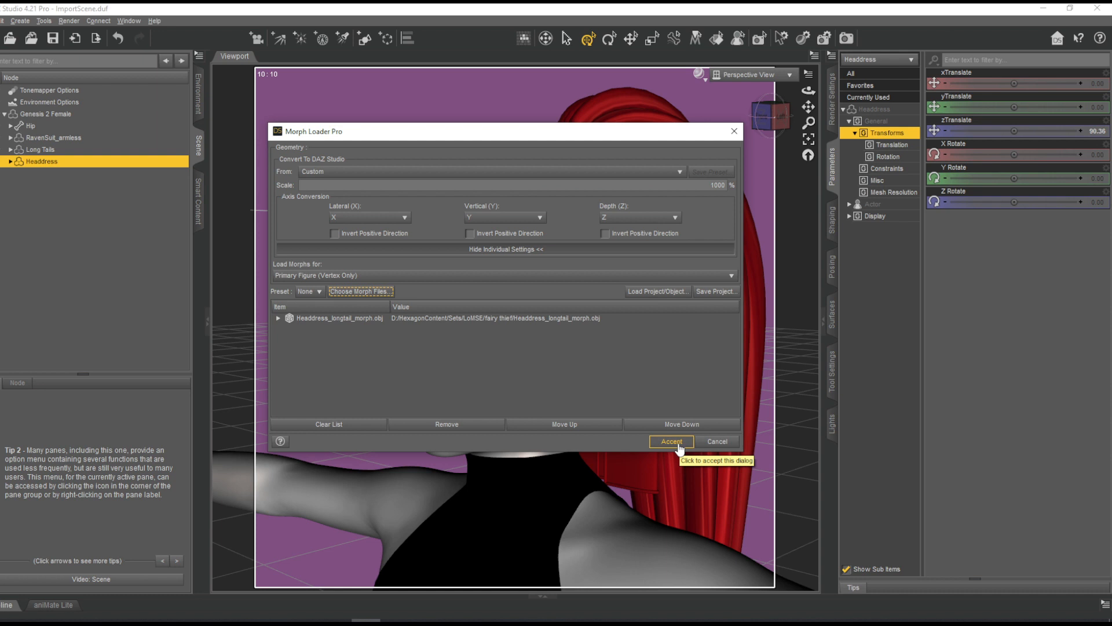
- Create the morph for Primary Figure (Vertex Only) and show the headdress's Morph Loader parameters
click(427, 277)
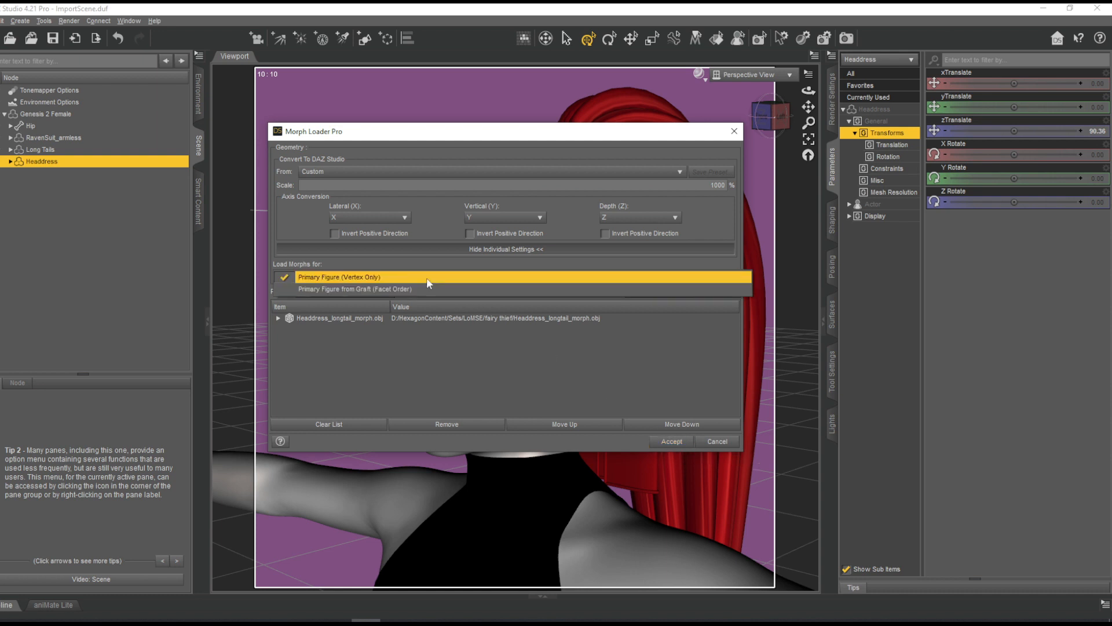
click(427, 277)
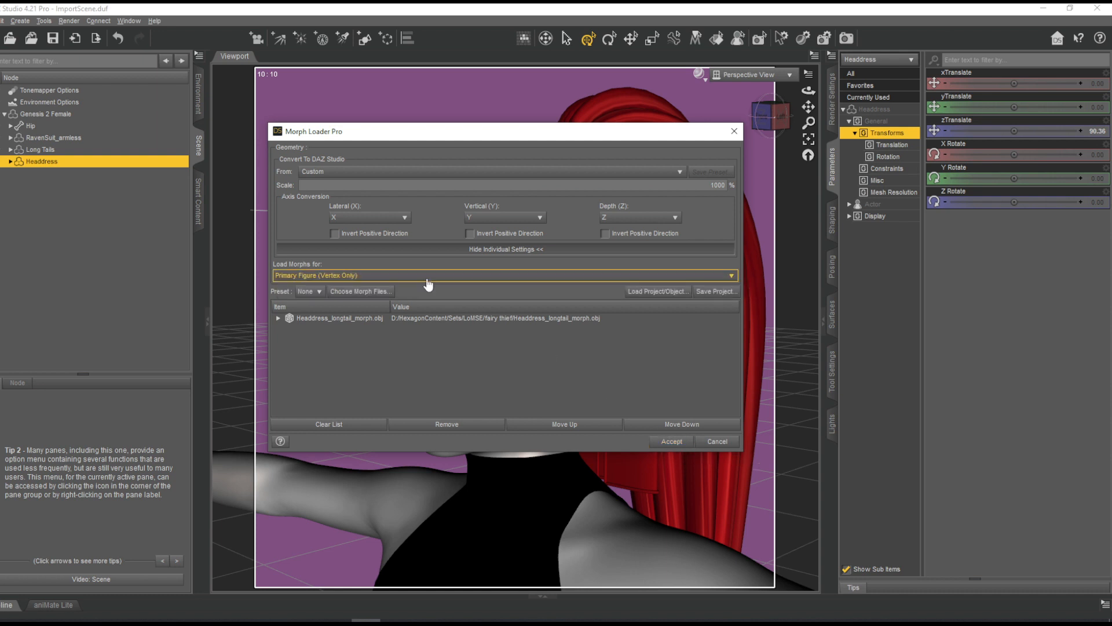
click(662, 442)
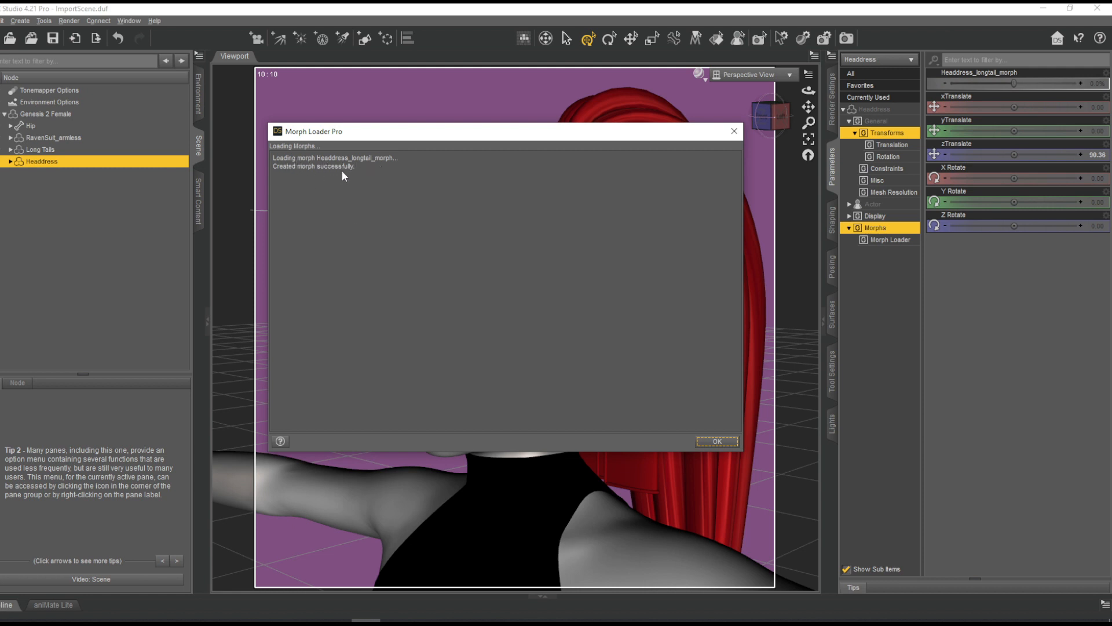
click(714, 442)
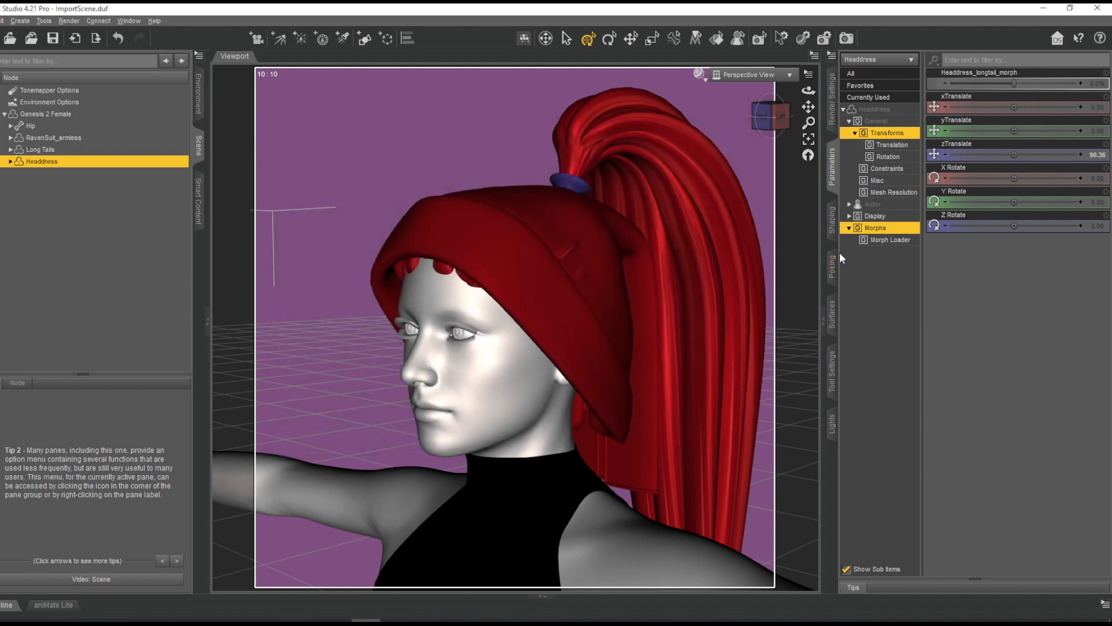
click(878, 240)
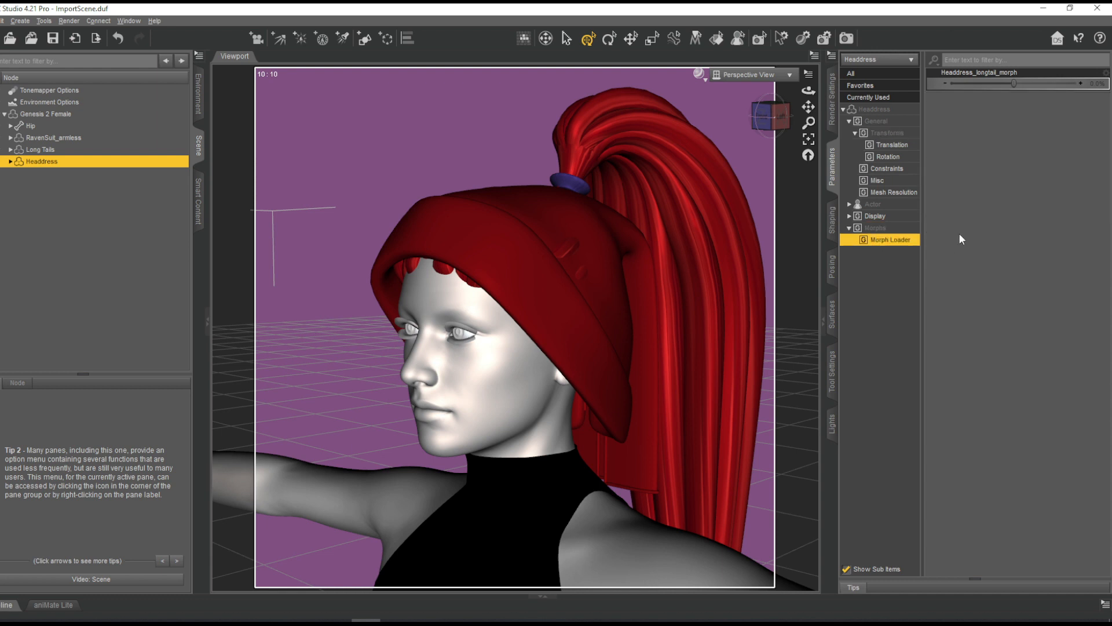
- Try Headdress_longtail_morph at 100% on the headdress and undo that change
drag(808, 106, 787, 111)
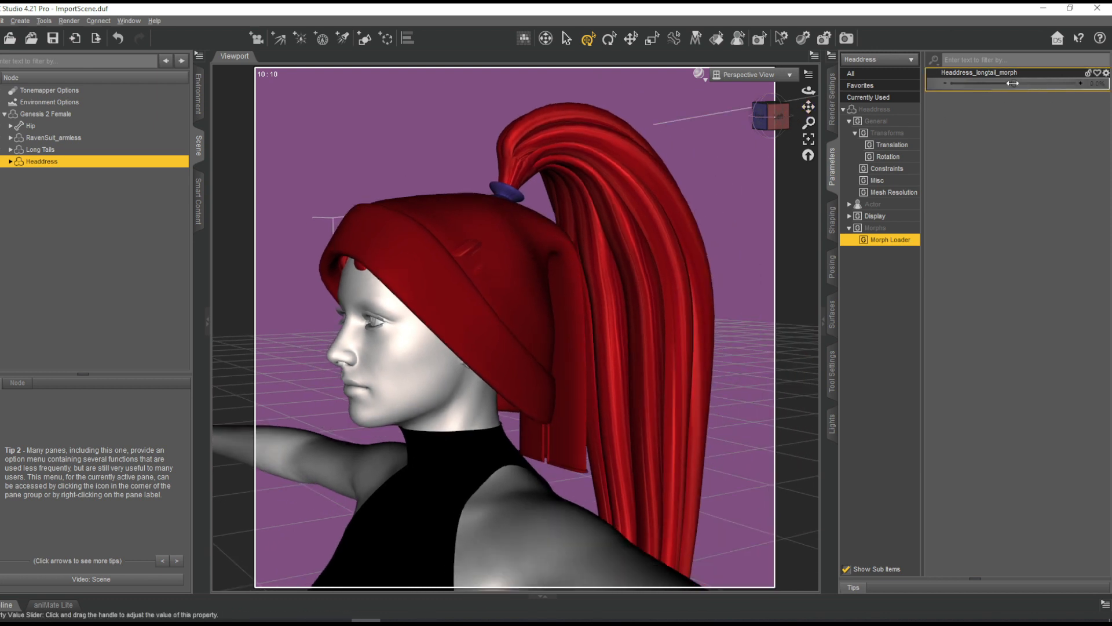
drag(1012, 82, 1105, 90)
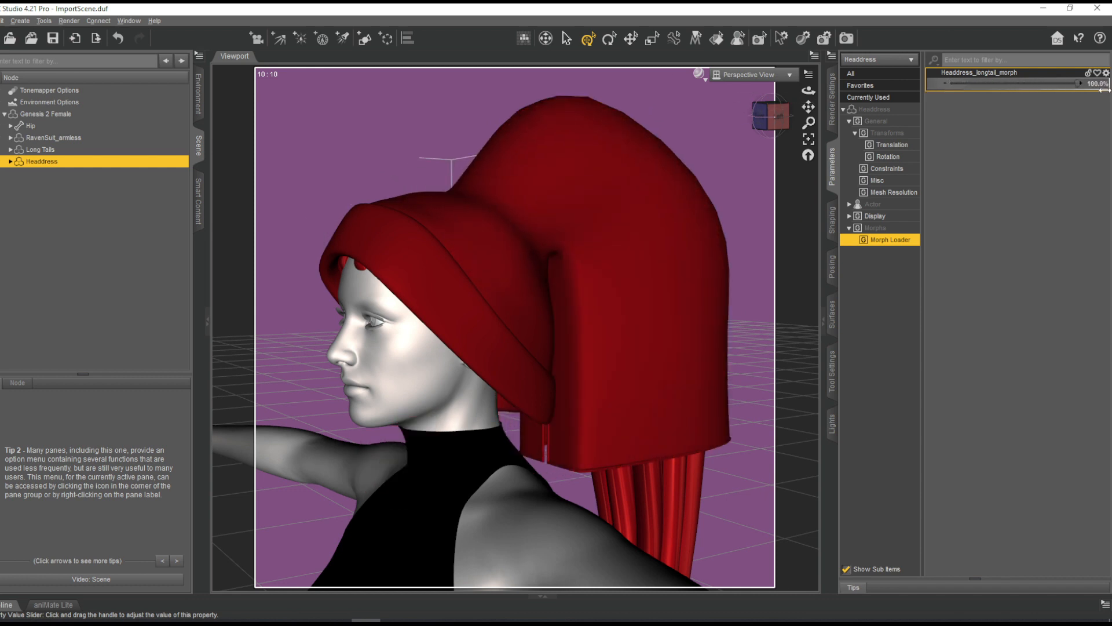
key(ctrl+z)
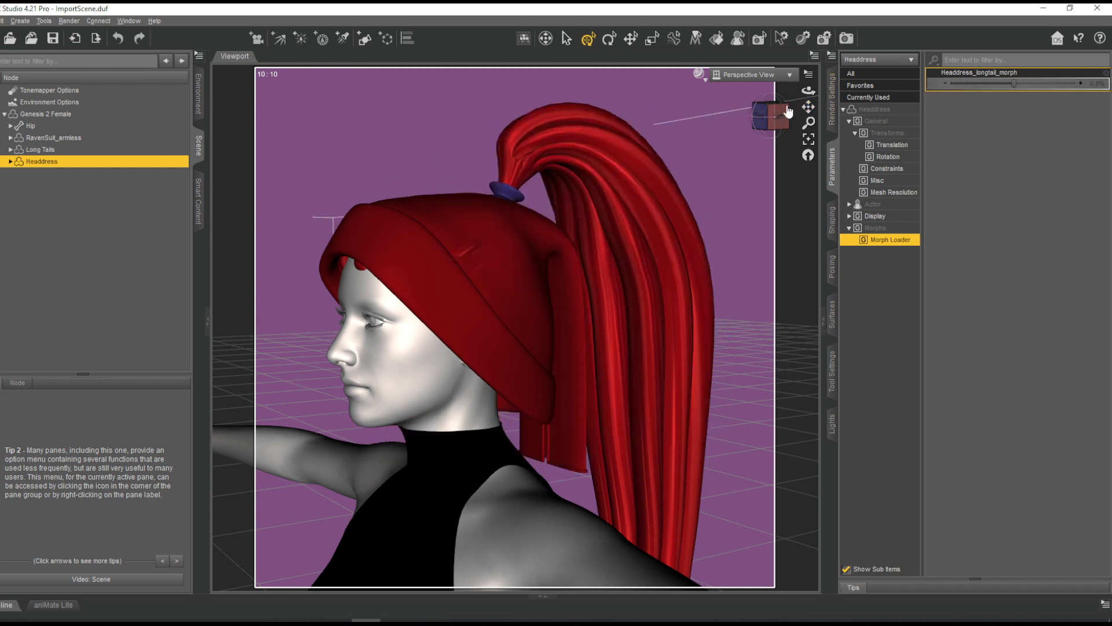
- Set Headdress_longtail_morph to 100% and inspect how the headdress covers the long tail hair
mouse_move(779, 116)
mouse_down()
mouse_move(799, 112)
mouse_move(807, 94)
mouse_move(787, 119)
mouse_up()
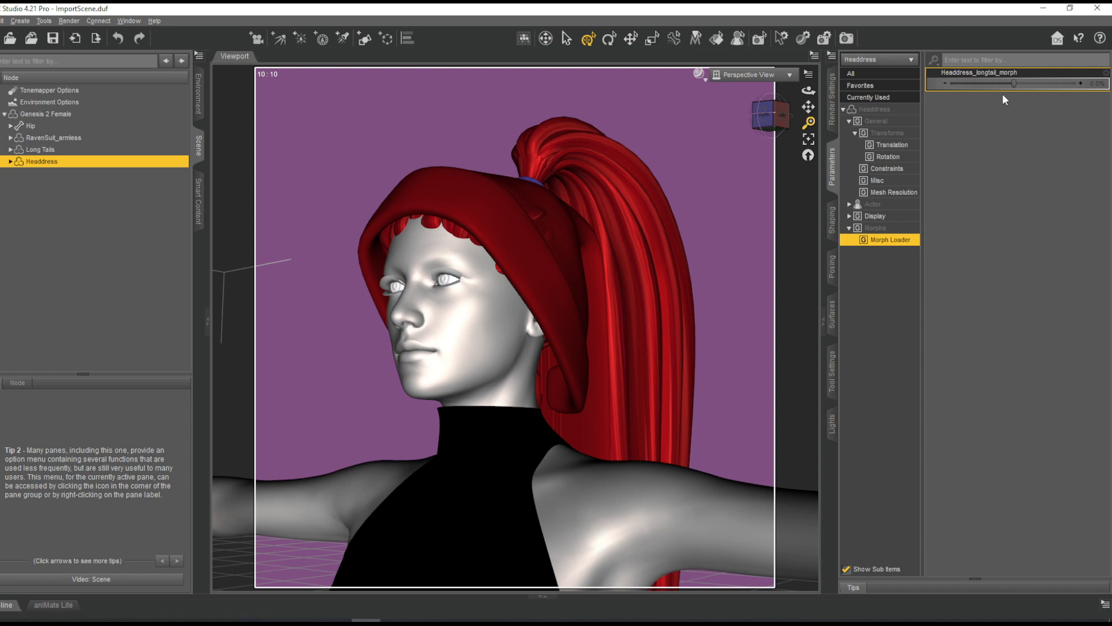
drag(783, 118, 801, 109)
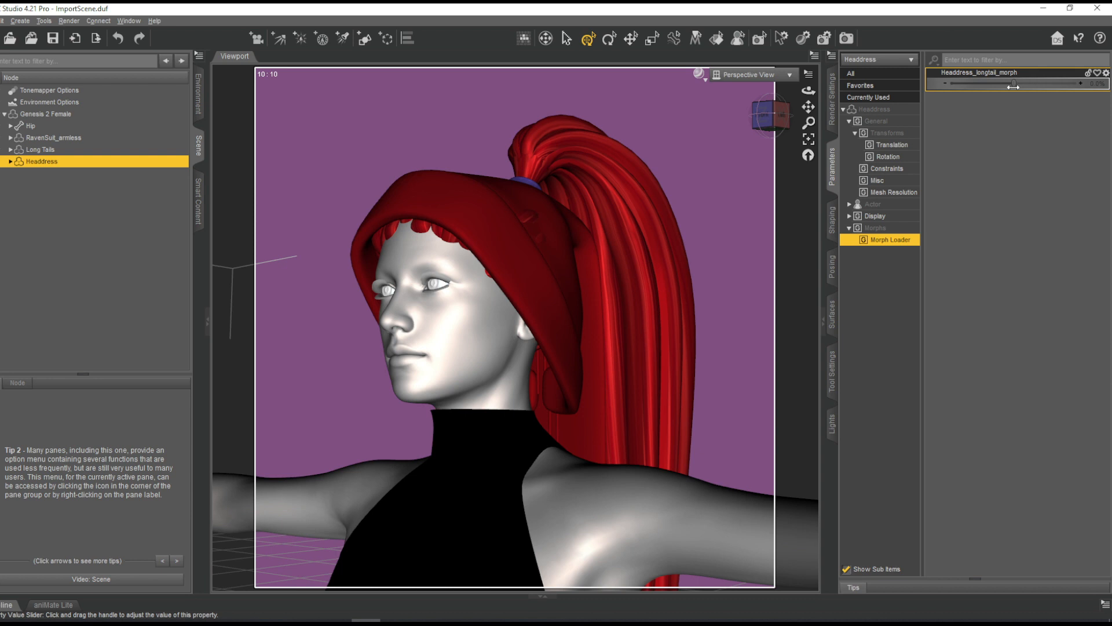
drag(1013, 86, 1081, 83)
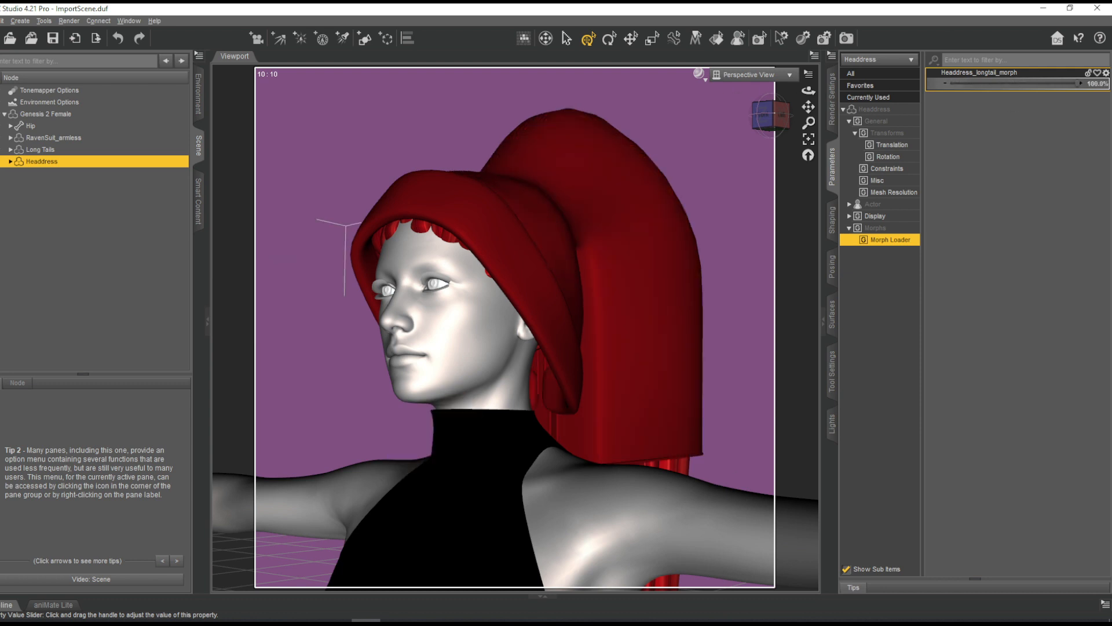
drag(750, 117, 794, 110)
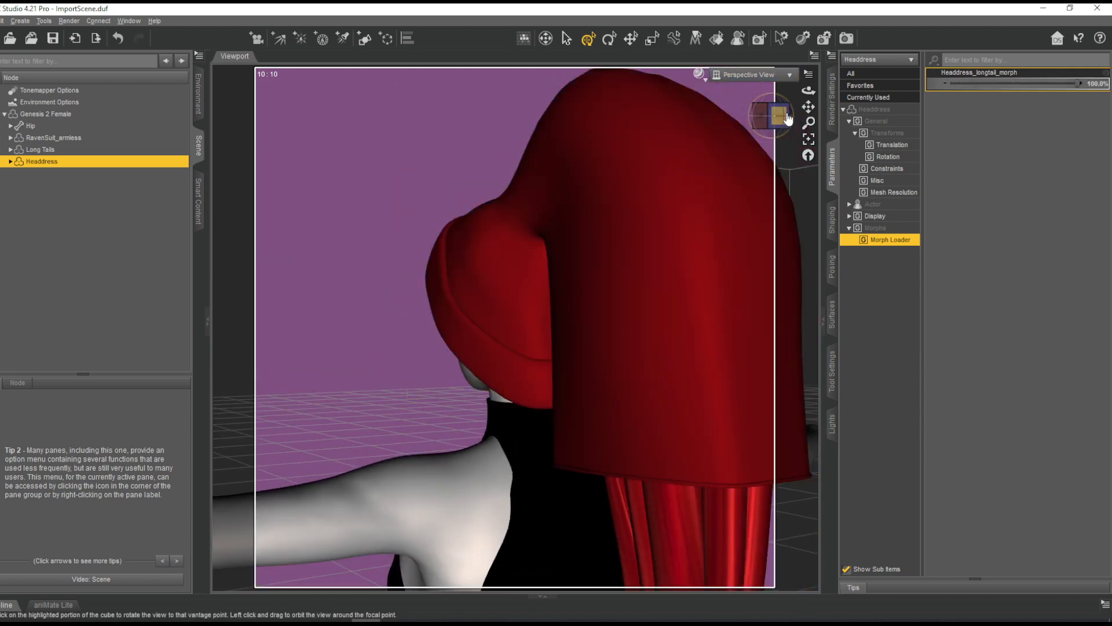
click(779, 115)
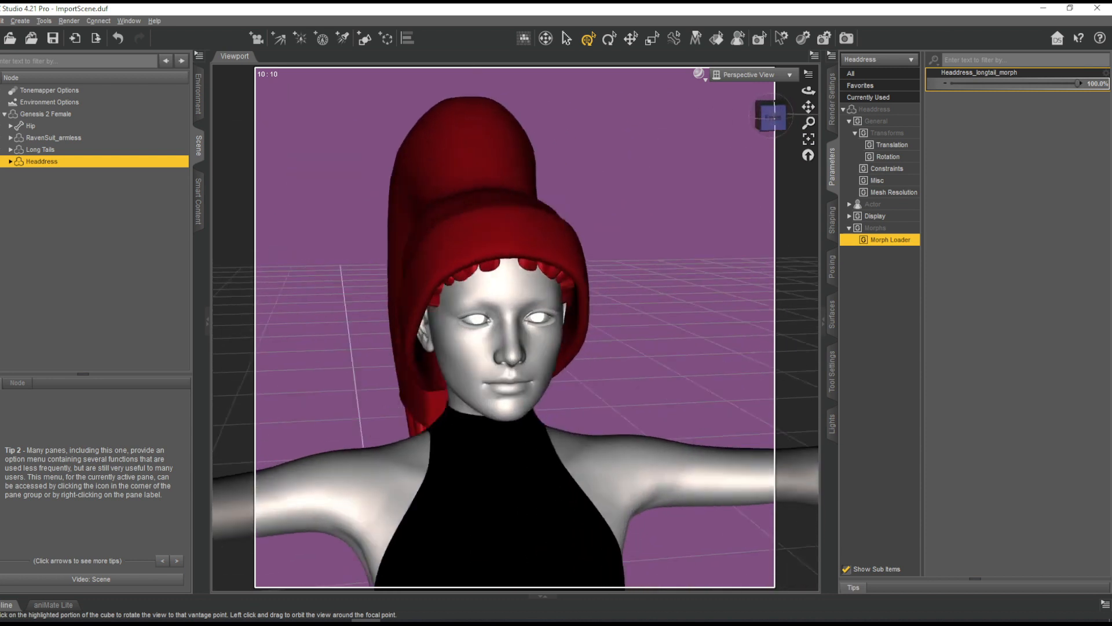
mouse_move(774, 119)
mouse_down()
mouse_move(802, 117)
mouse_move(775, 117)
mouse_move(785, 123)
mouse_up()
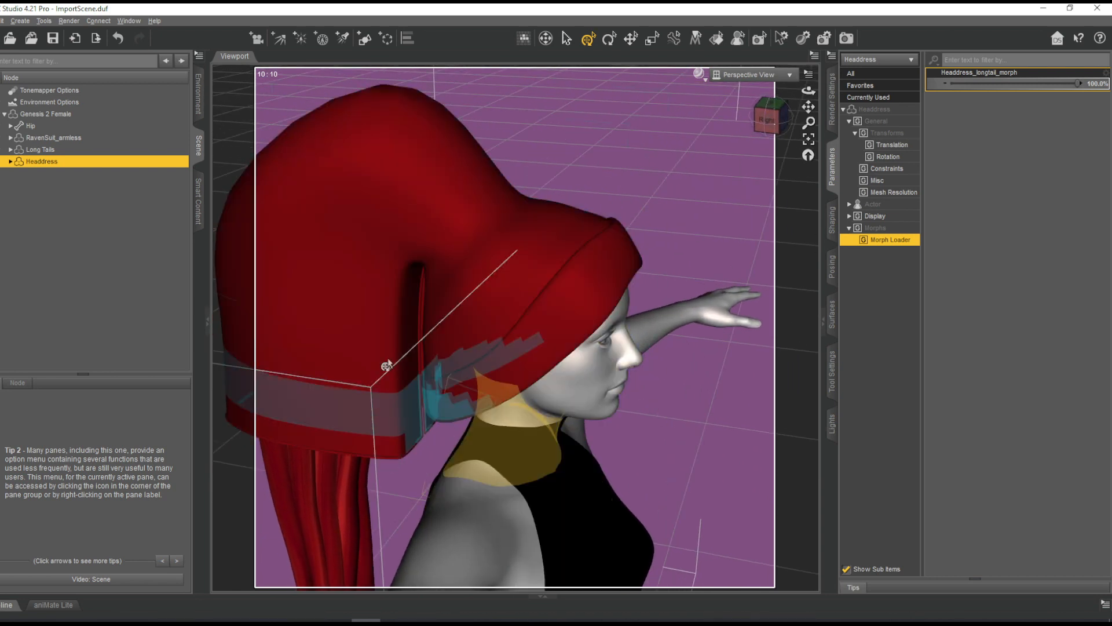
- Switch the viewport to a rendered draw style and view the headdress from the figure's front-right side
mouse_move(757, 119)
mouse_down()
mouse_move(743, 116)
mouse_move(777, 118)
mouse_move(739, 117)
mouse_move(813, 112)
mouse_move(761, 117)
mouse_up()
click(700, 74)
click(691, 218)
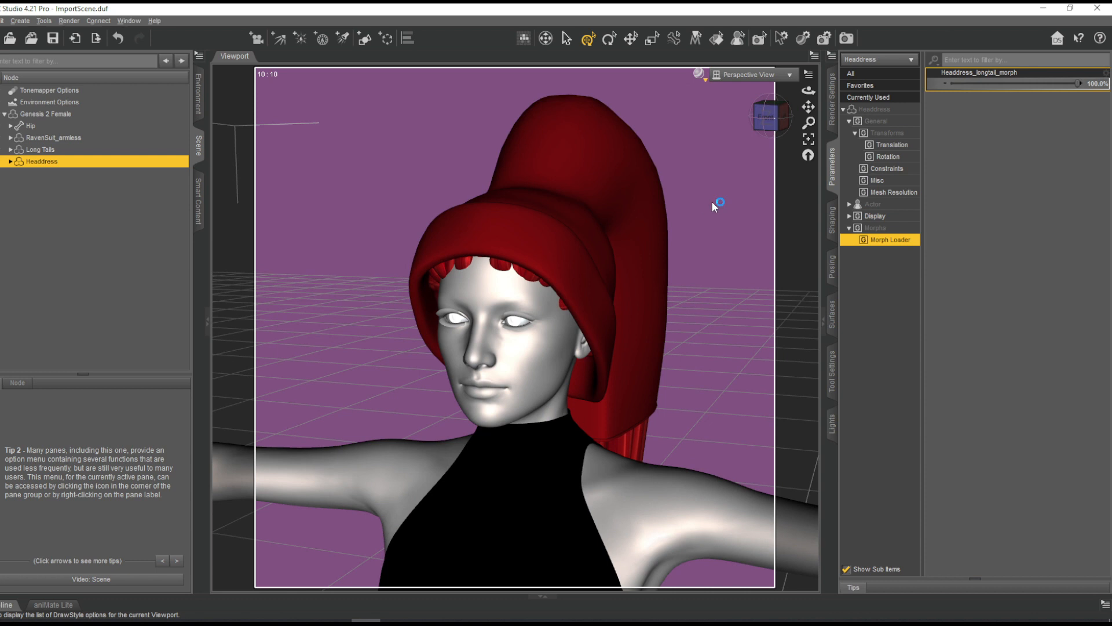
click(769, 135)
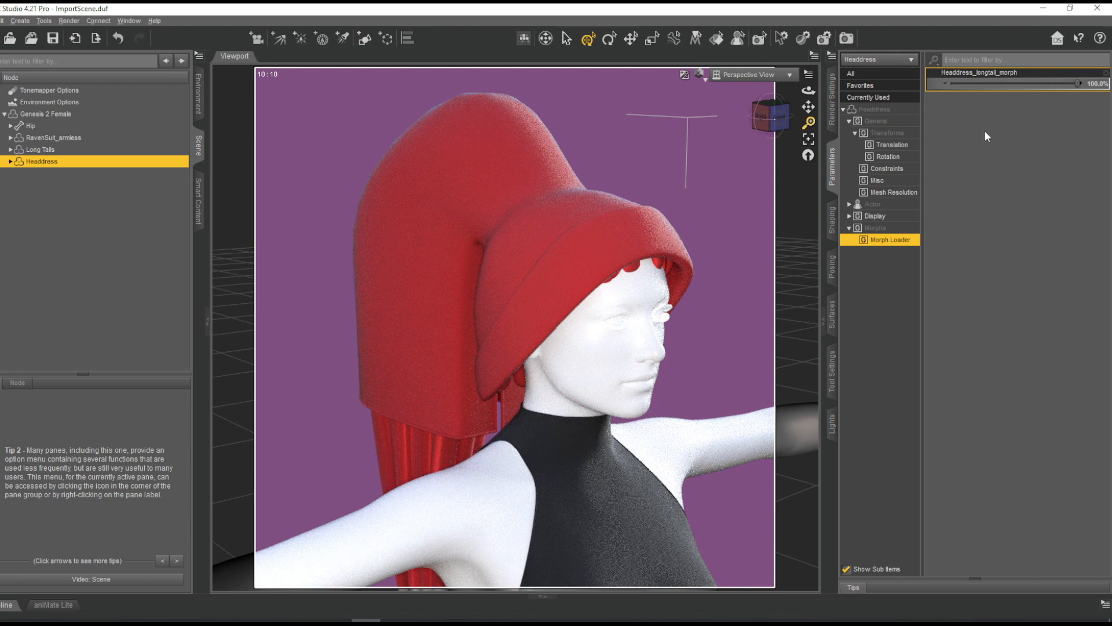
- Set the minimum limit of Headdress_longtail_morph to 0% and test the morph from 0% to 100% and back
key(Return)
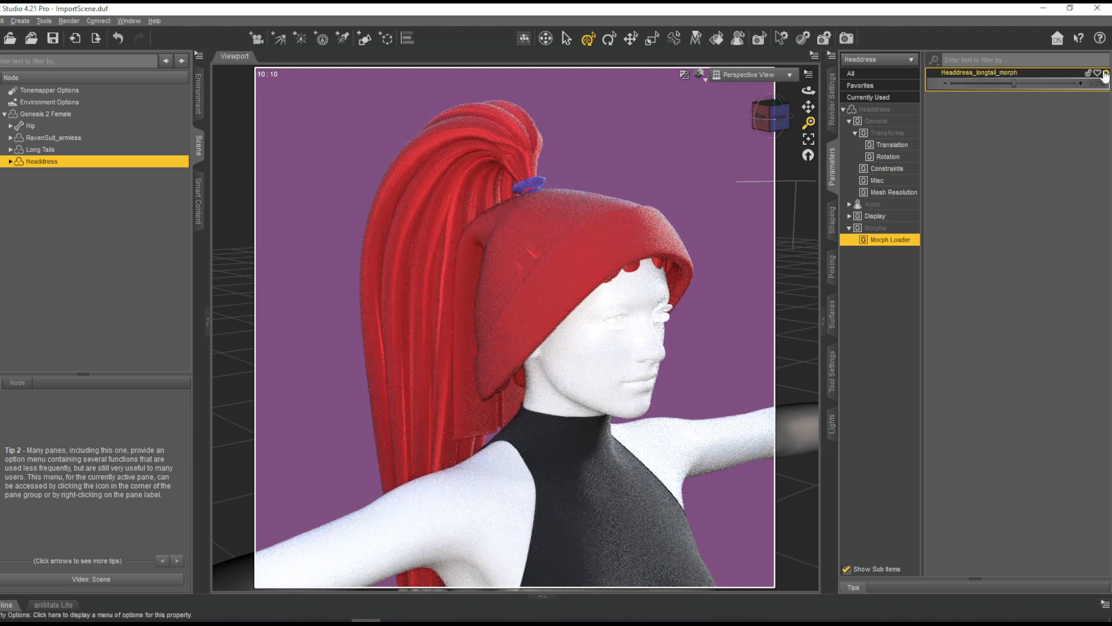
click(1105, 74)
click(1075, 84)
drag(470, 142, 604, 126)
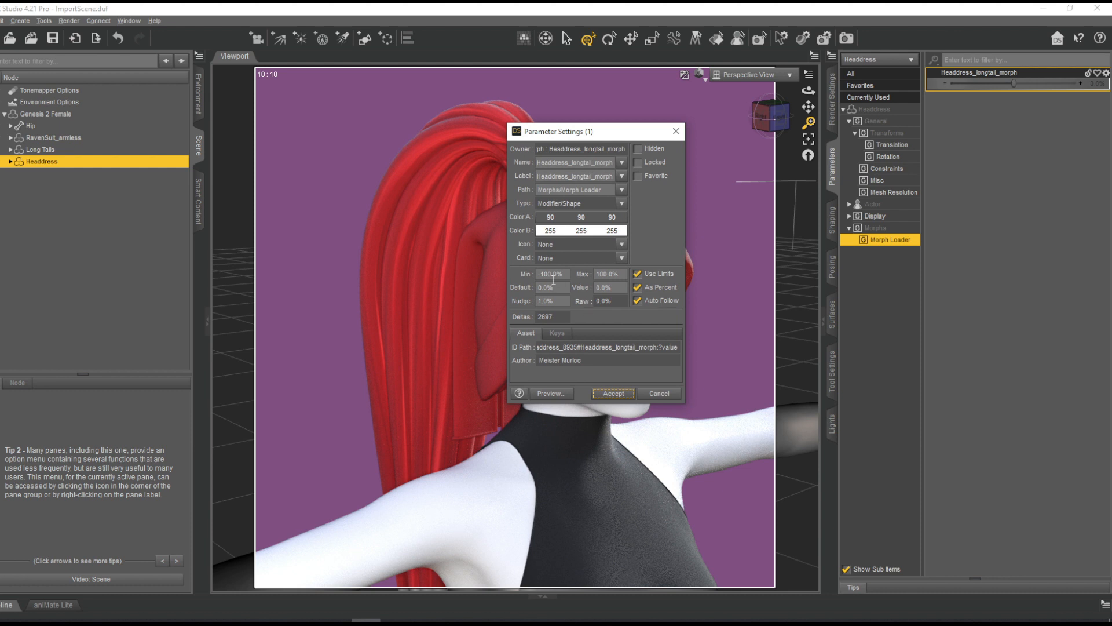
drag(564, 274, 525, 273)
text(00)
click(614, 393)
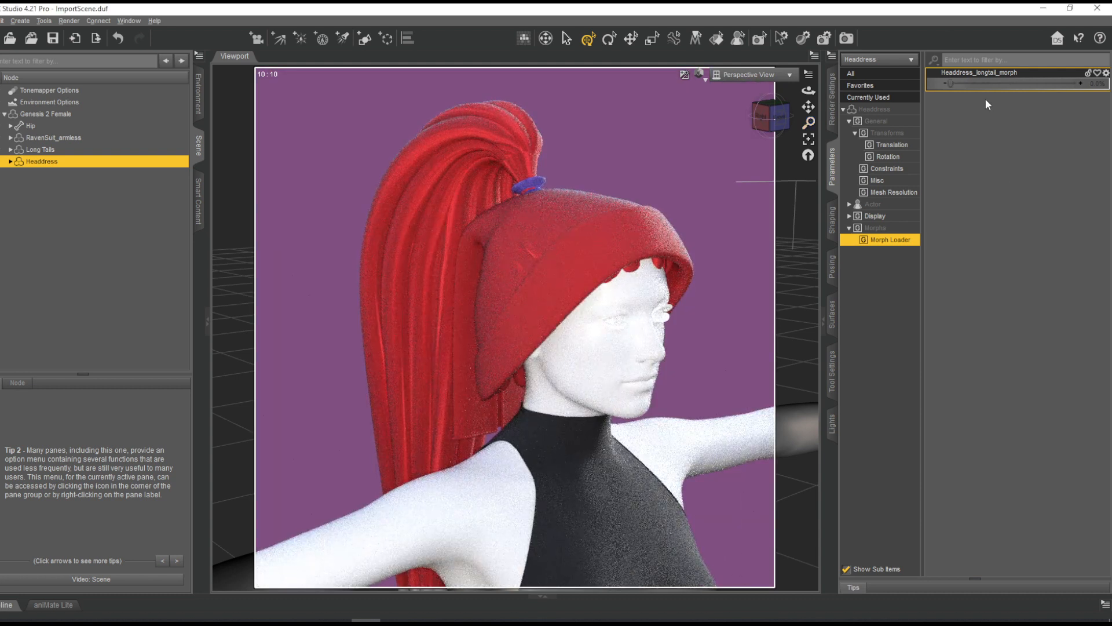
drag(951, 83, 1080, 99)
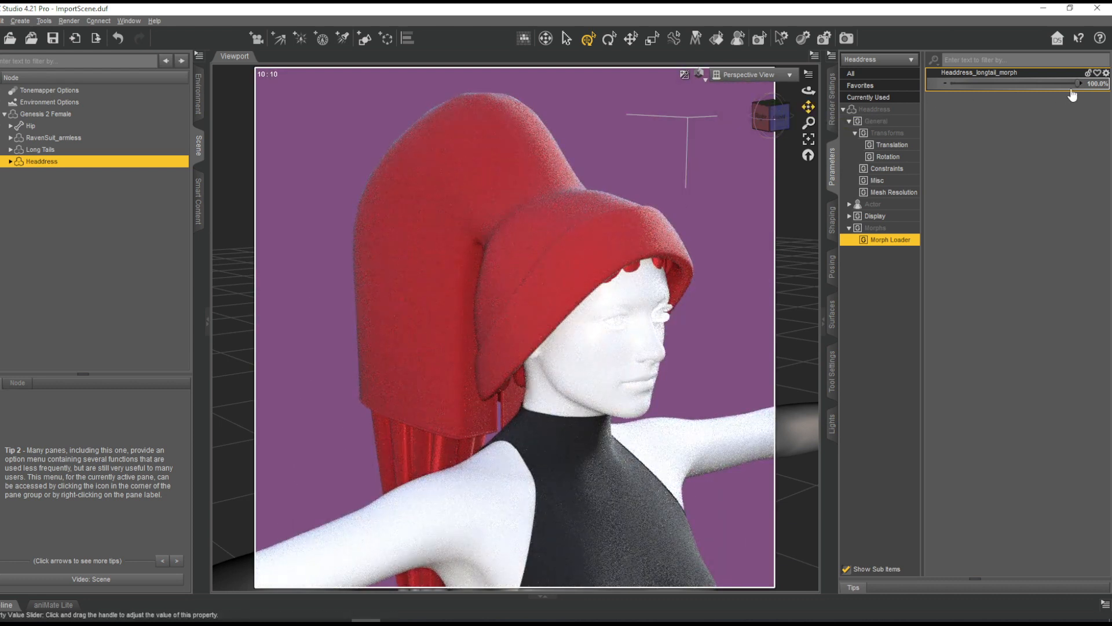
drag(1080, 83, 950, 84)
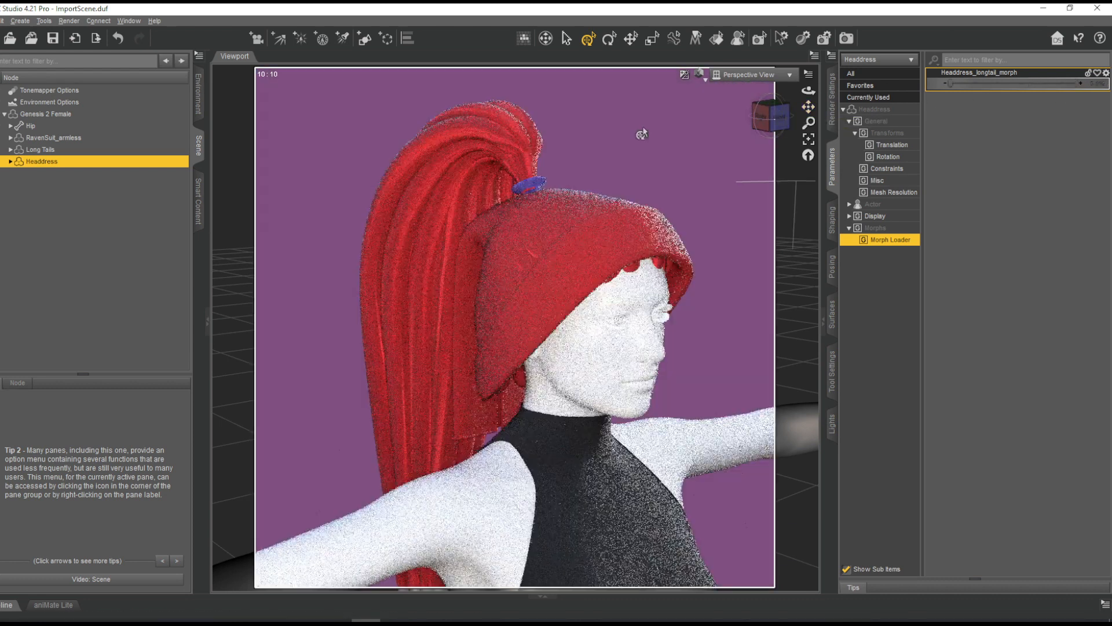
- Save the headdress's morph assets, including Headdress_longtail_morph, to D:/DazUtility/Items as compressed files
click(1, 21)
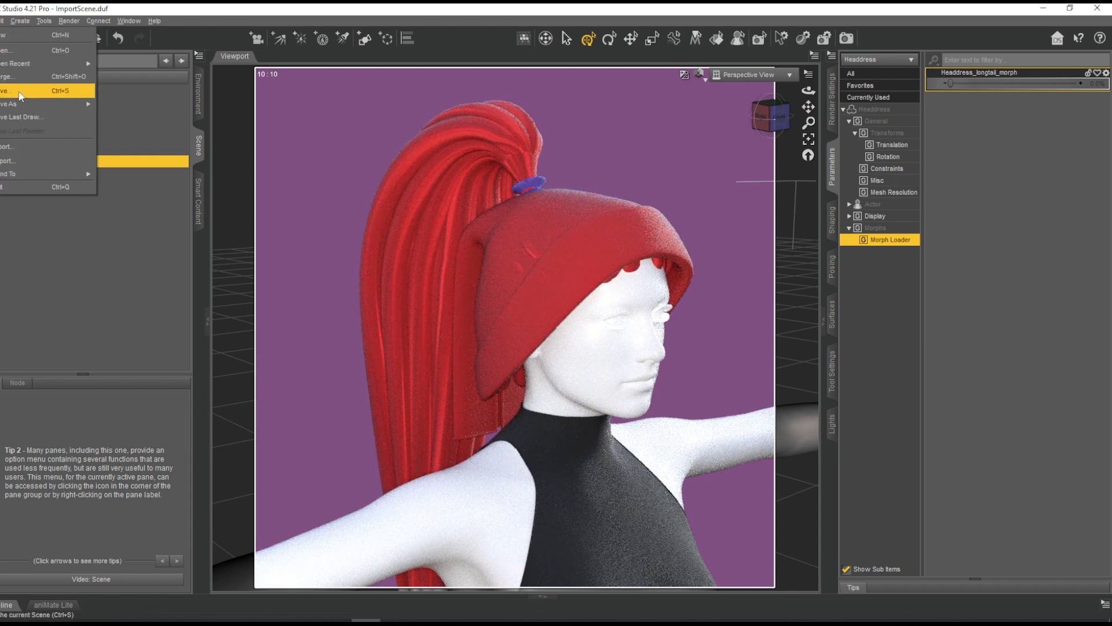
mouse_move(30, 106)
mouse_move(174, 363)
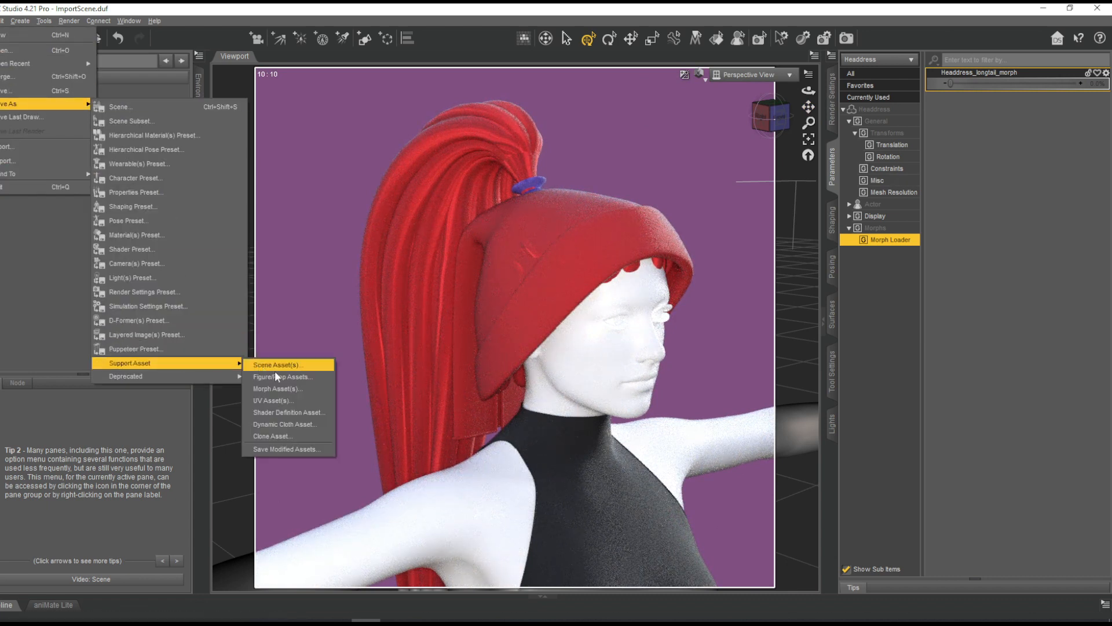
click(290, 387)
click(474, 285)
click(486, 284)
click(486, 305)
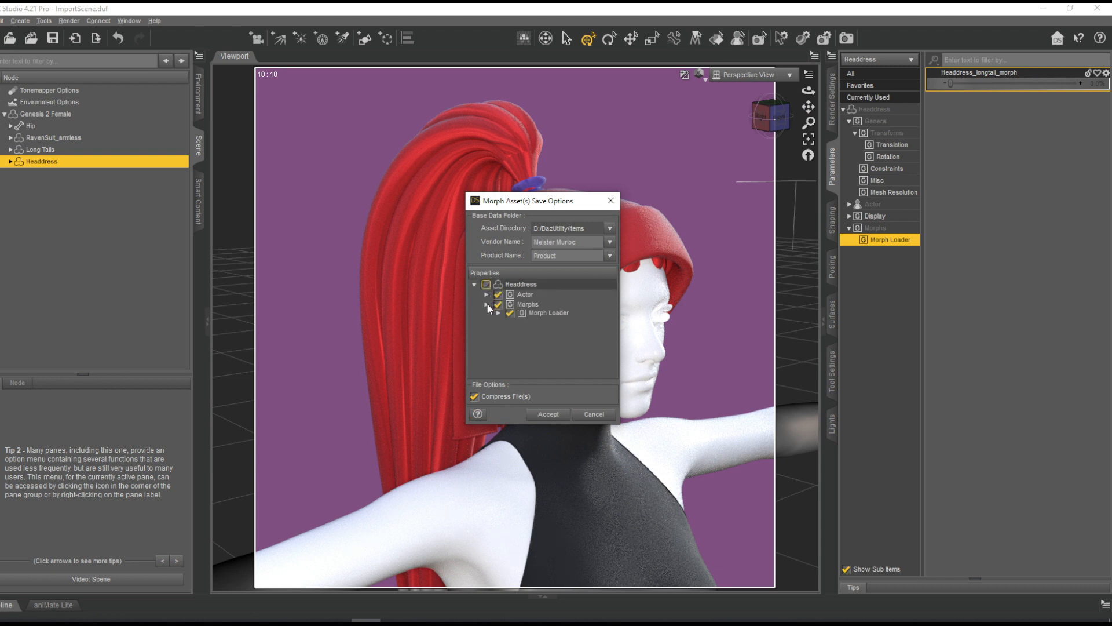
click(498, 314)
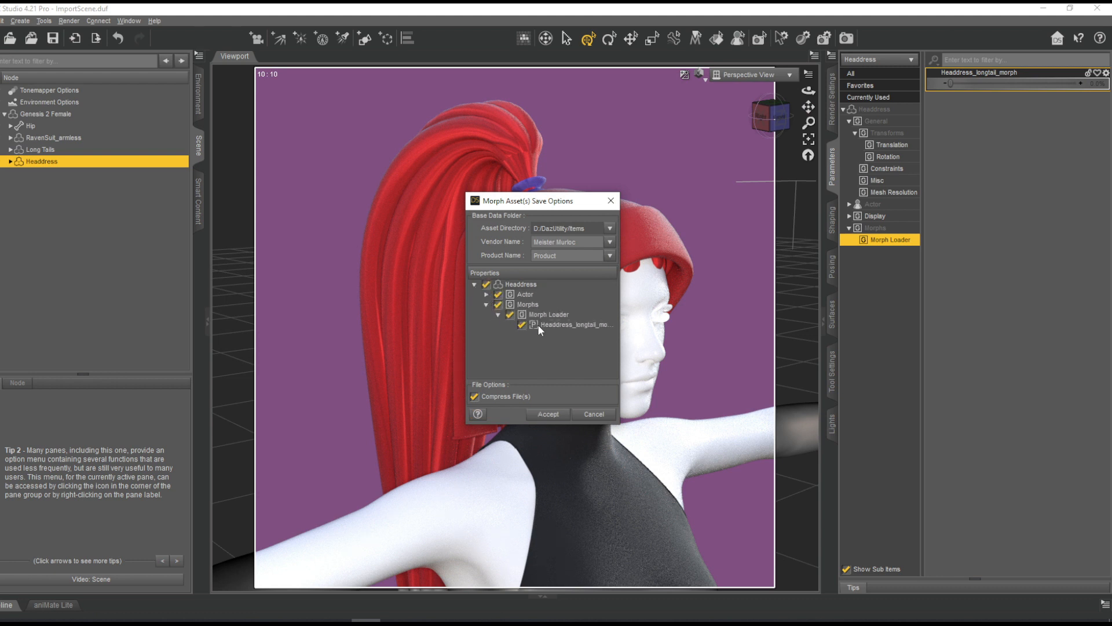
click(486, 294)
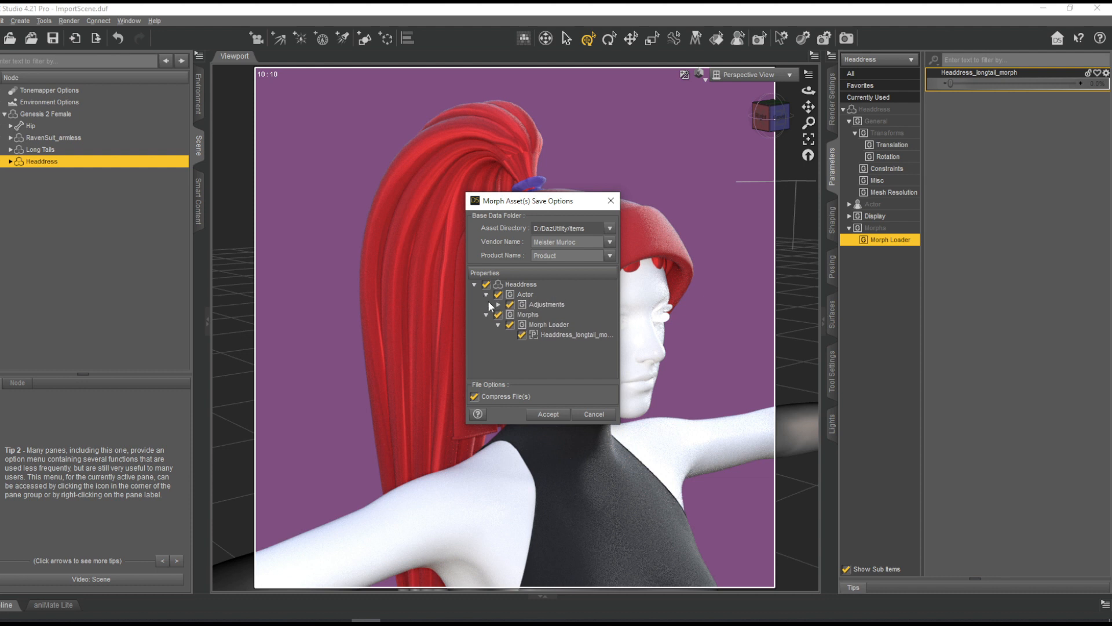
click(498, 304)
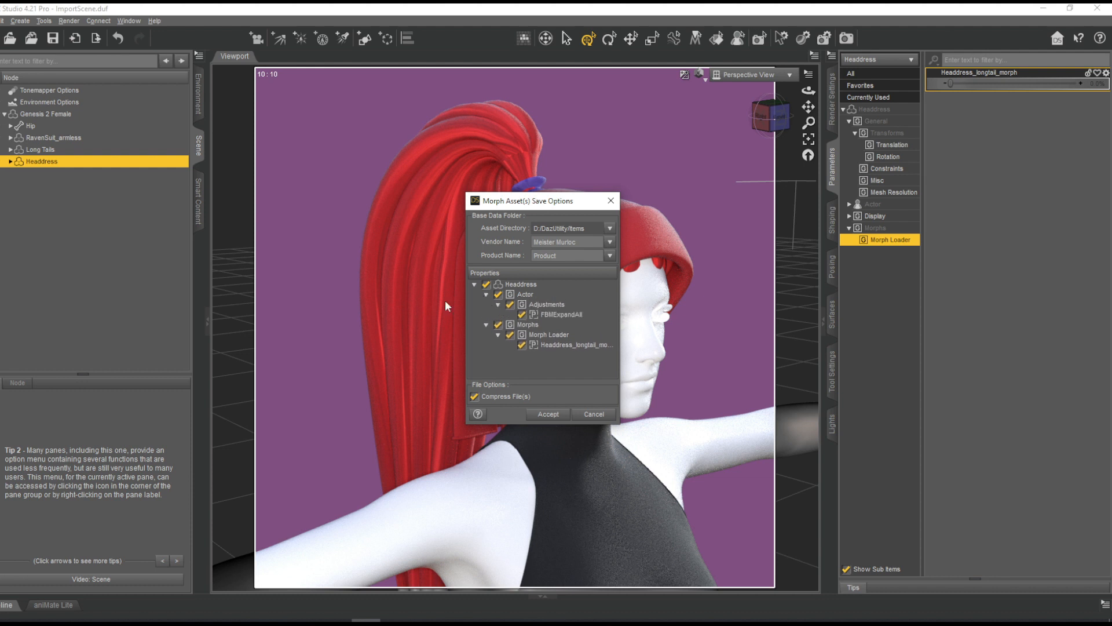
click(523, 343)
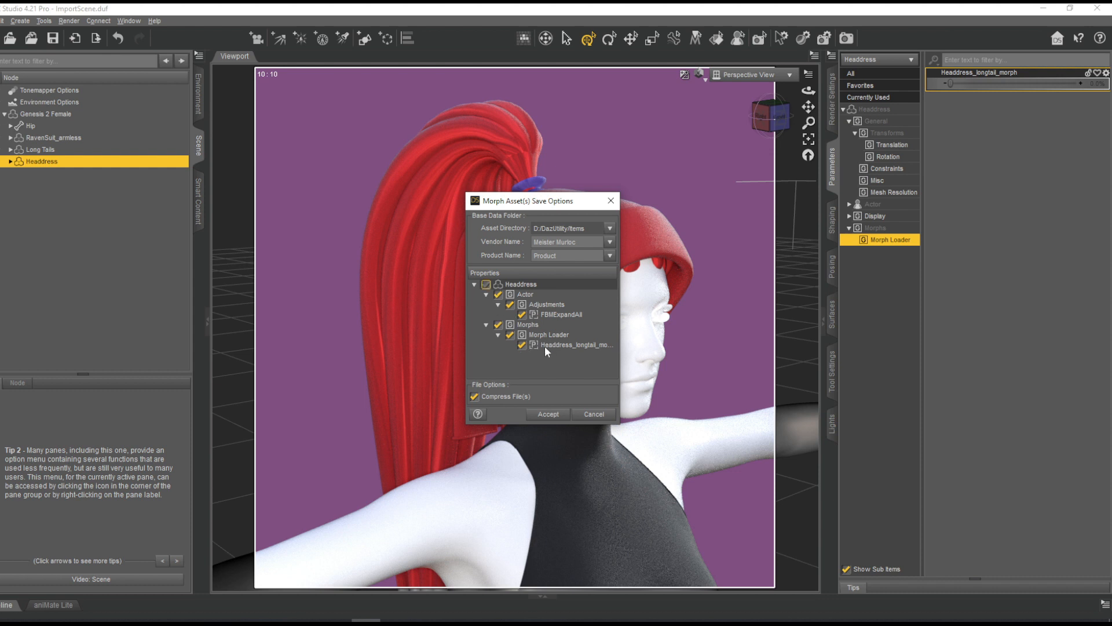
click(544, 415)
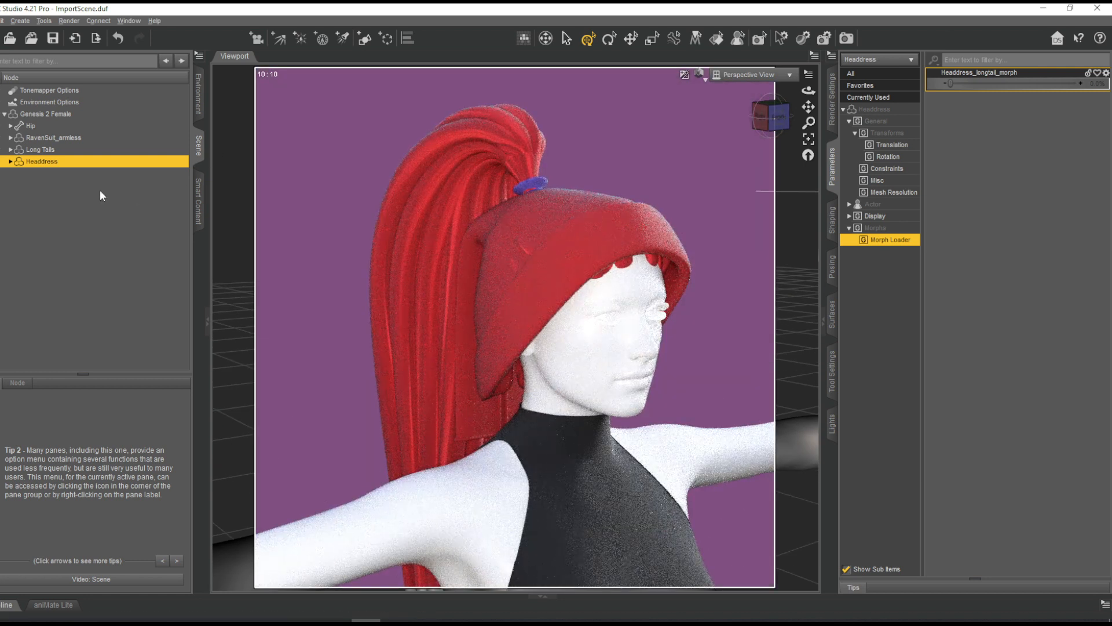
- Delete the headdress and load a fresh copy onto Genesis 2 Female from the content library
key(Delete)
click(54, 114)
click(198, 200)
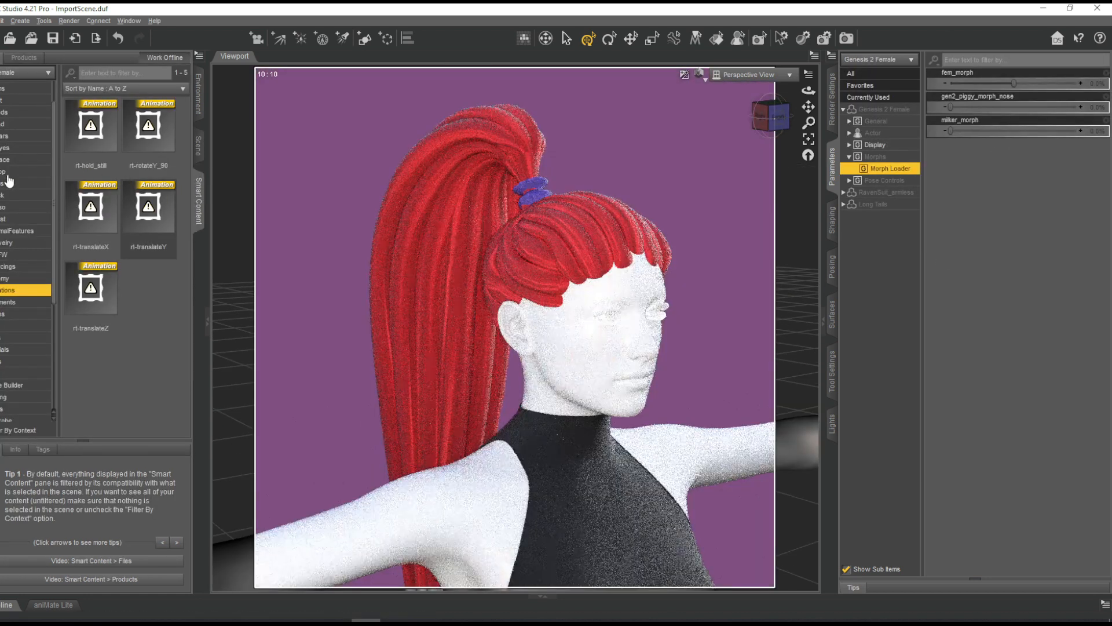
click(11, 171)
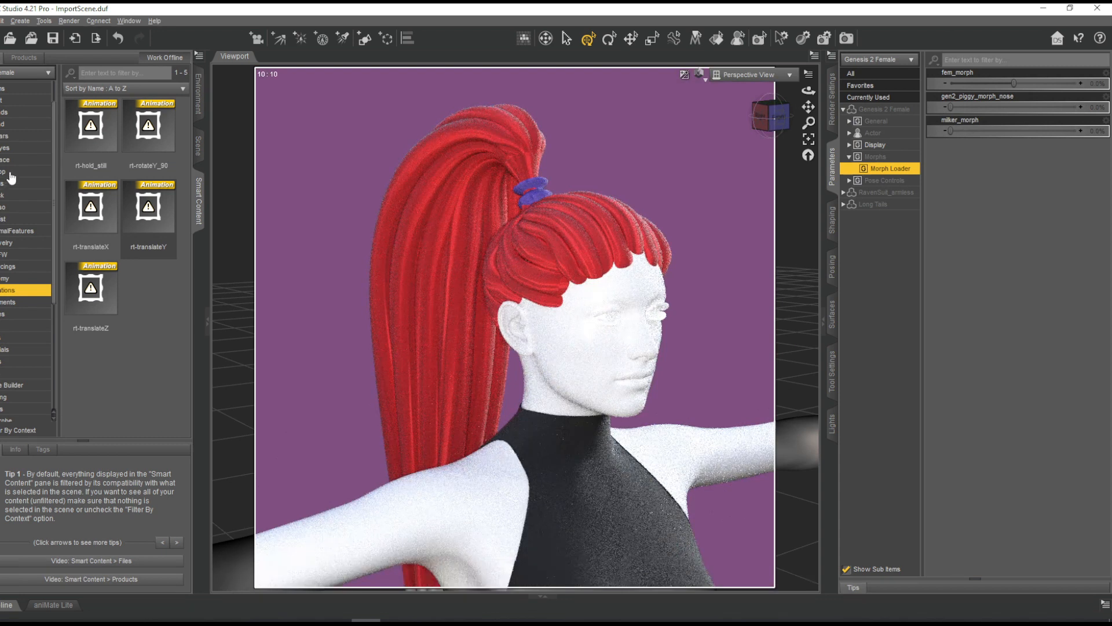
double_click(87, 209)
click(198, 145)
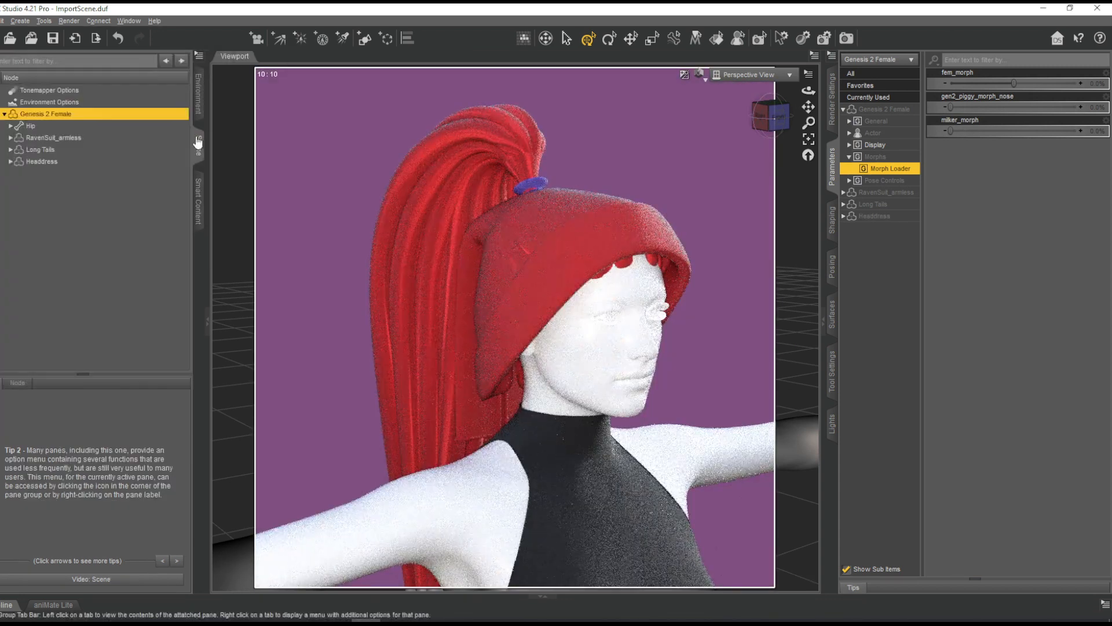
- Set Headdress_longtail_morph to 100% on the reloaded headdress and inspect its coverage of the hair from the side
drag(950, 83, 1081, 107)
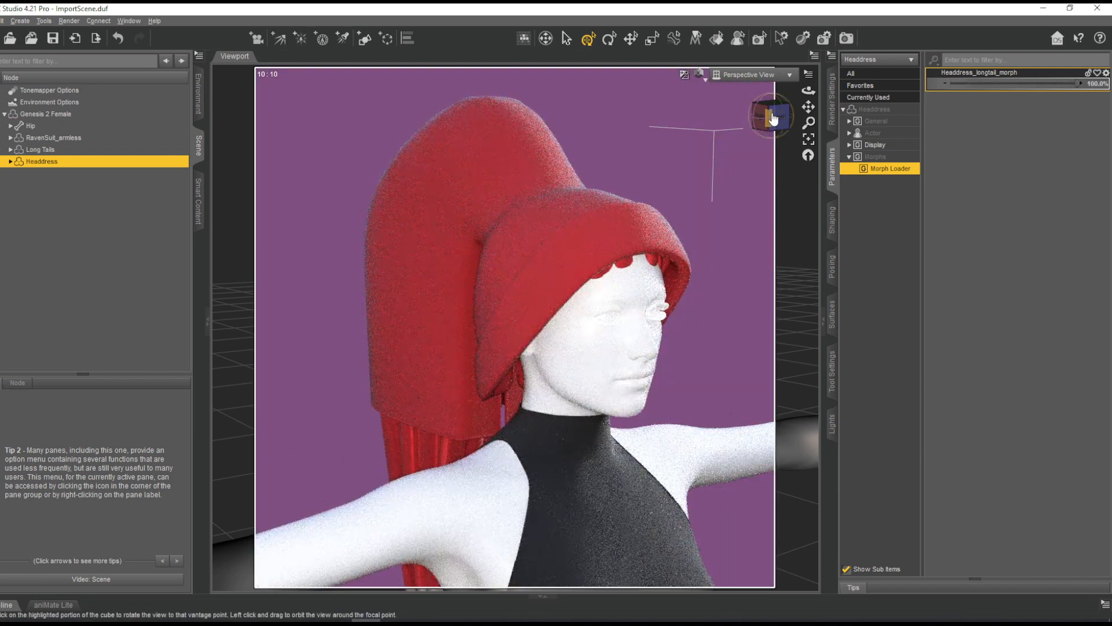
drag(774, 119, 826, 112)
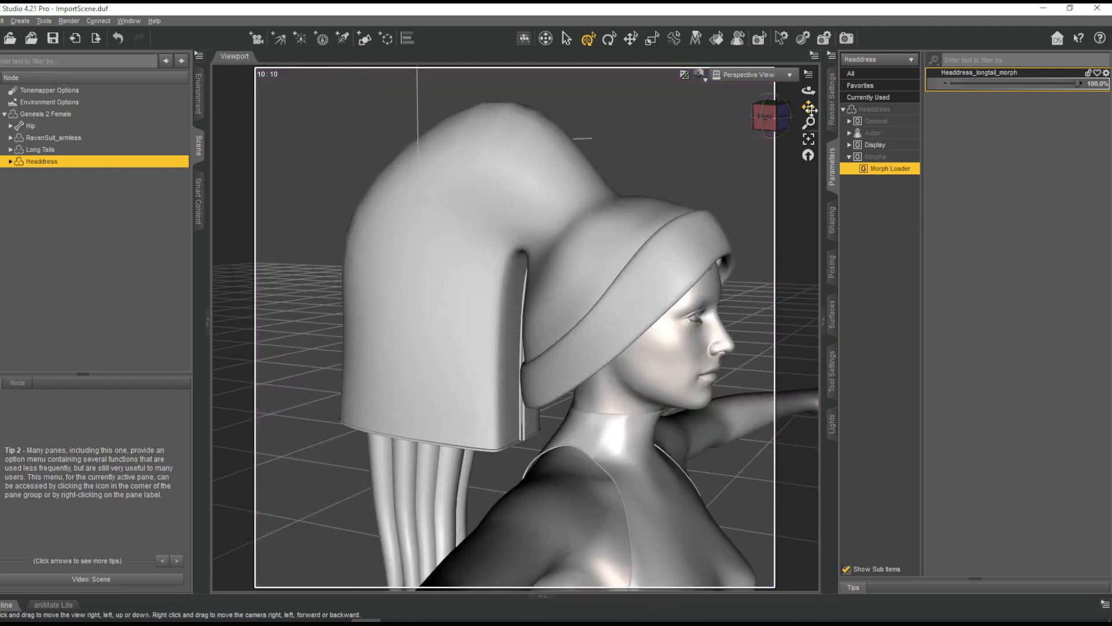